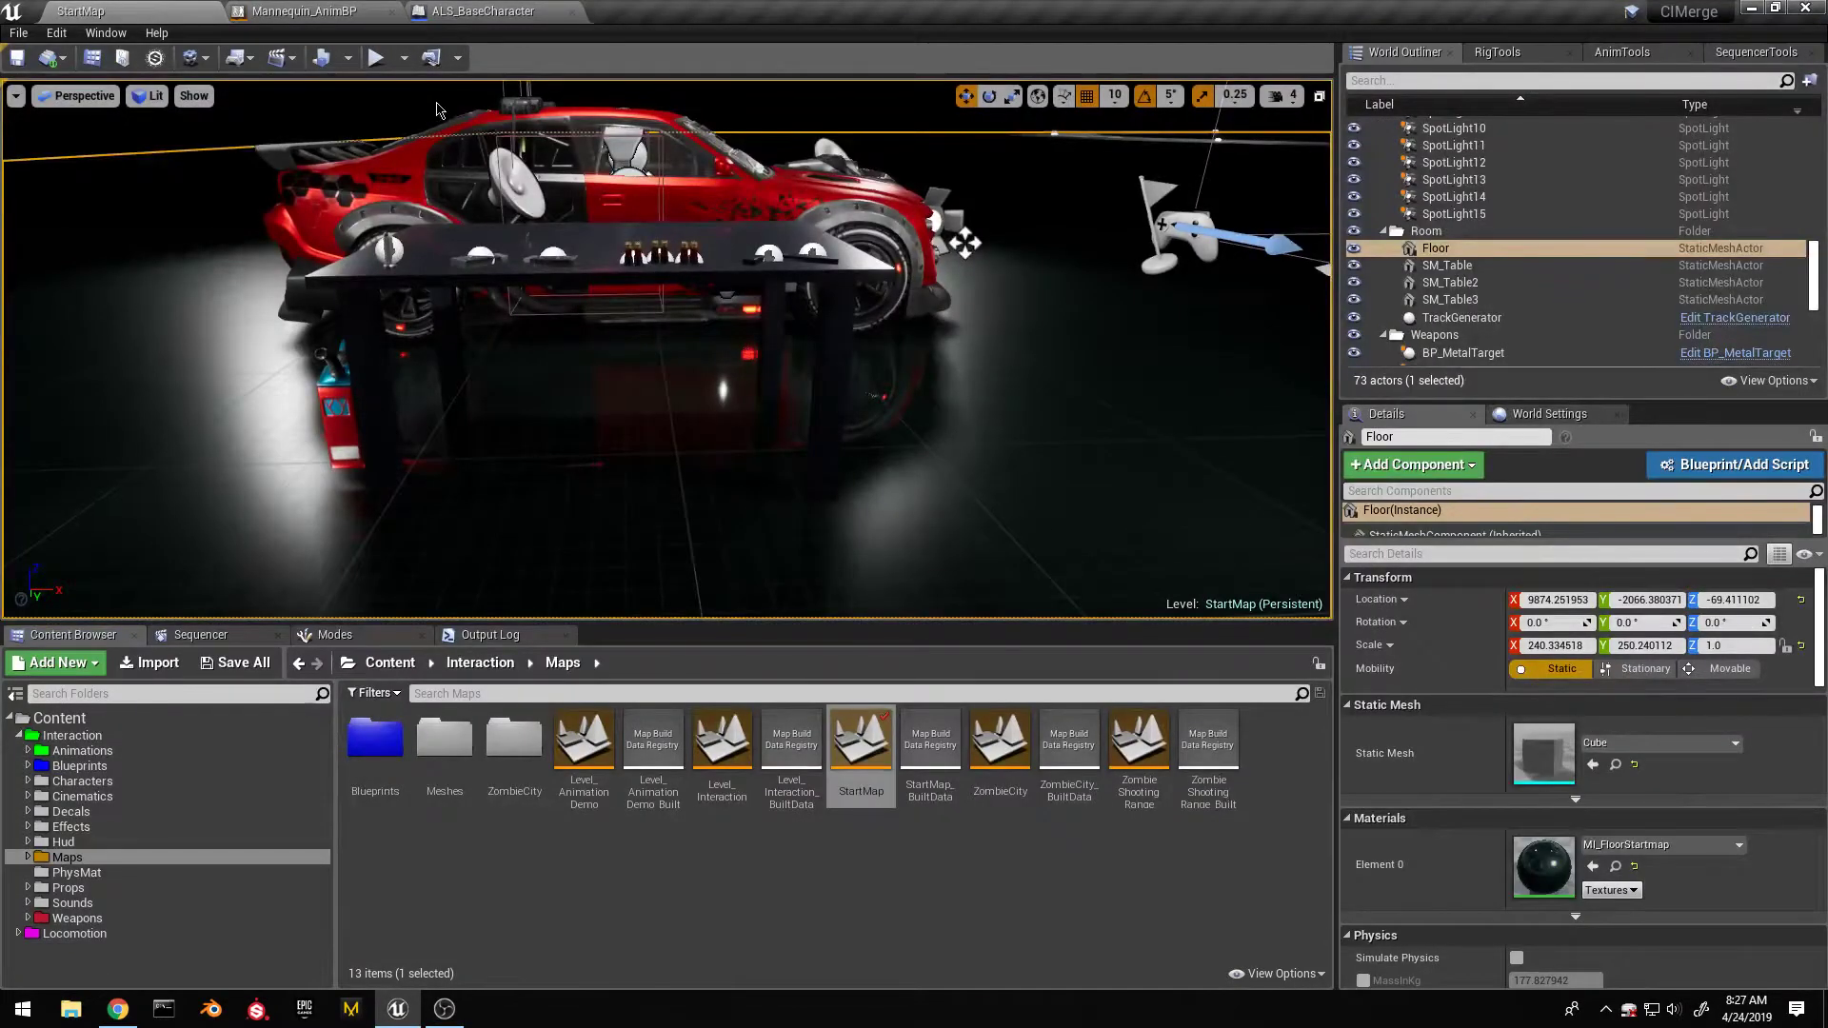
Play the StartMap level in the editor viewport, make it full screen and take control of the character.
{"action": "mouse_move", "coordinate": [602, 381]}
{"action": "right_mouse_down"}
{"action": "mouse_move", "coordinate": [743, 339]}
{"action": "mouse_move", "coordinate": [591, 353]}
{"action": "right_mouse_up"}
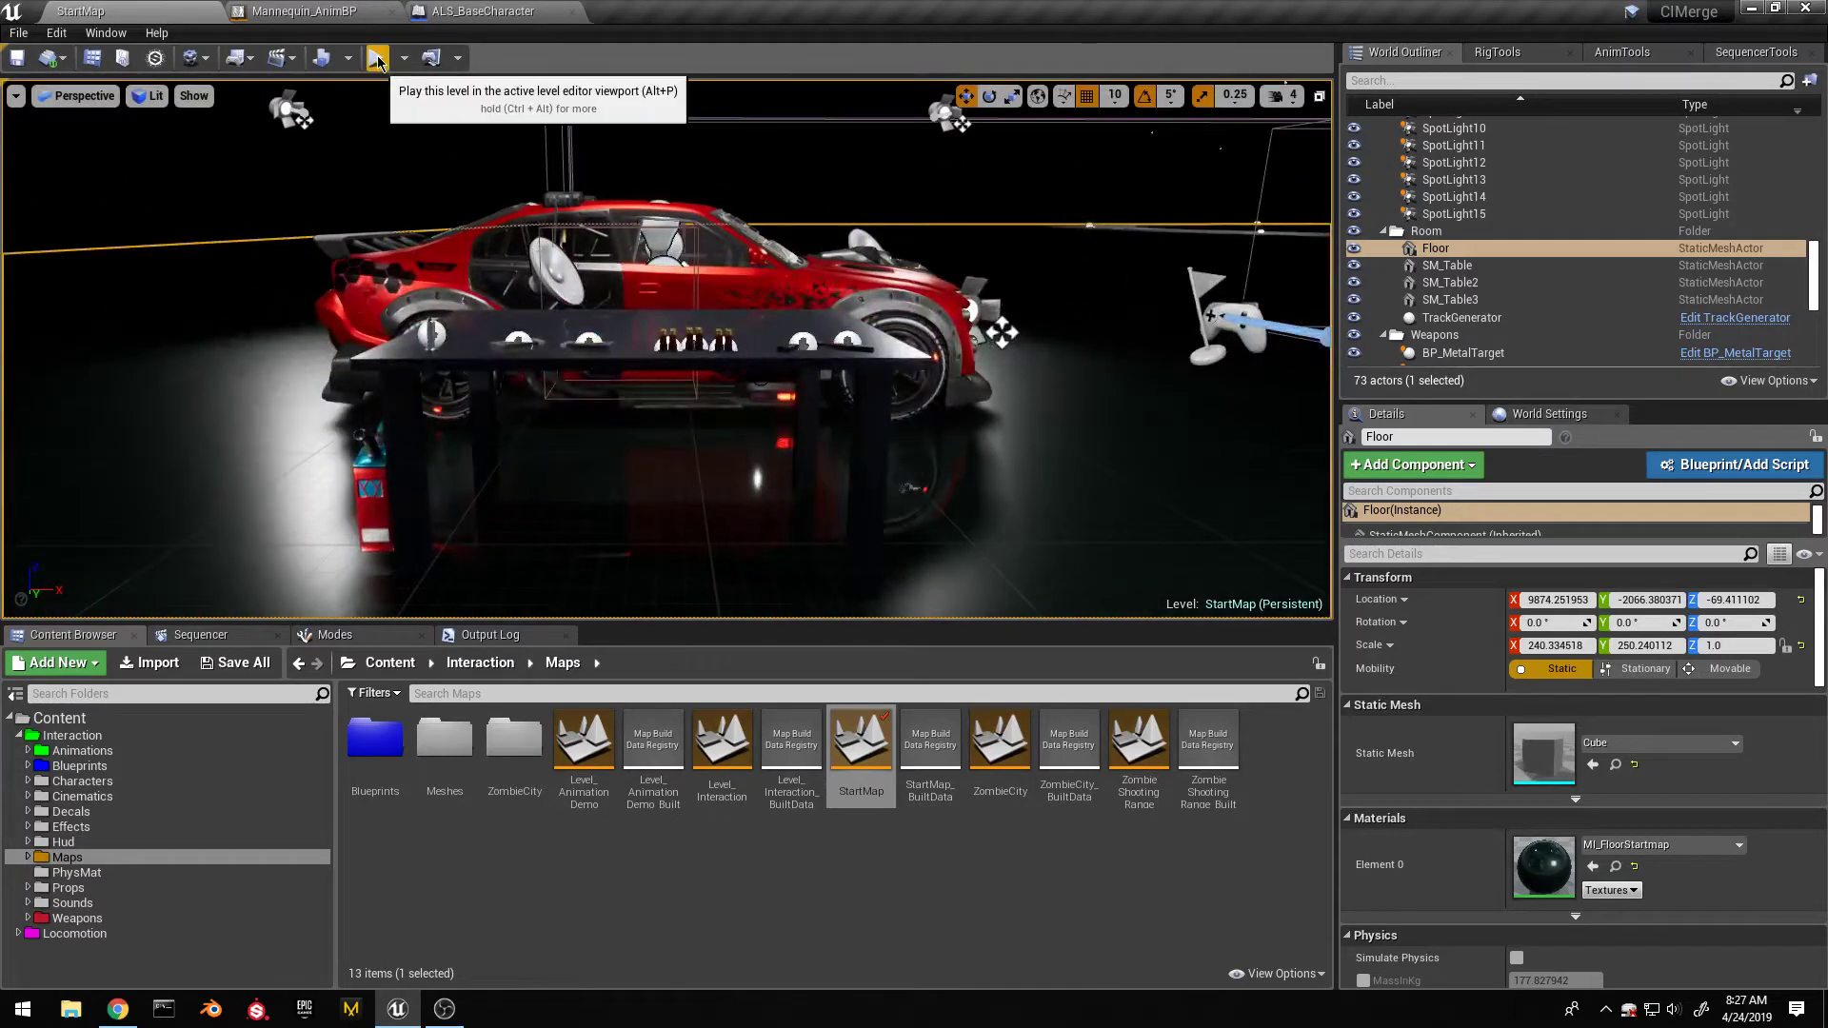
{"action": "left_click", "coordinate": [376, 58]}
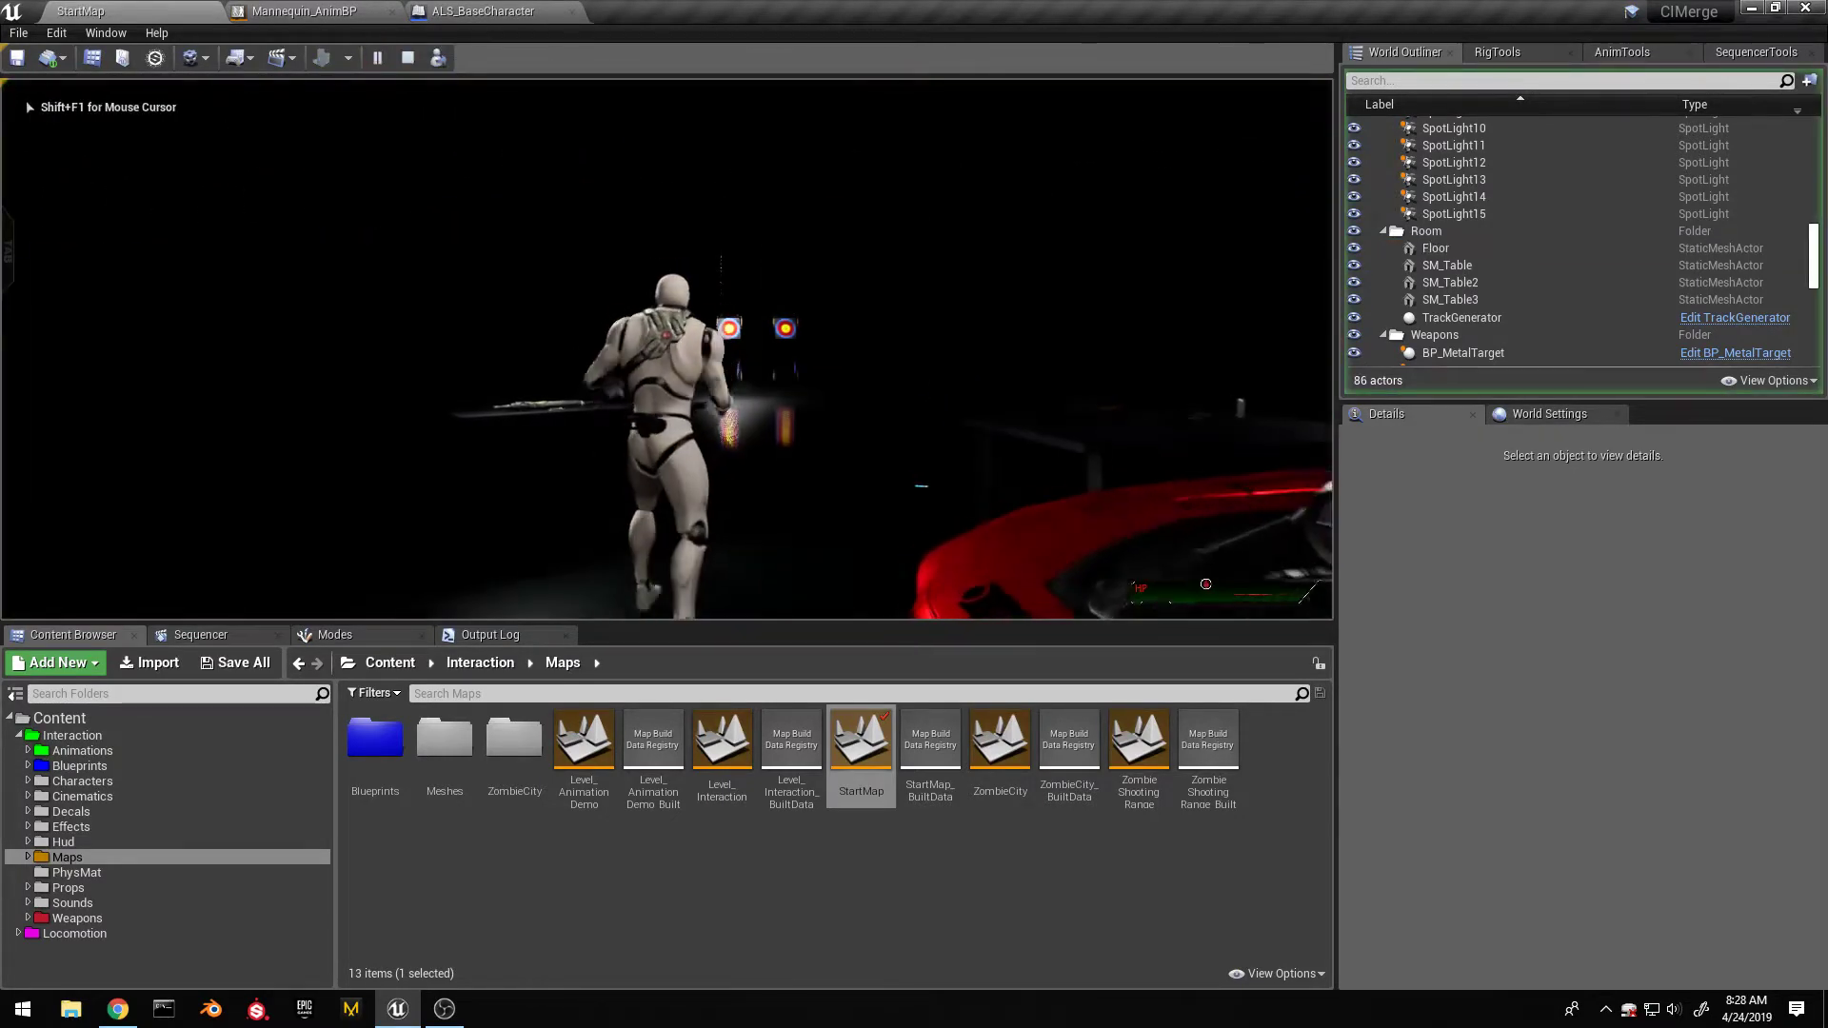
{"action": "key", "text": "shift+F1"}
{"action": "key", "text": "F11"}
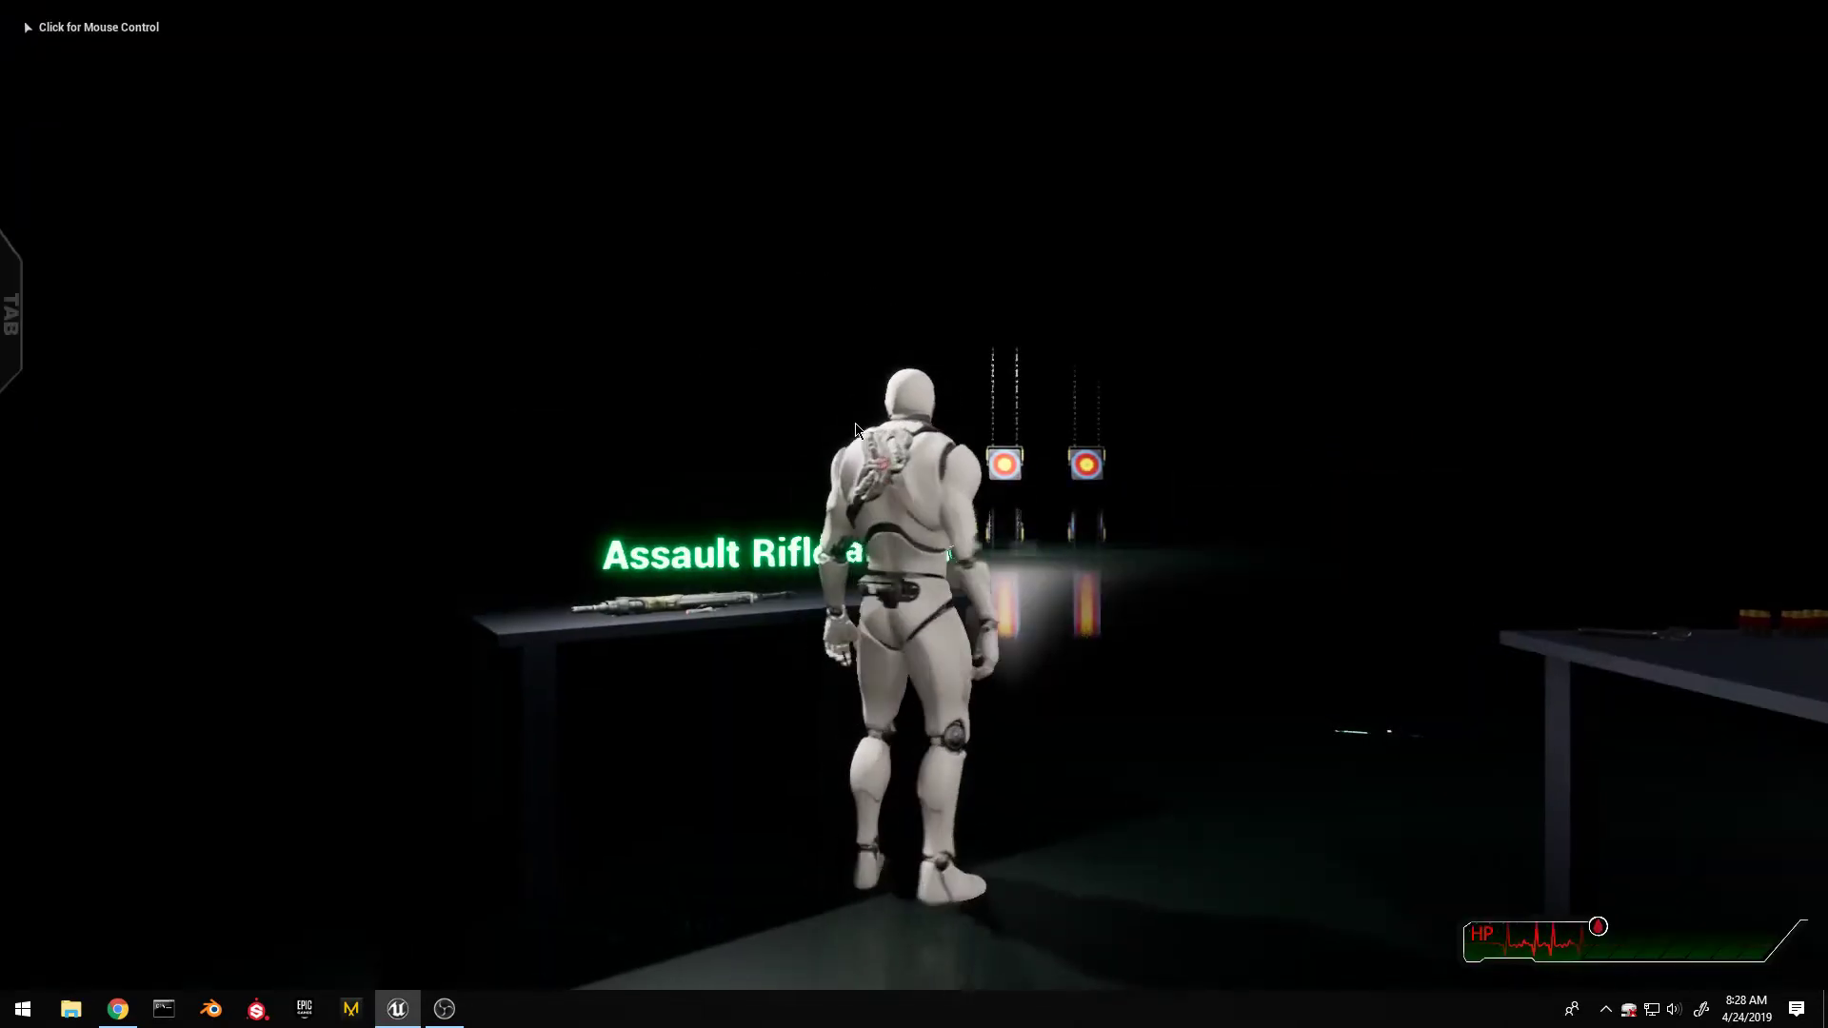
{"action": "left_click", "coordinate": [855, 430]}
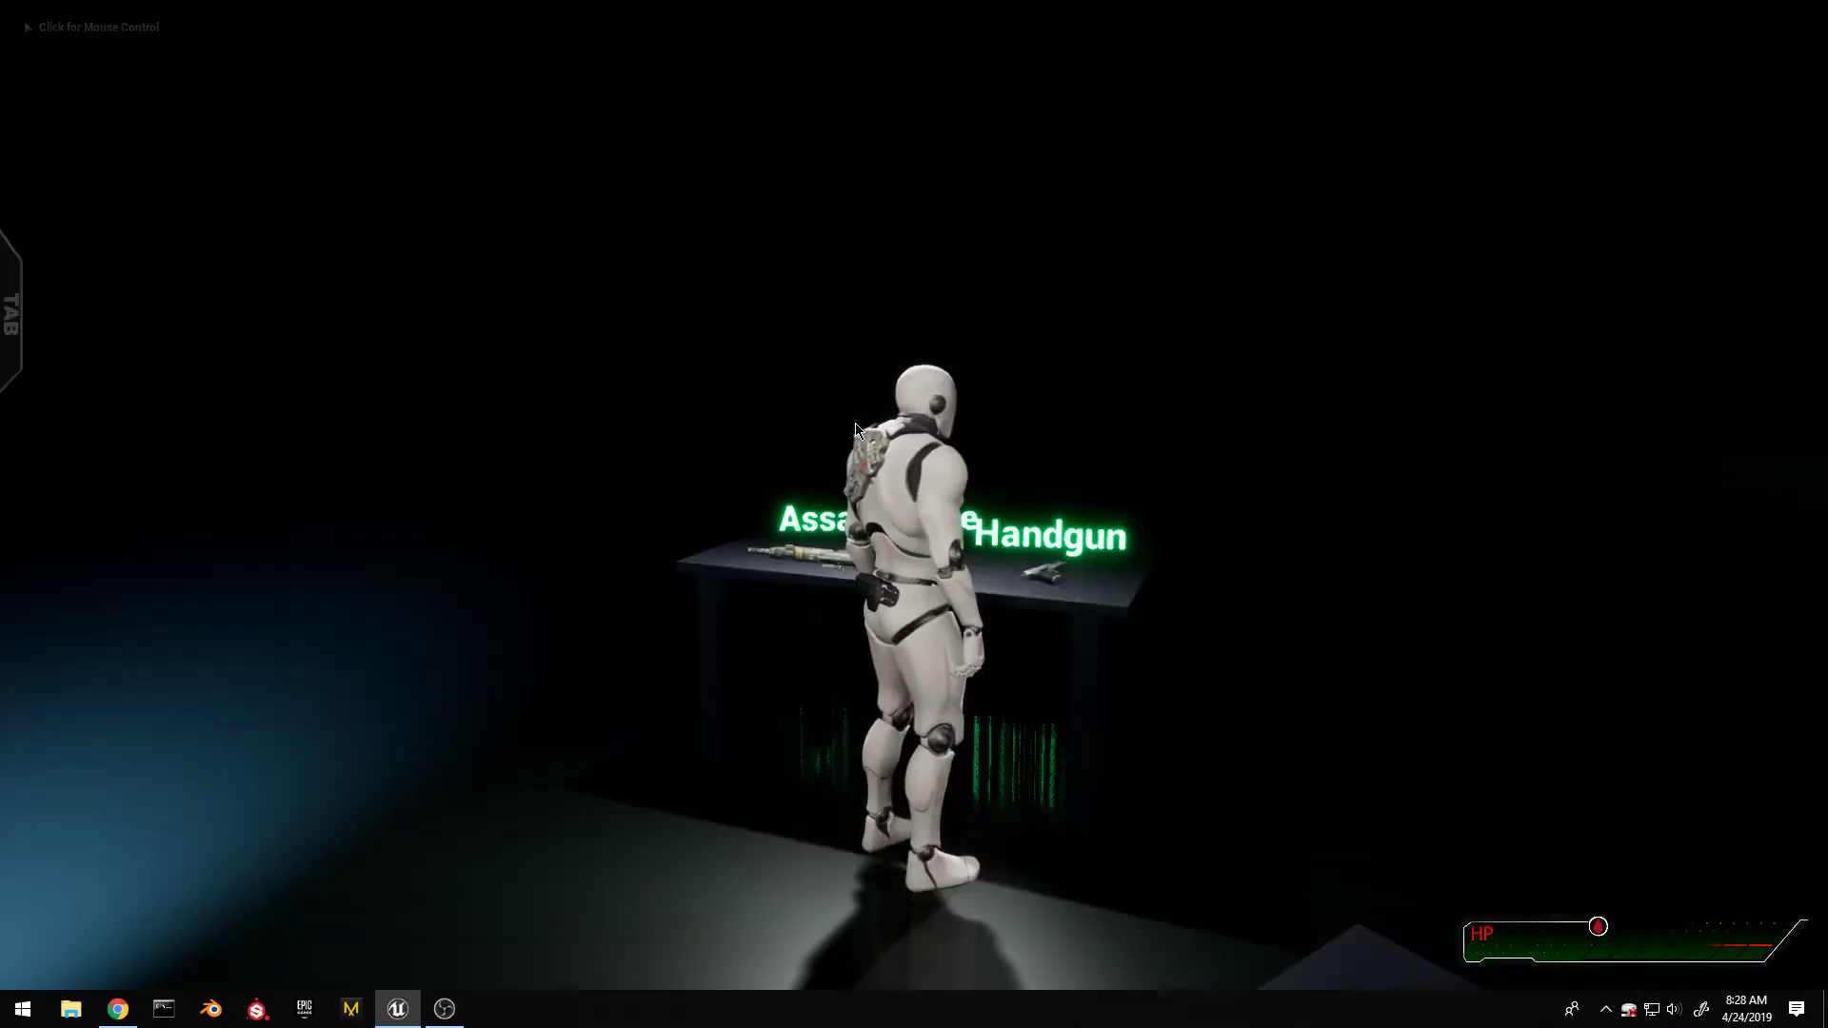
Run the character around the red car and past the weapon table to check movement and turning animations.
{"action": "key", "text": "s"}
{"action": "key", "text": "a"}
{"action": "key", "text": "s"}
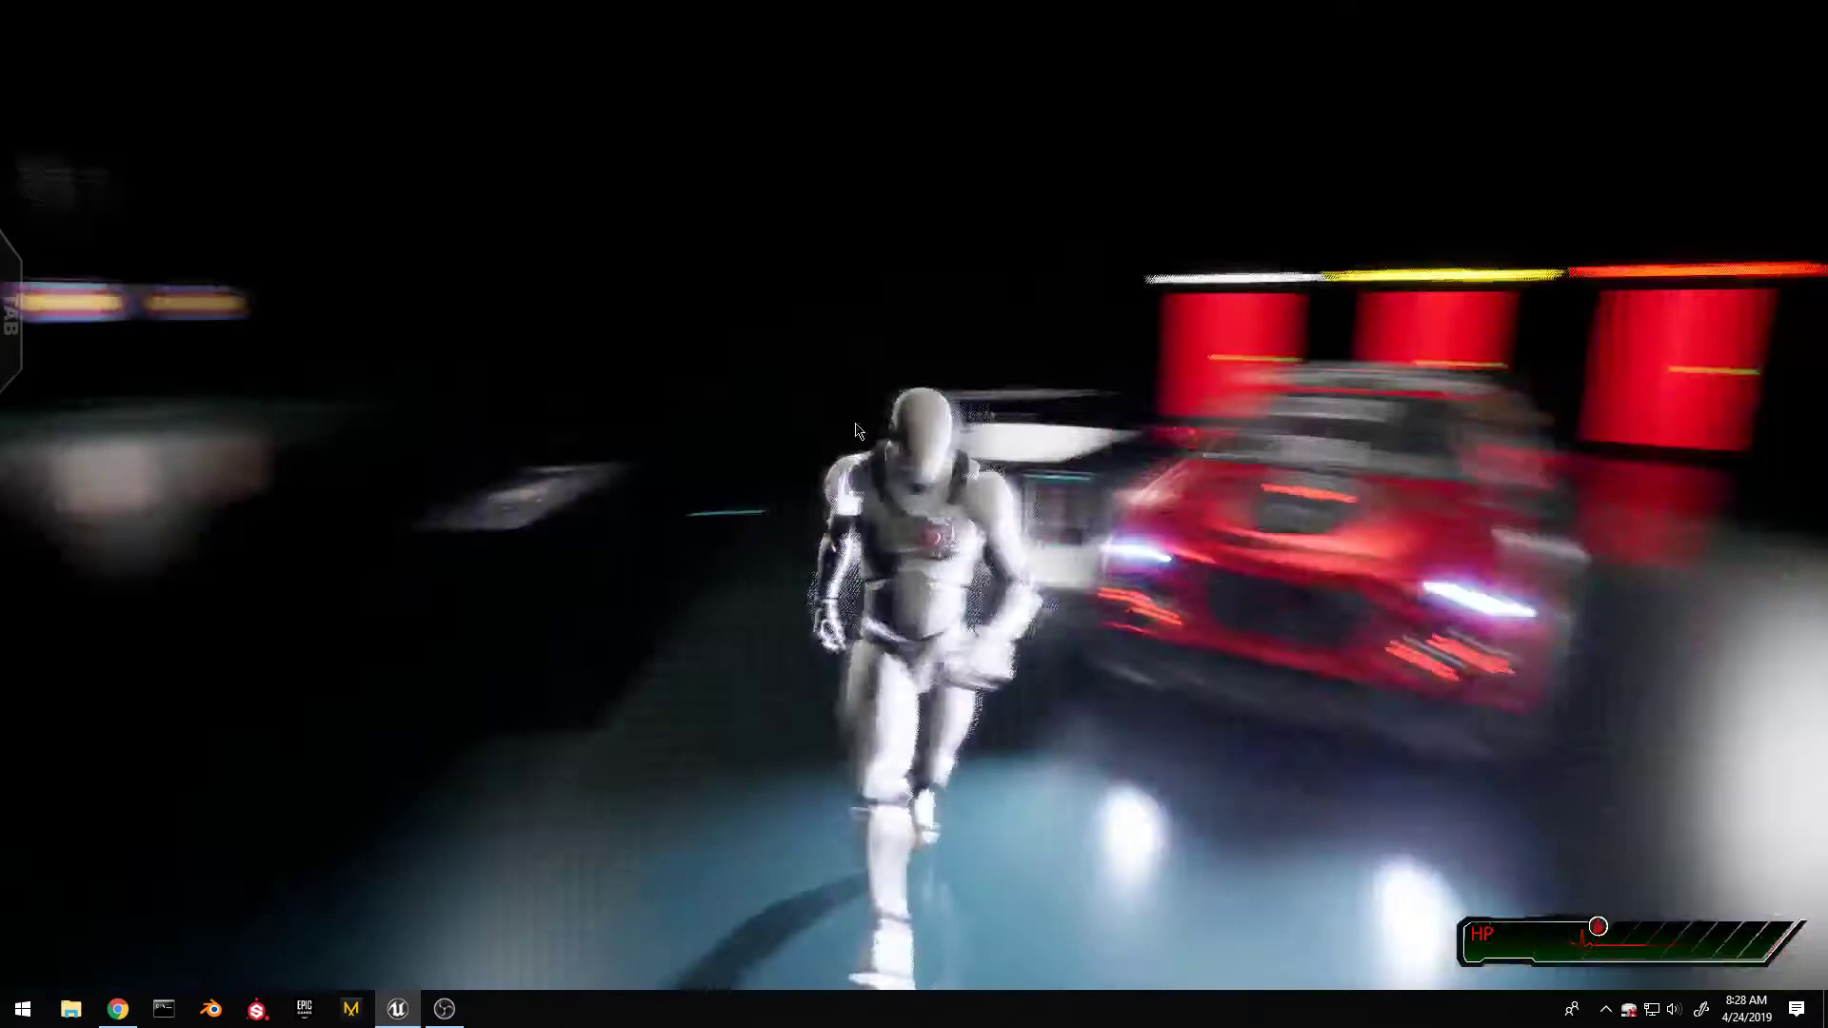
{"action": "key", "text": "d"}
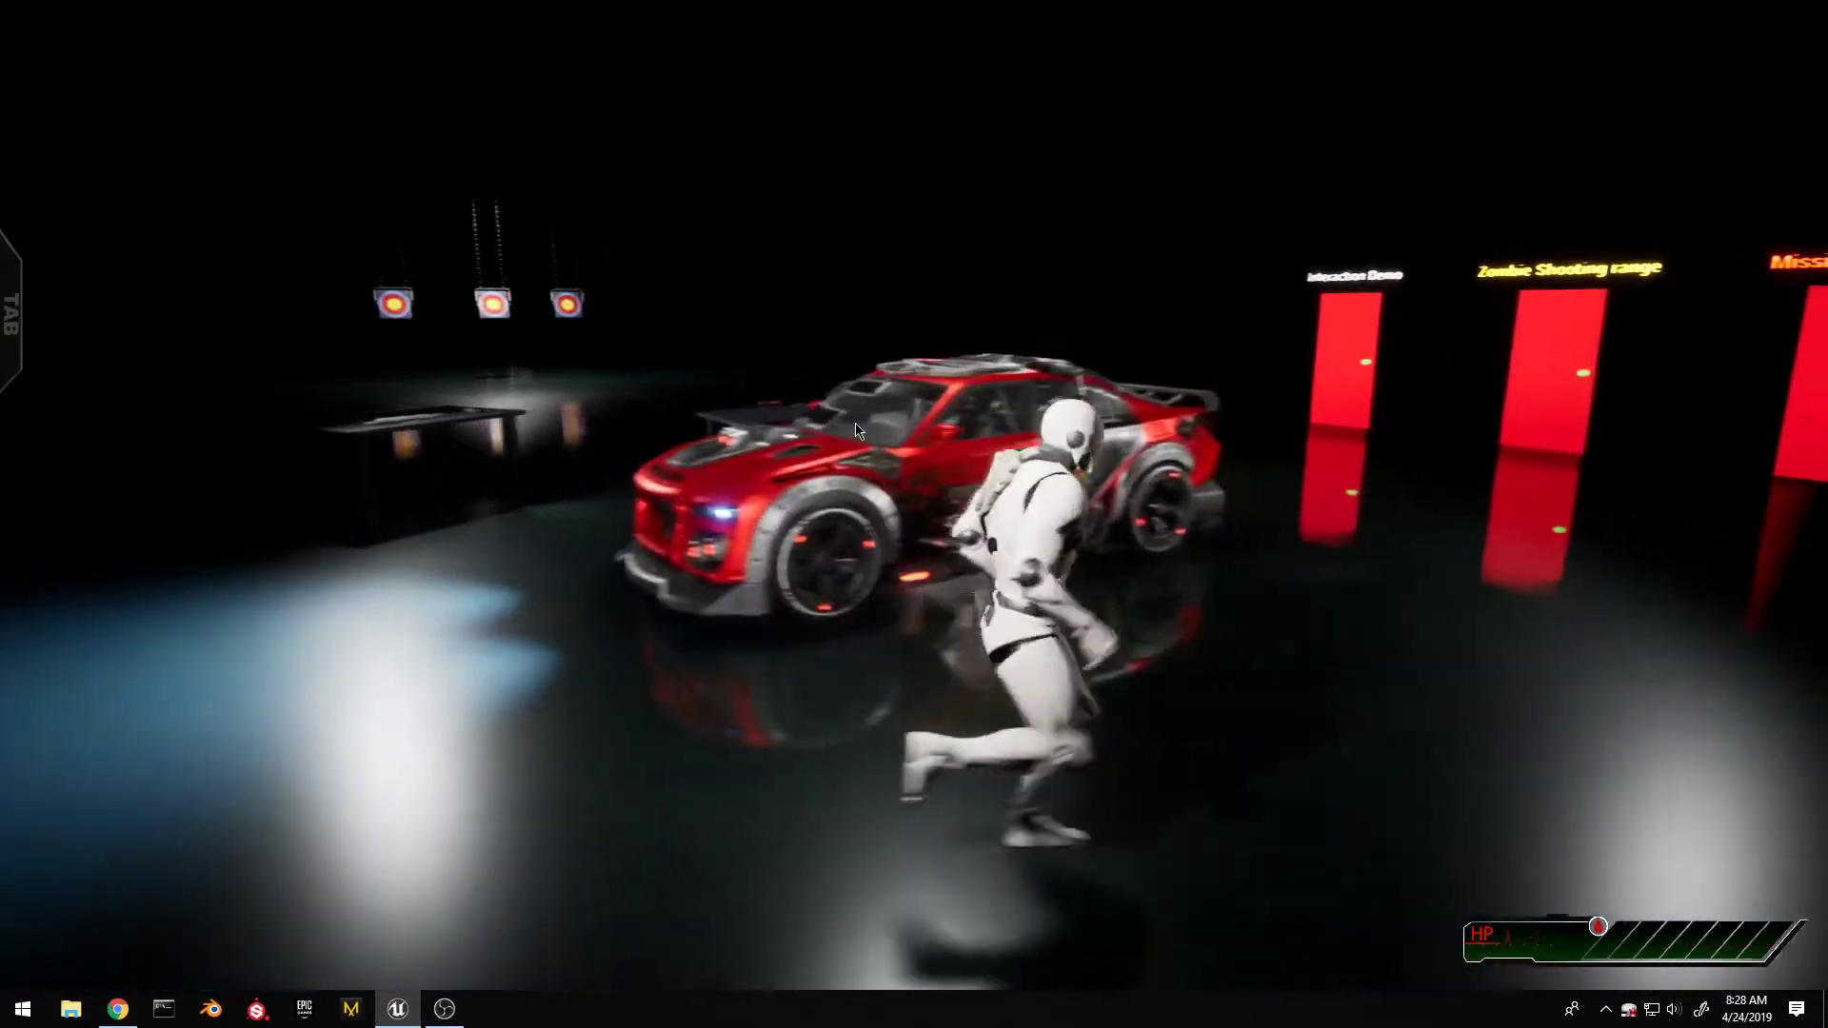
{"action": "key", "text": "w"}
{"action": "key", "text": "s"}
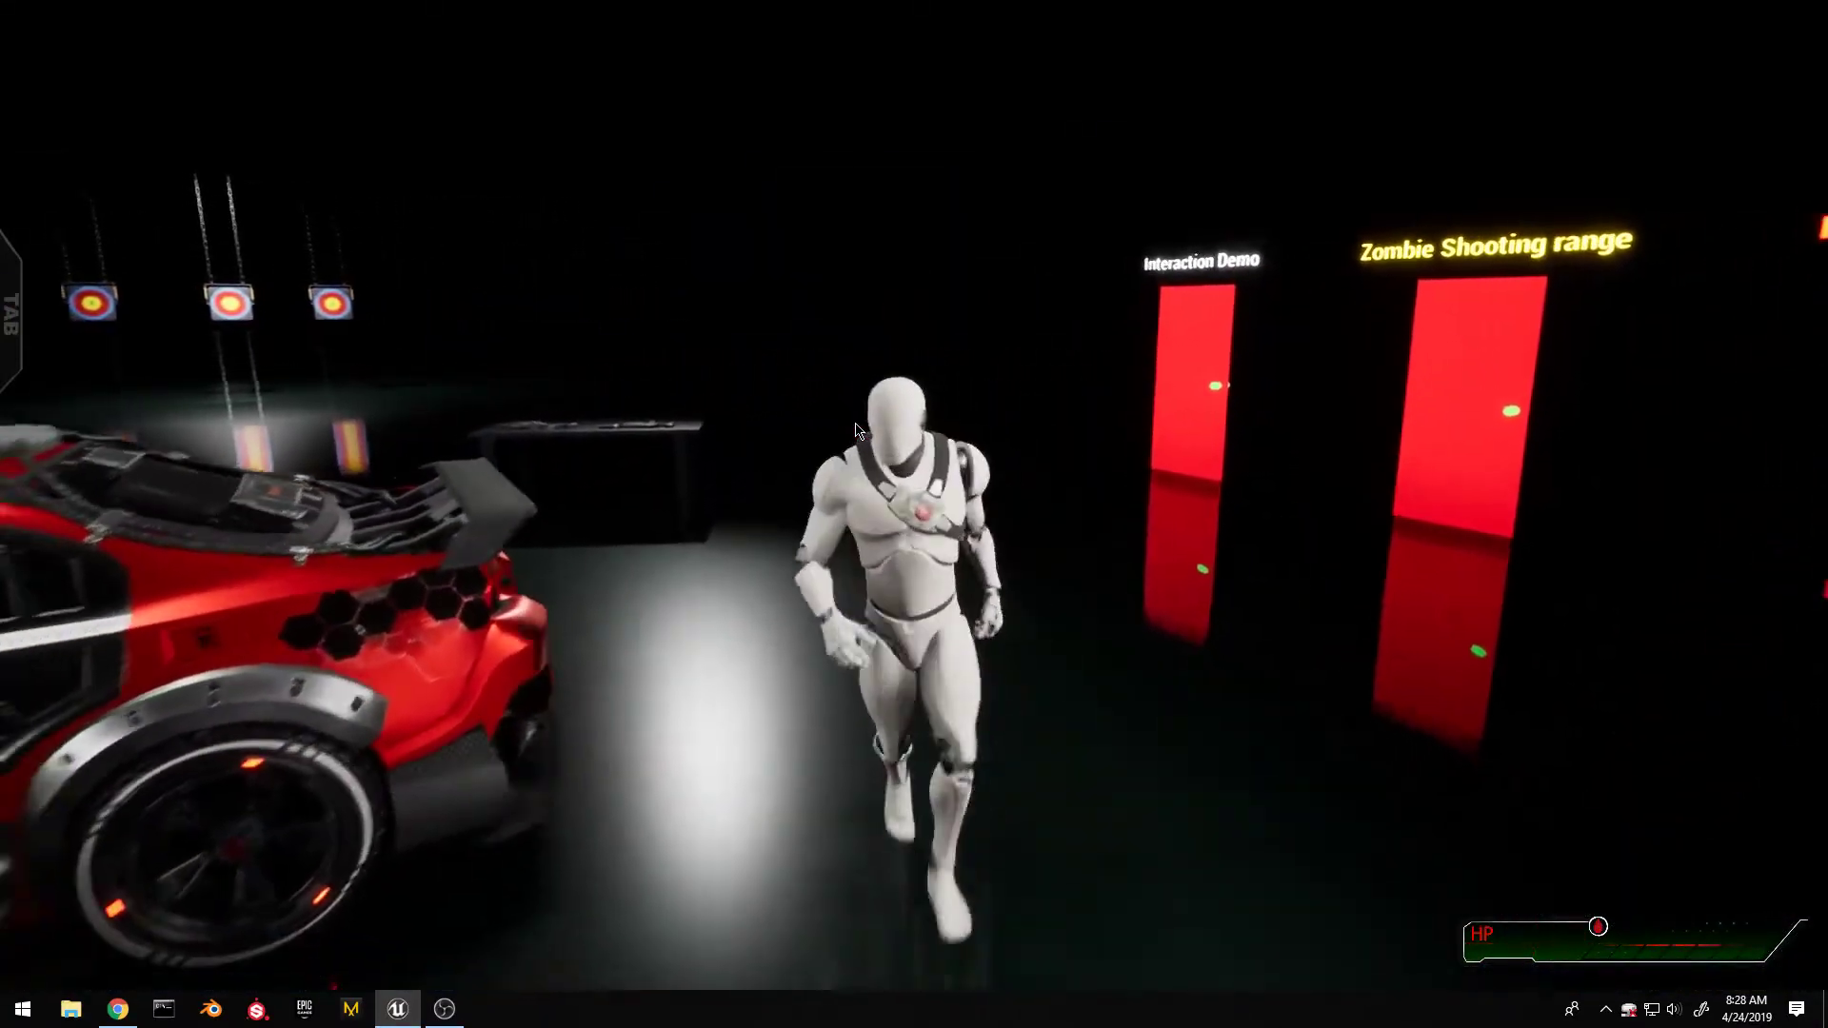
{"action": "key", "text": "a"}
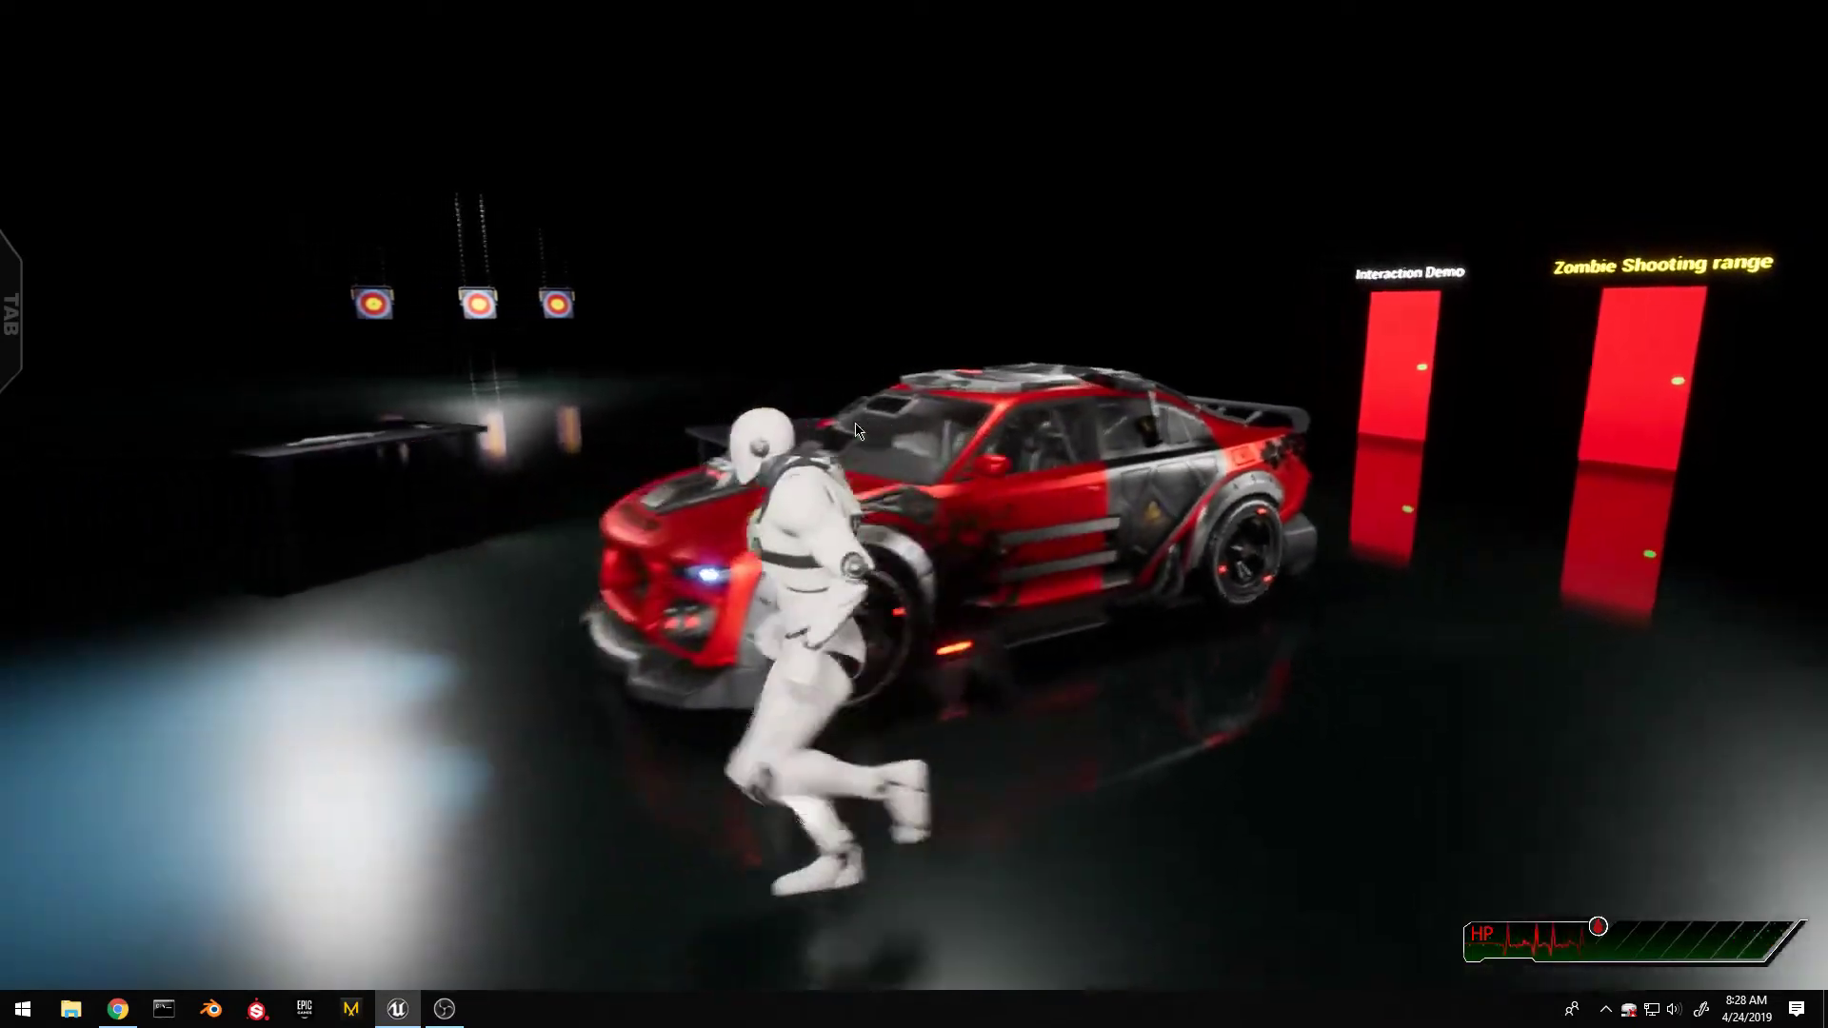
{"action": "key", "text": "w"}
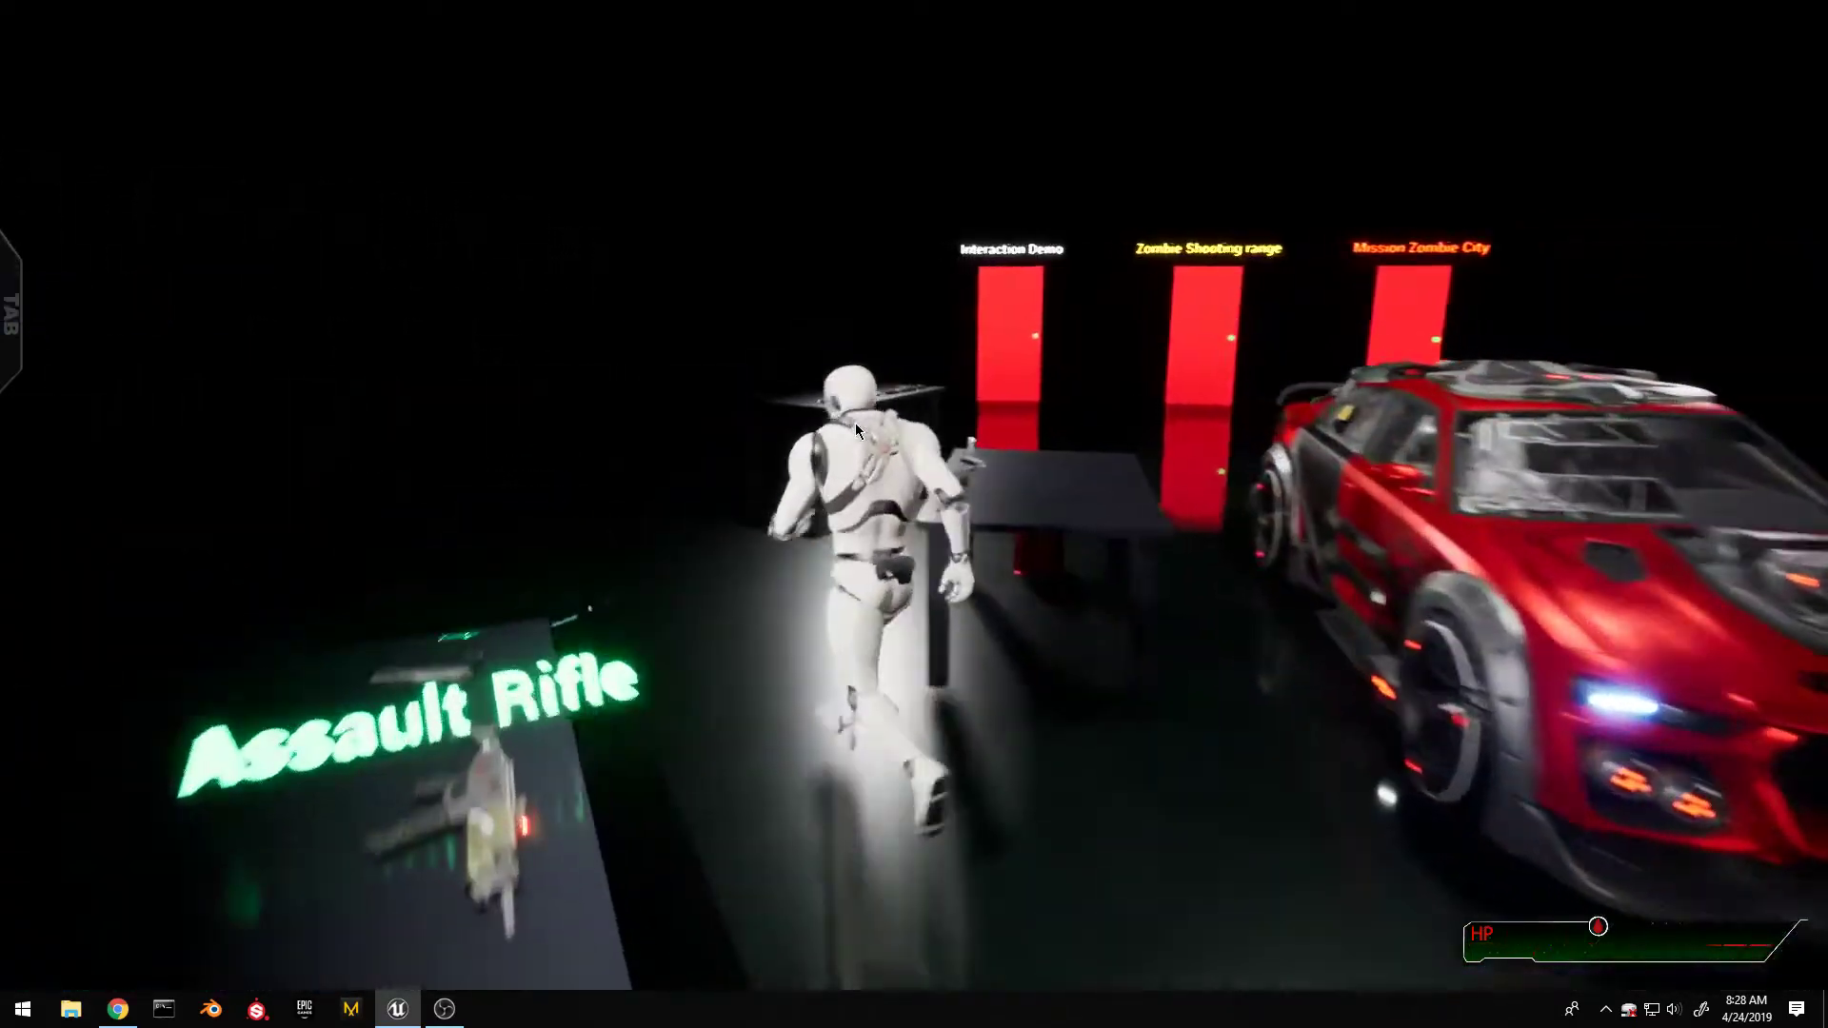
{"action": "key", "text": "a"}
{"action": "key", "text": "d"}
{"action": "key", "text": "s"}
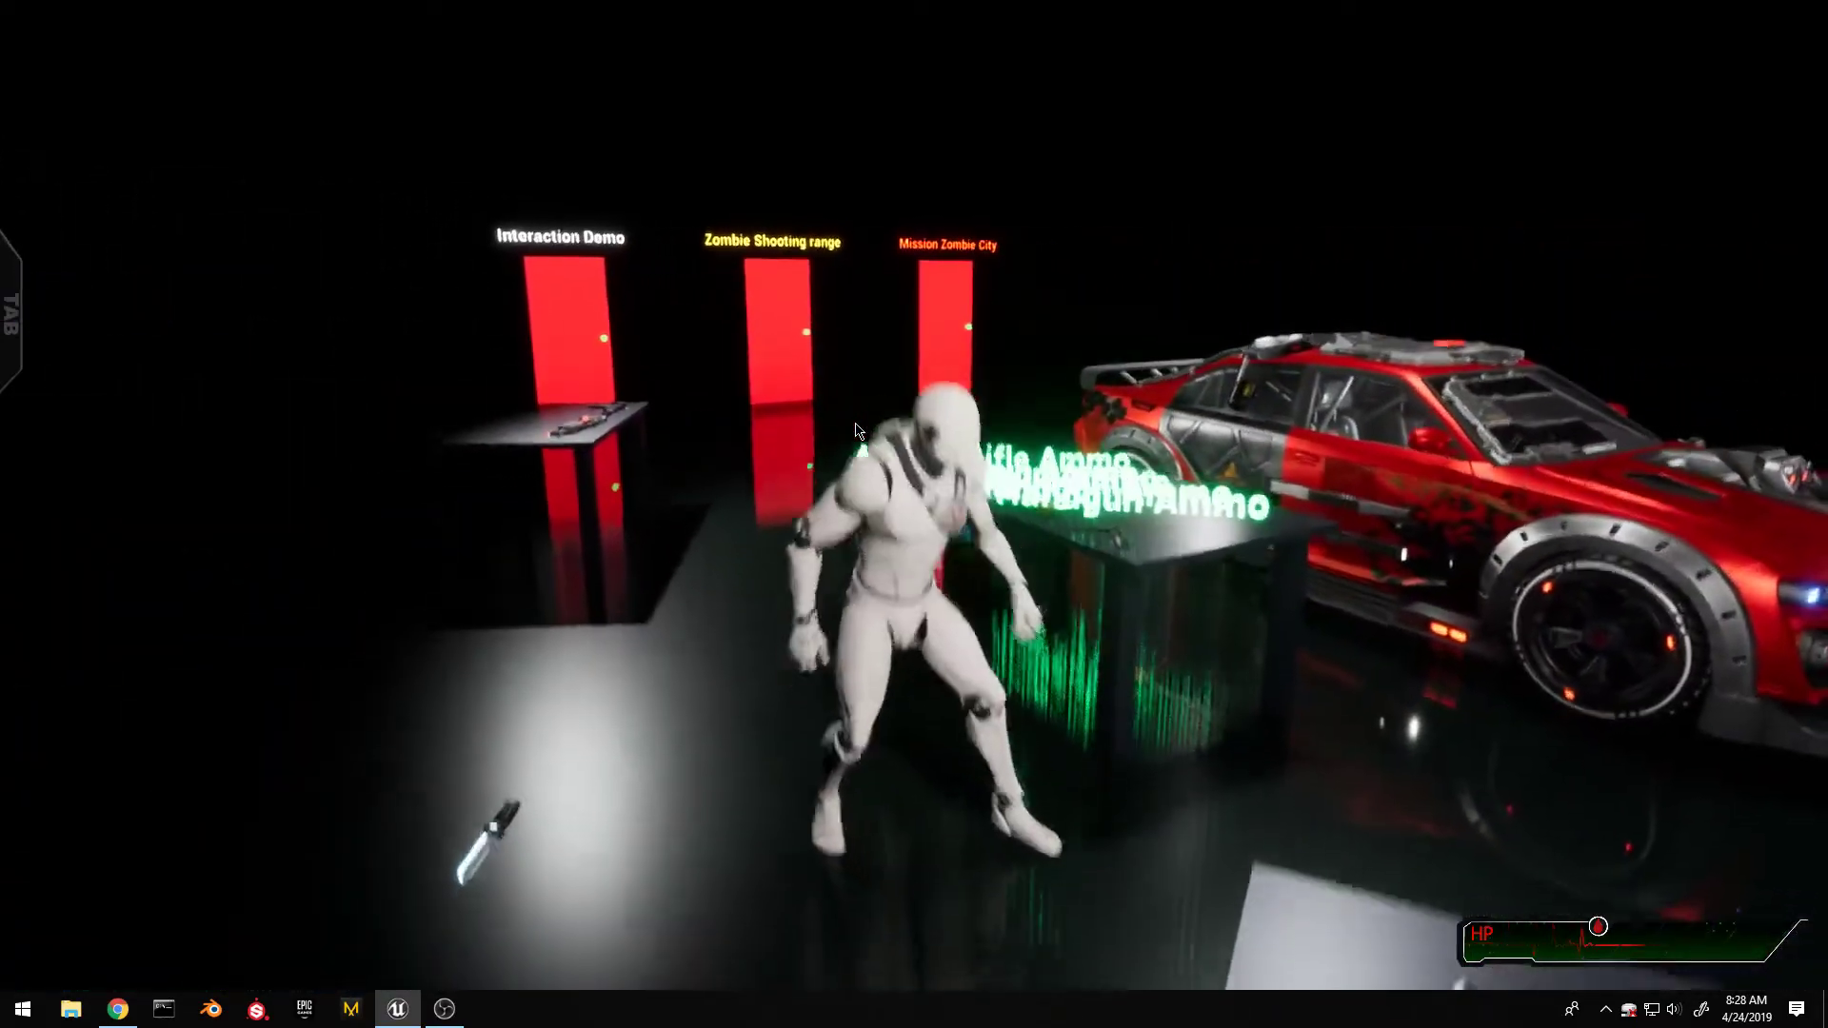
Toggle the character's crouch stance, walk to the knife on the floor and pick it up.
{"action": "key", "text": "c"}
{"action": "key", "text": "c"}
{"action": "key", "text": "w"}
{"action": "key", "text": "a"}
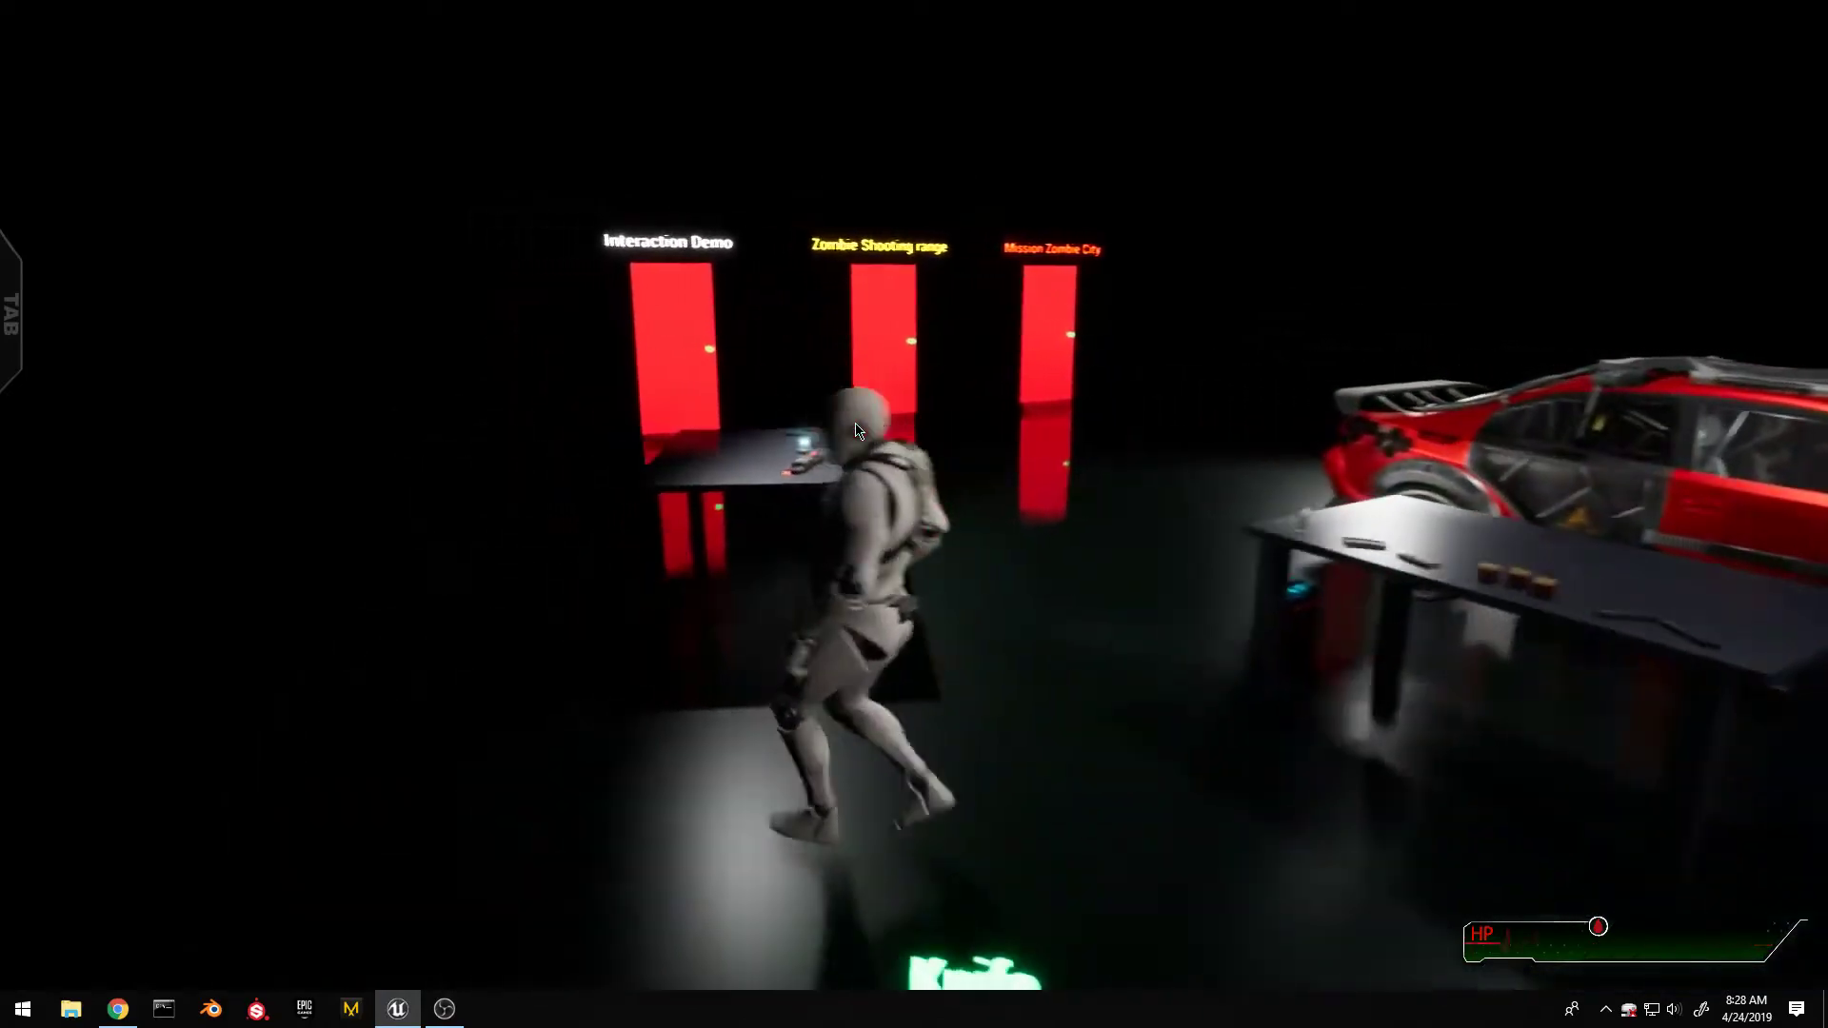
{"action": "key", "text": "s"}
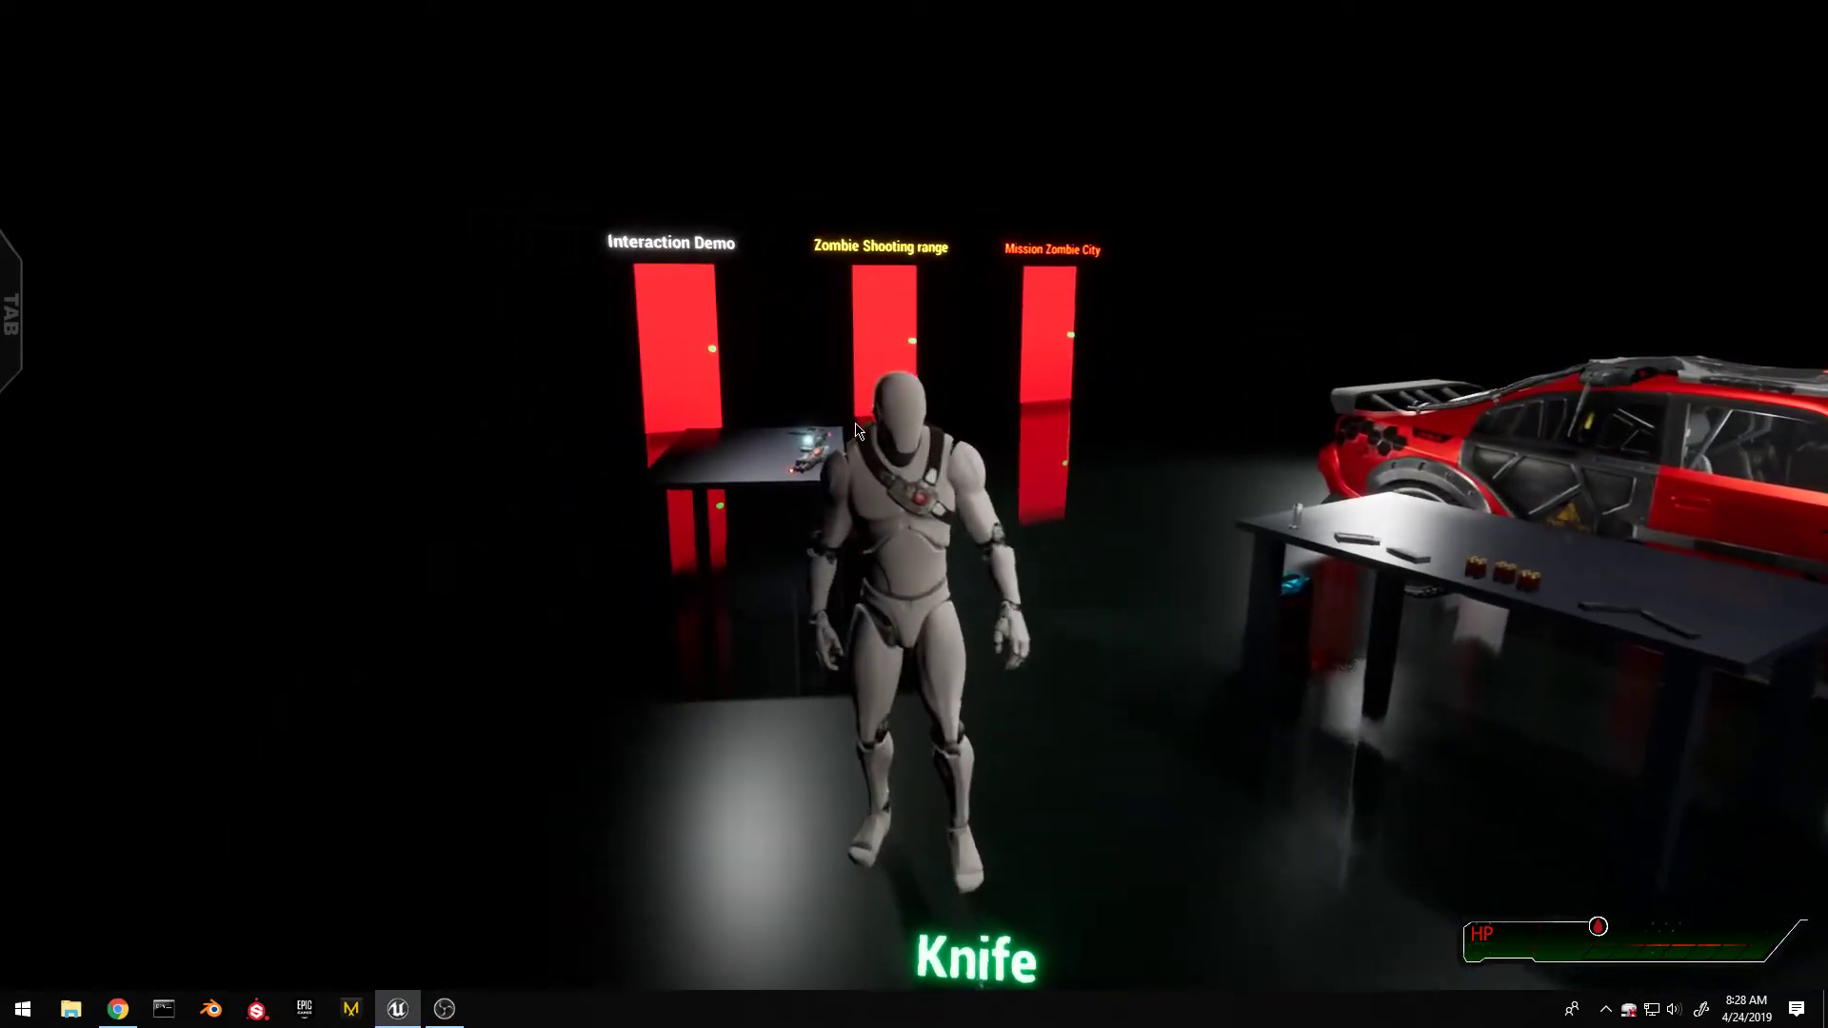
{"action": "key", "text": "e"}
Walk the character over to the weapon table and equip the handgun.
{"action": "key", "text": "s"}
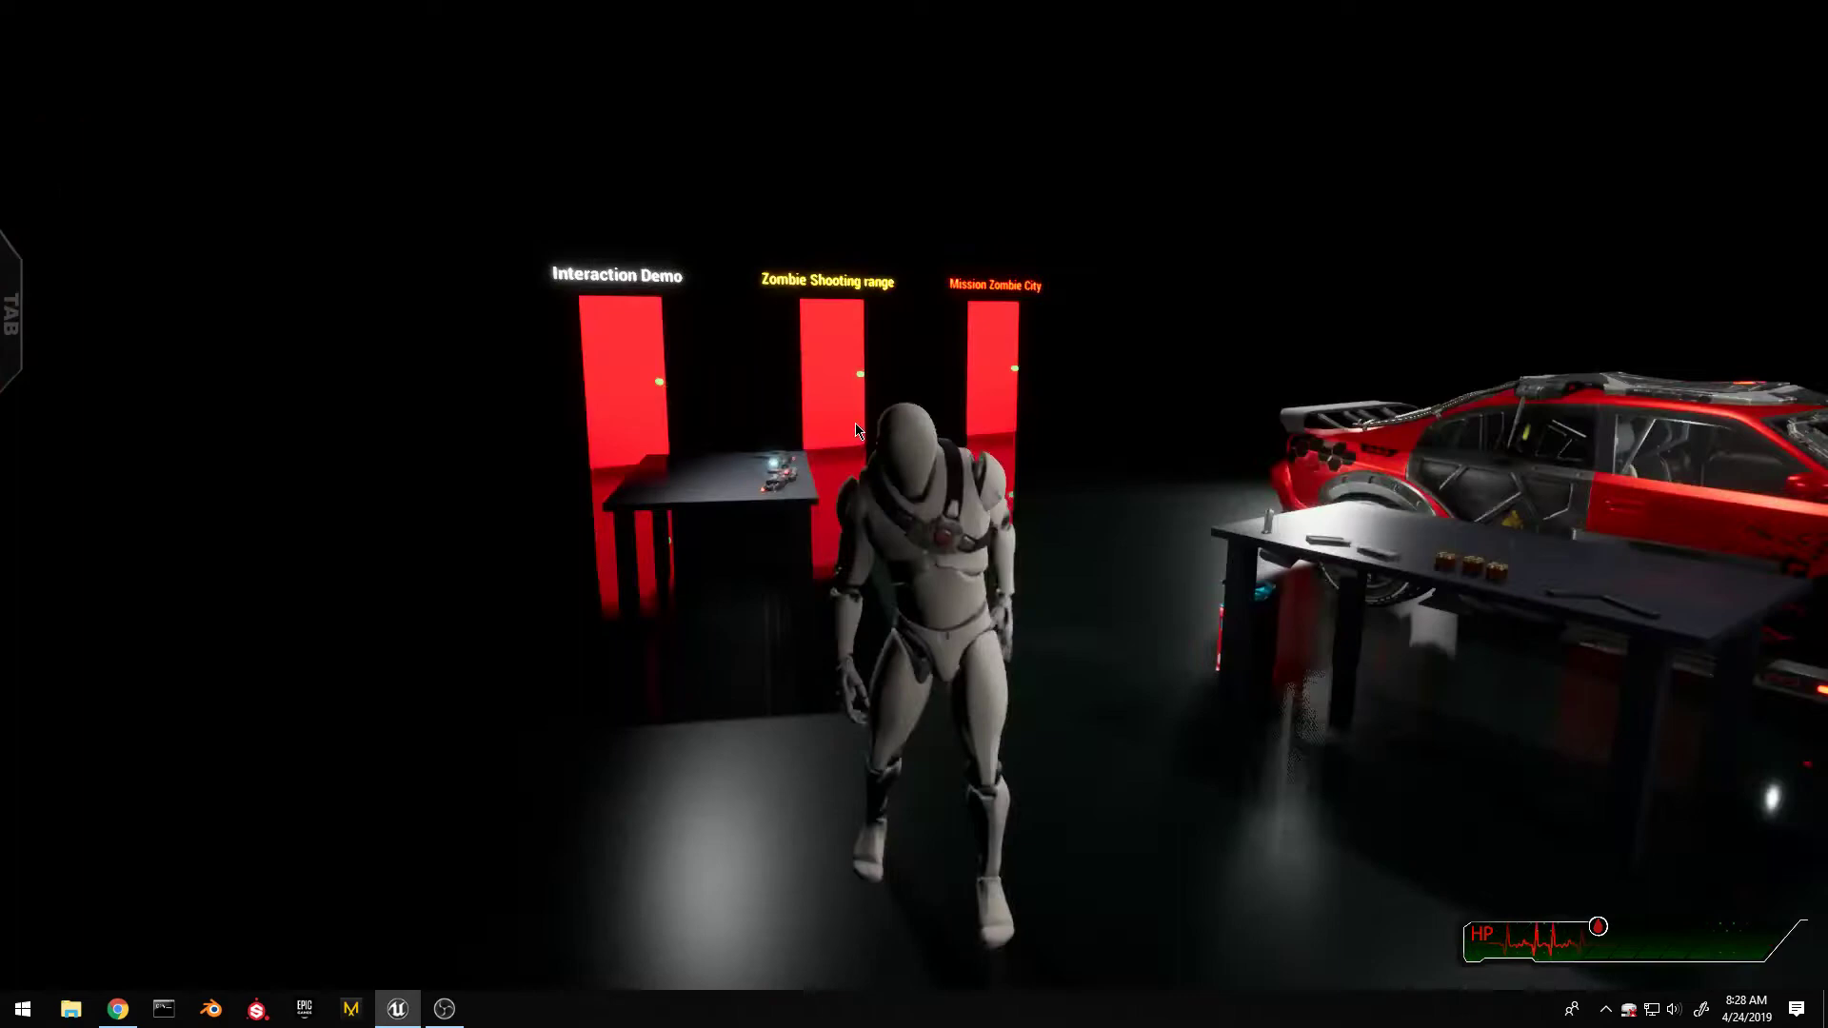
{"action": "key", "text": "s"}
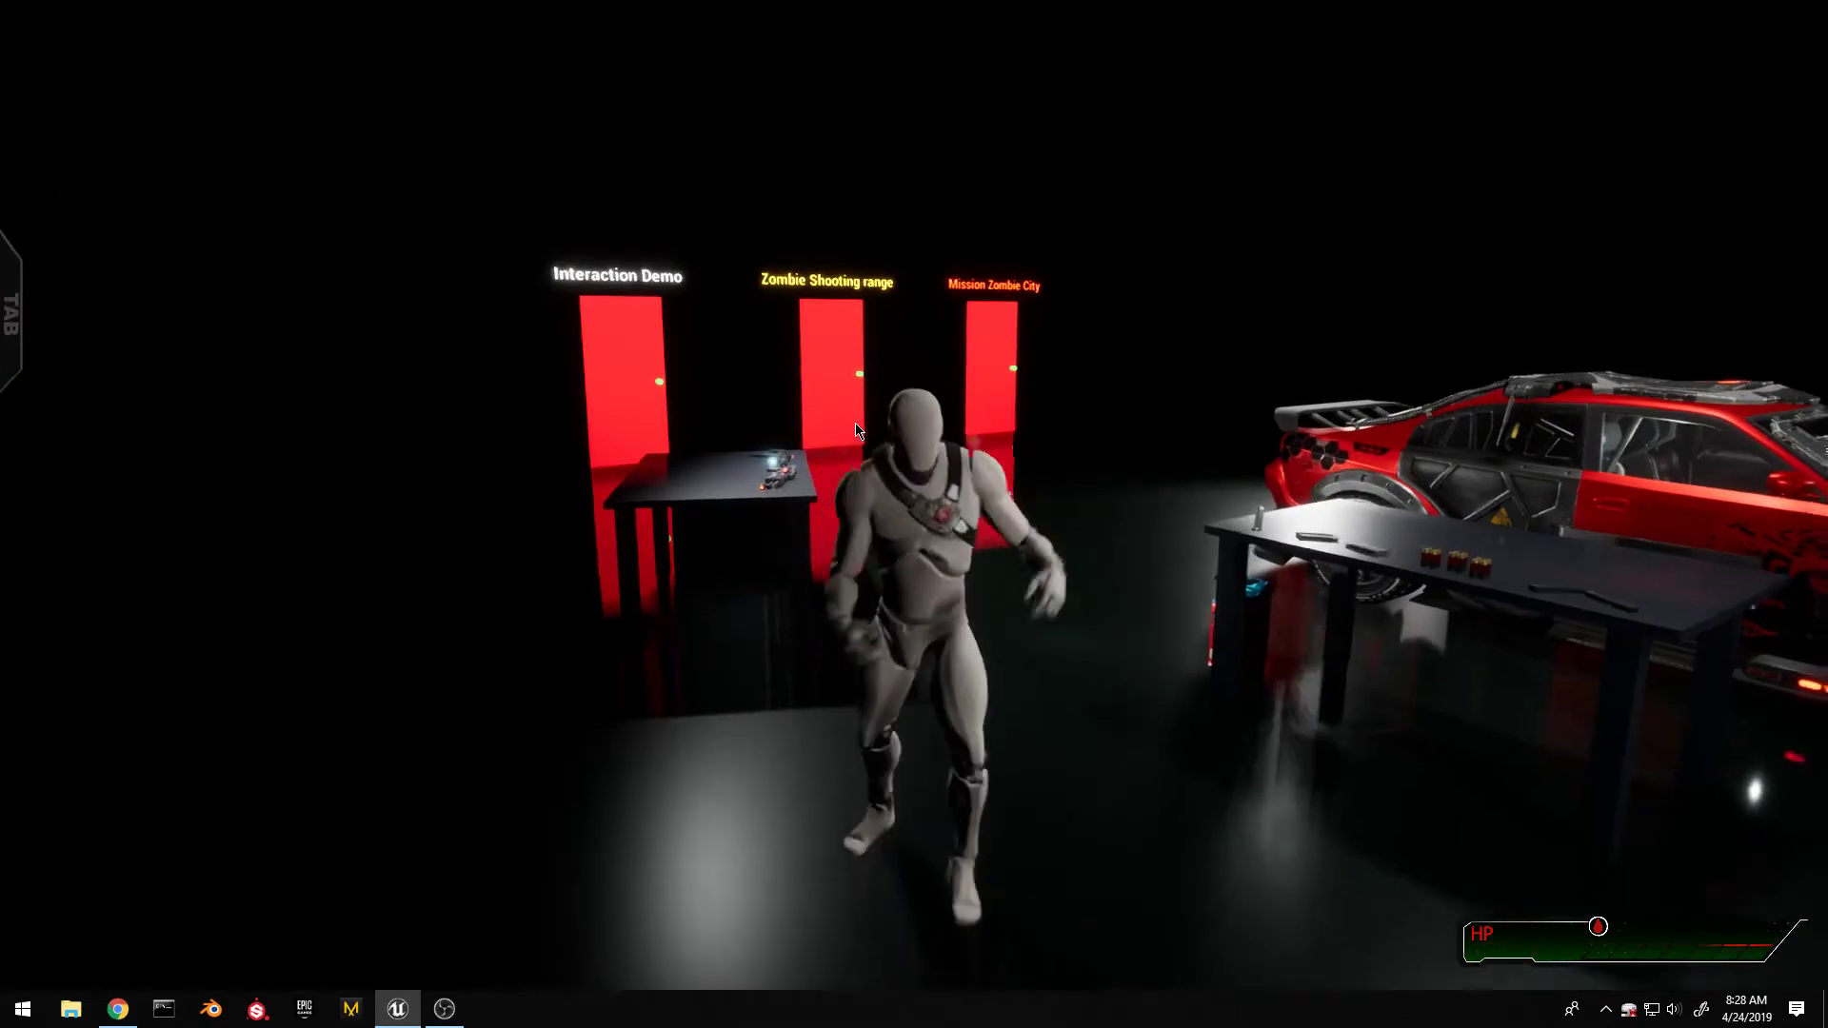
{"action": "key", "text": "w"}
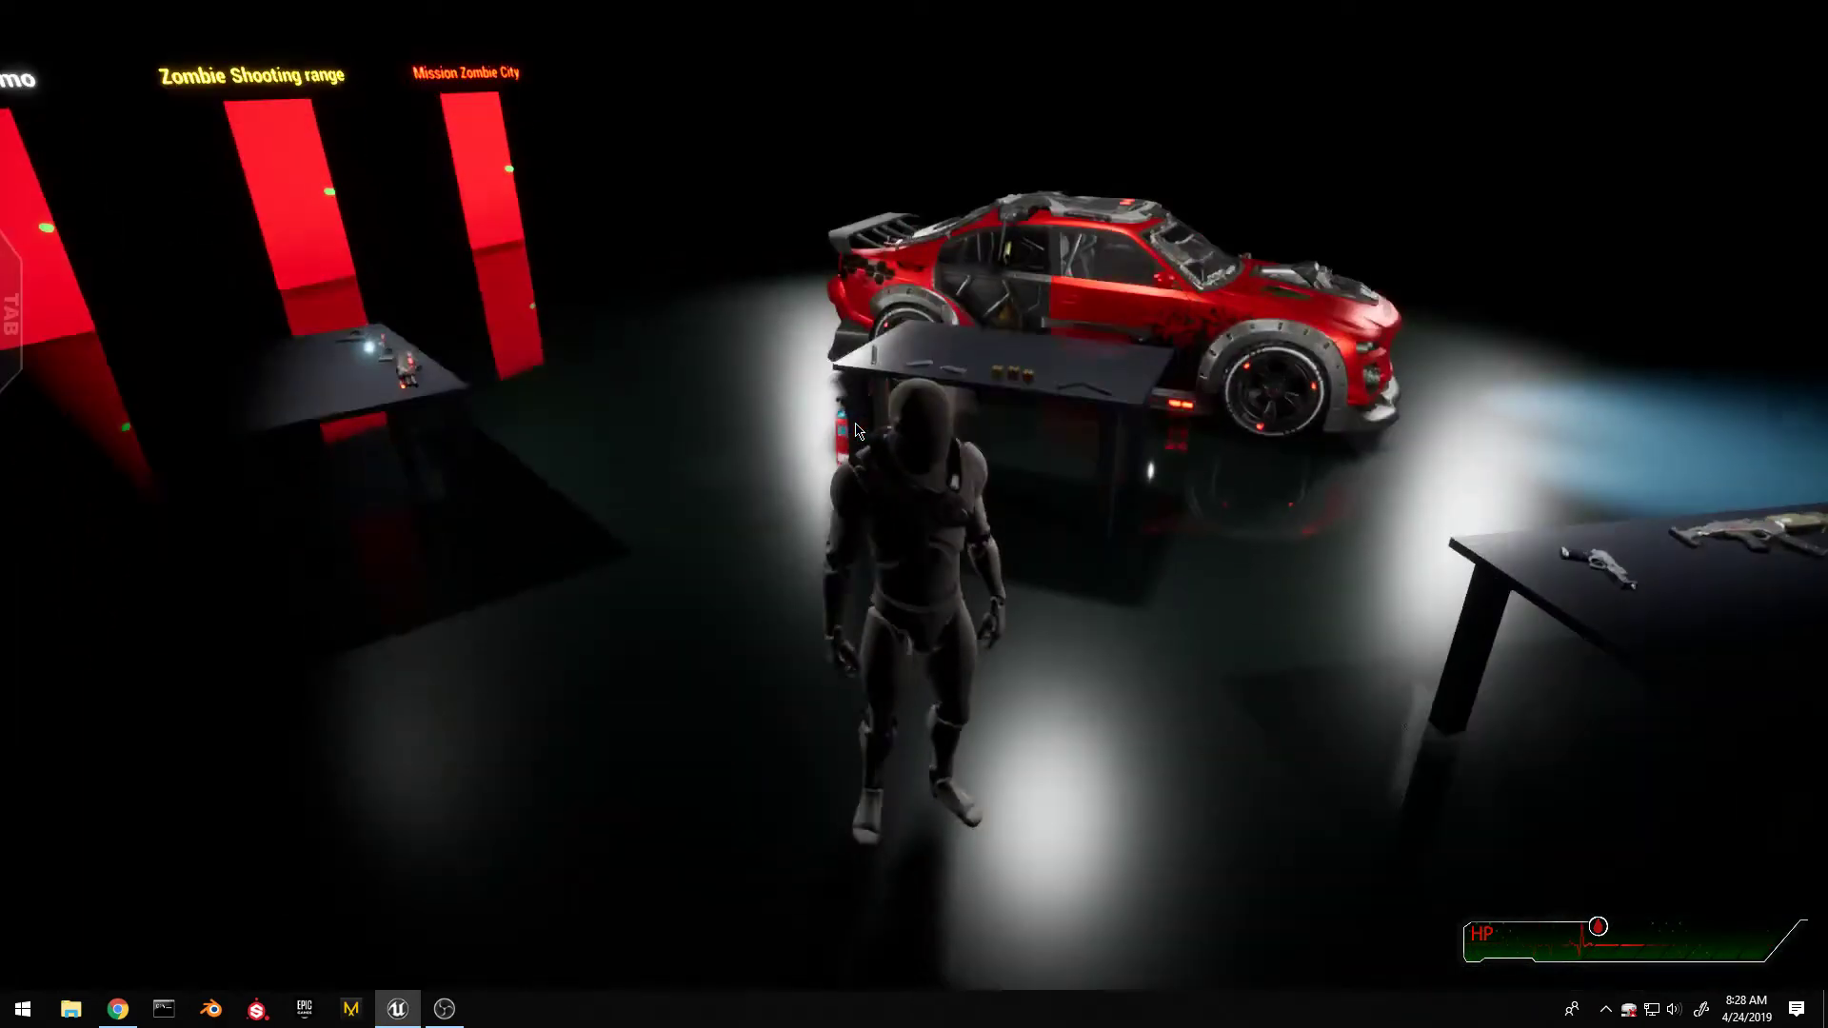
{"action": "key", "text": "d"}
{"action": "key", "text": "w"}
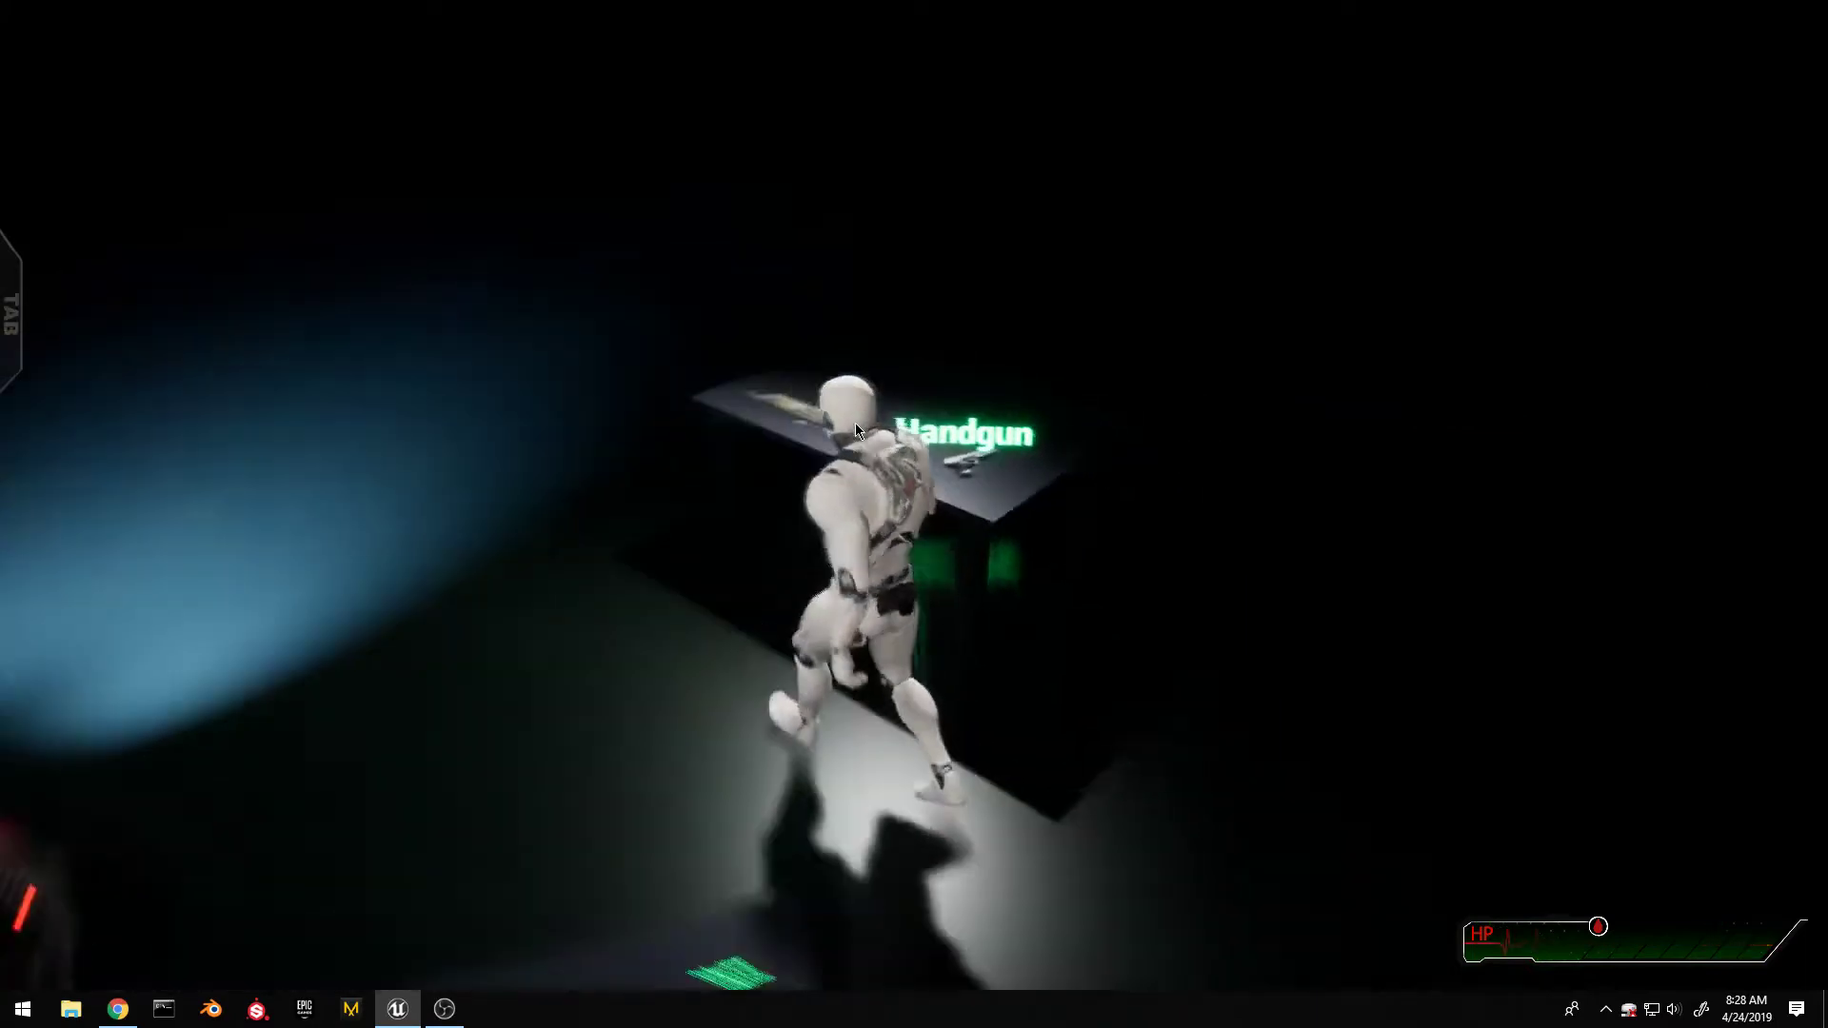
{"action": "key", "text": "d"}
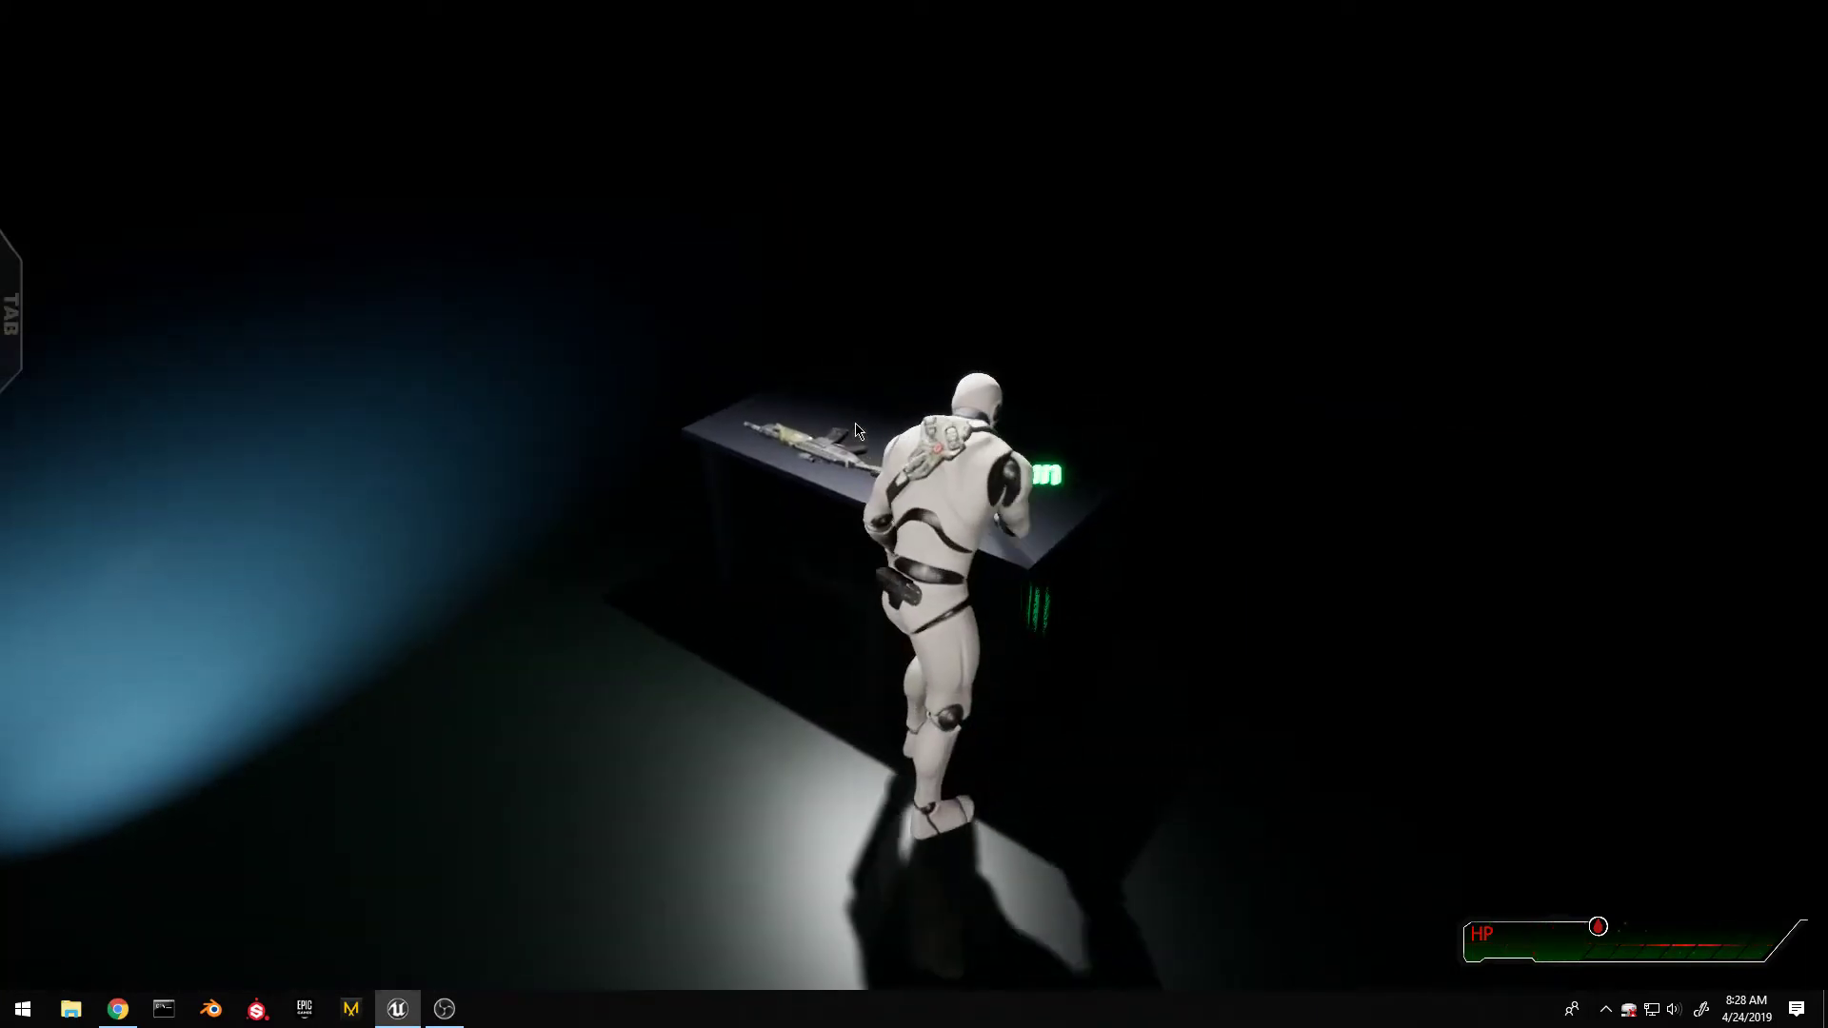
{"action": "right_click", "coordinate": [856, 431]}
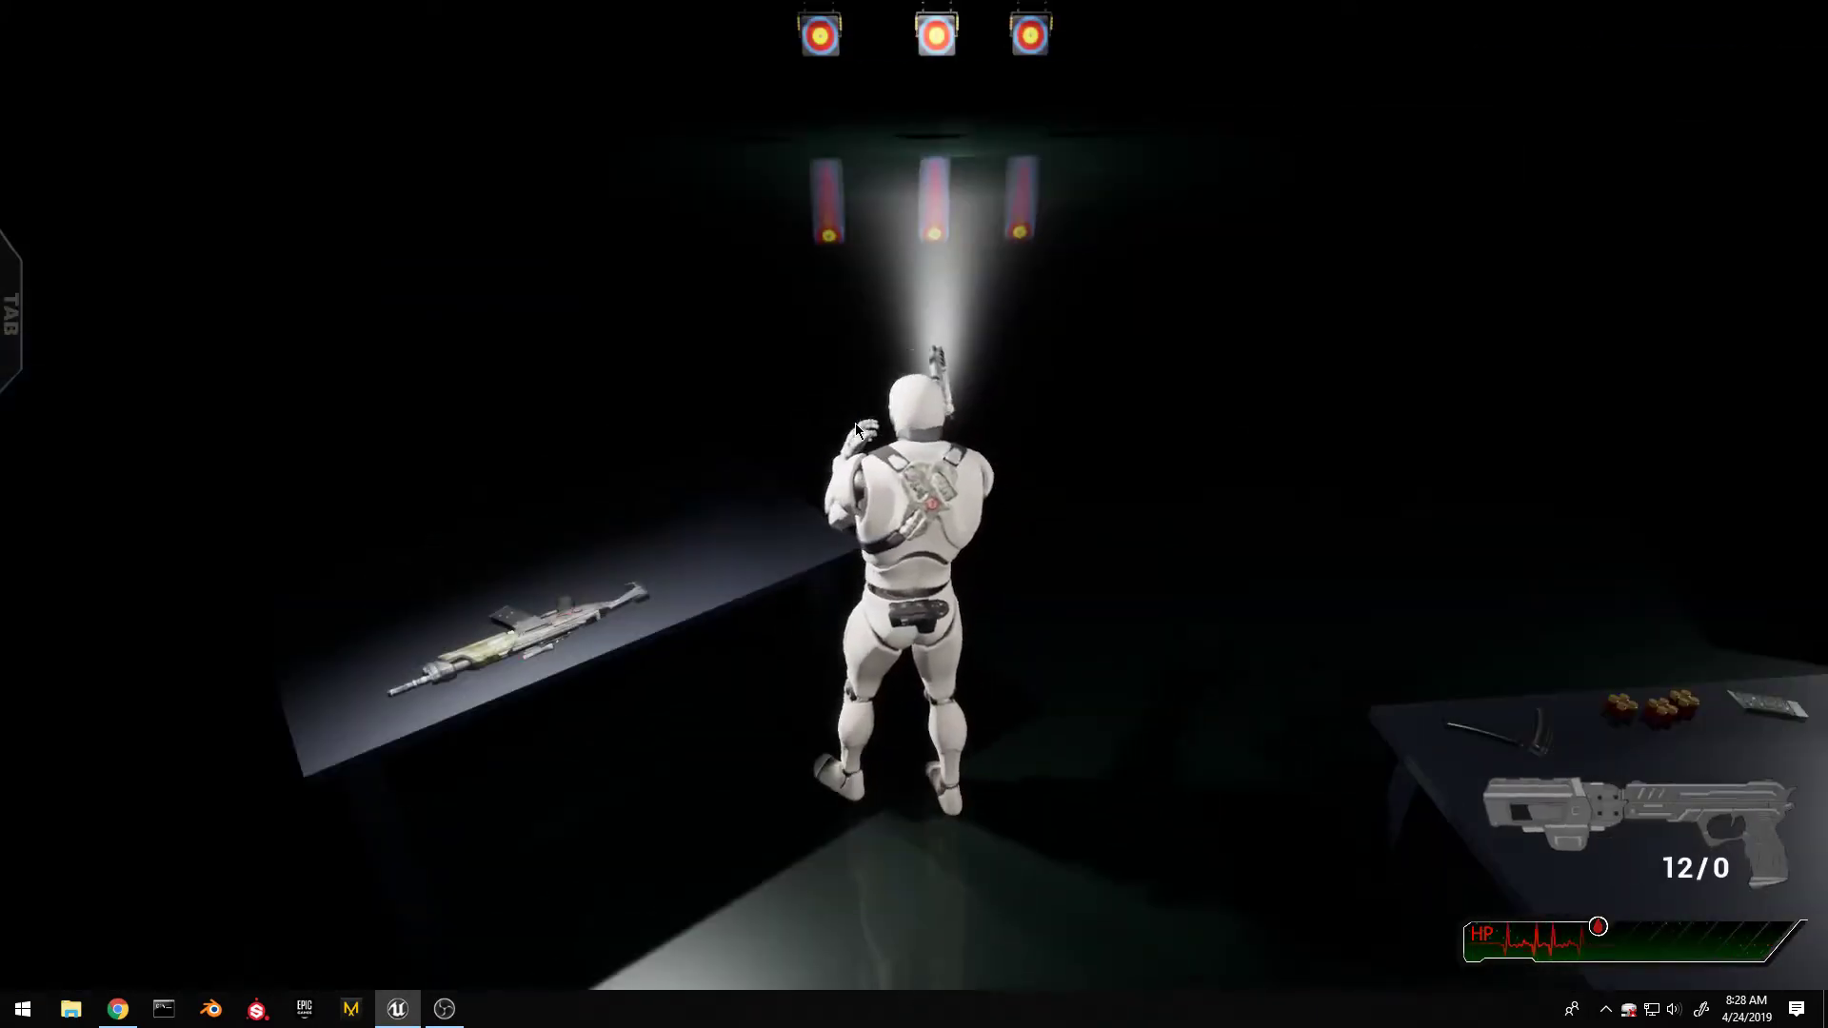
Aim the handgun at the hanging targets and fire several shots.
{"action": "key", "text": "s"}
{"action": "key", "text": "w"}
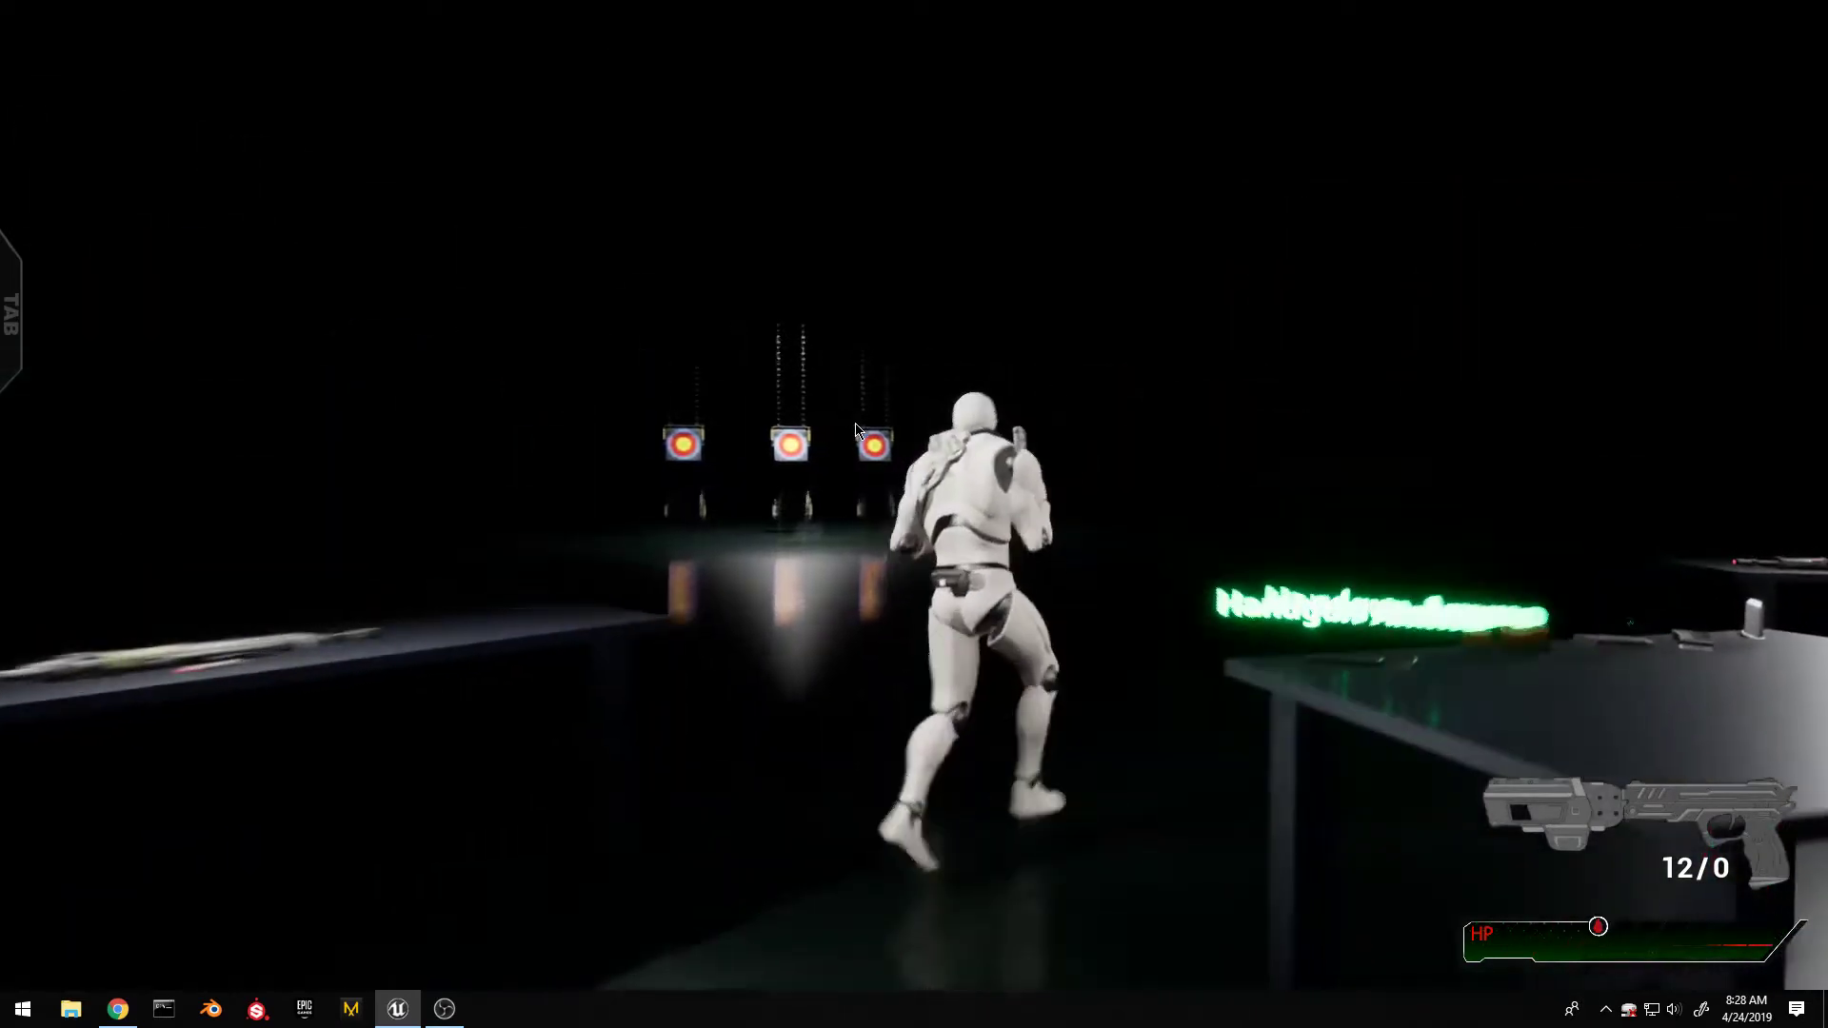
{"action": "right_click", "coordinate": [855, 430]}
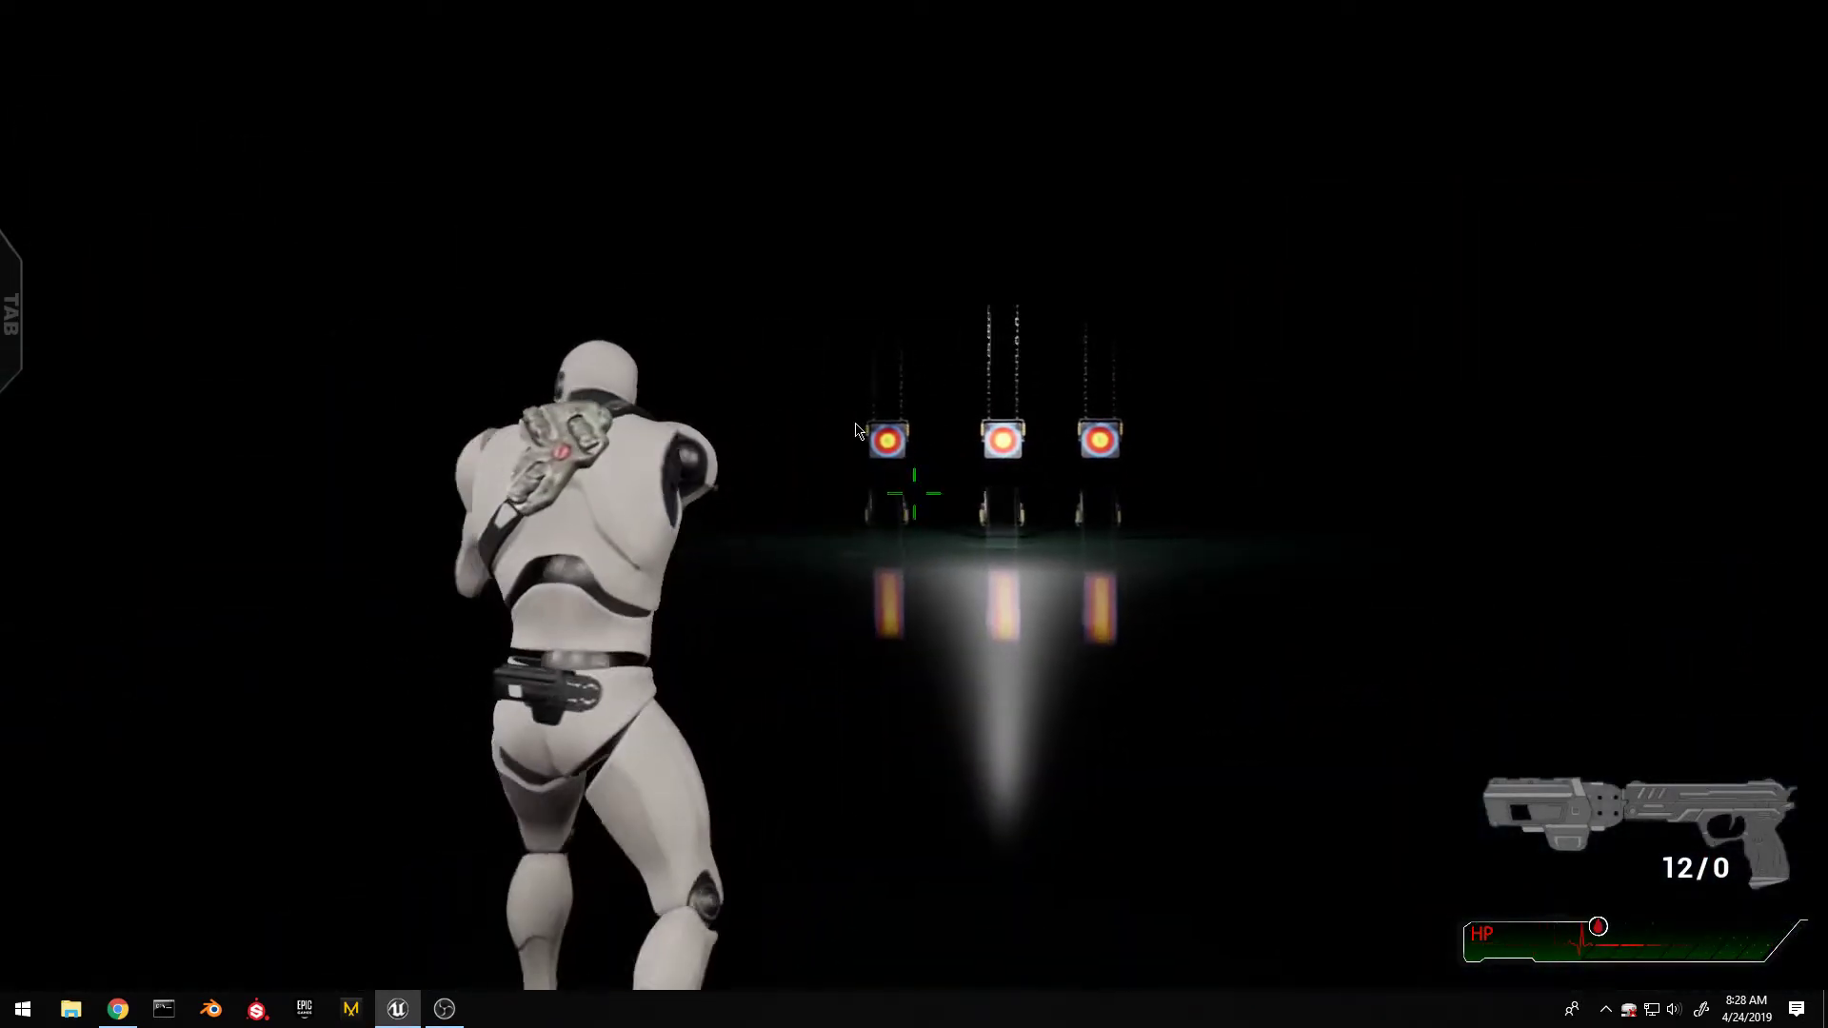
{"action": "key", "text": "w"}
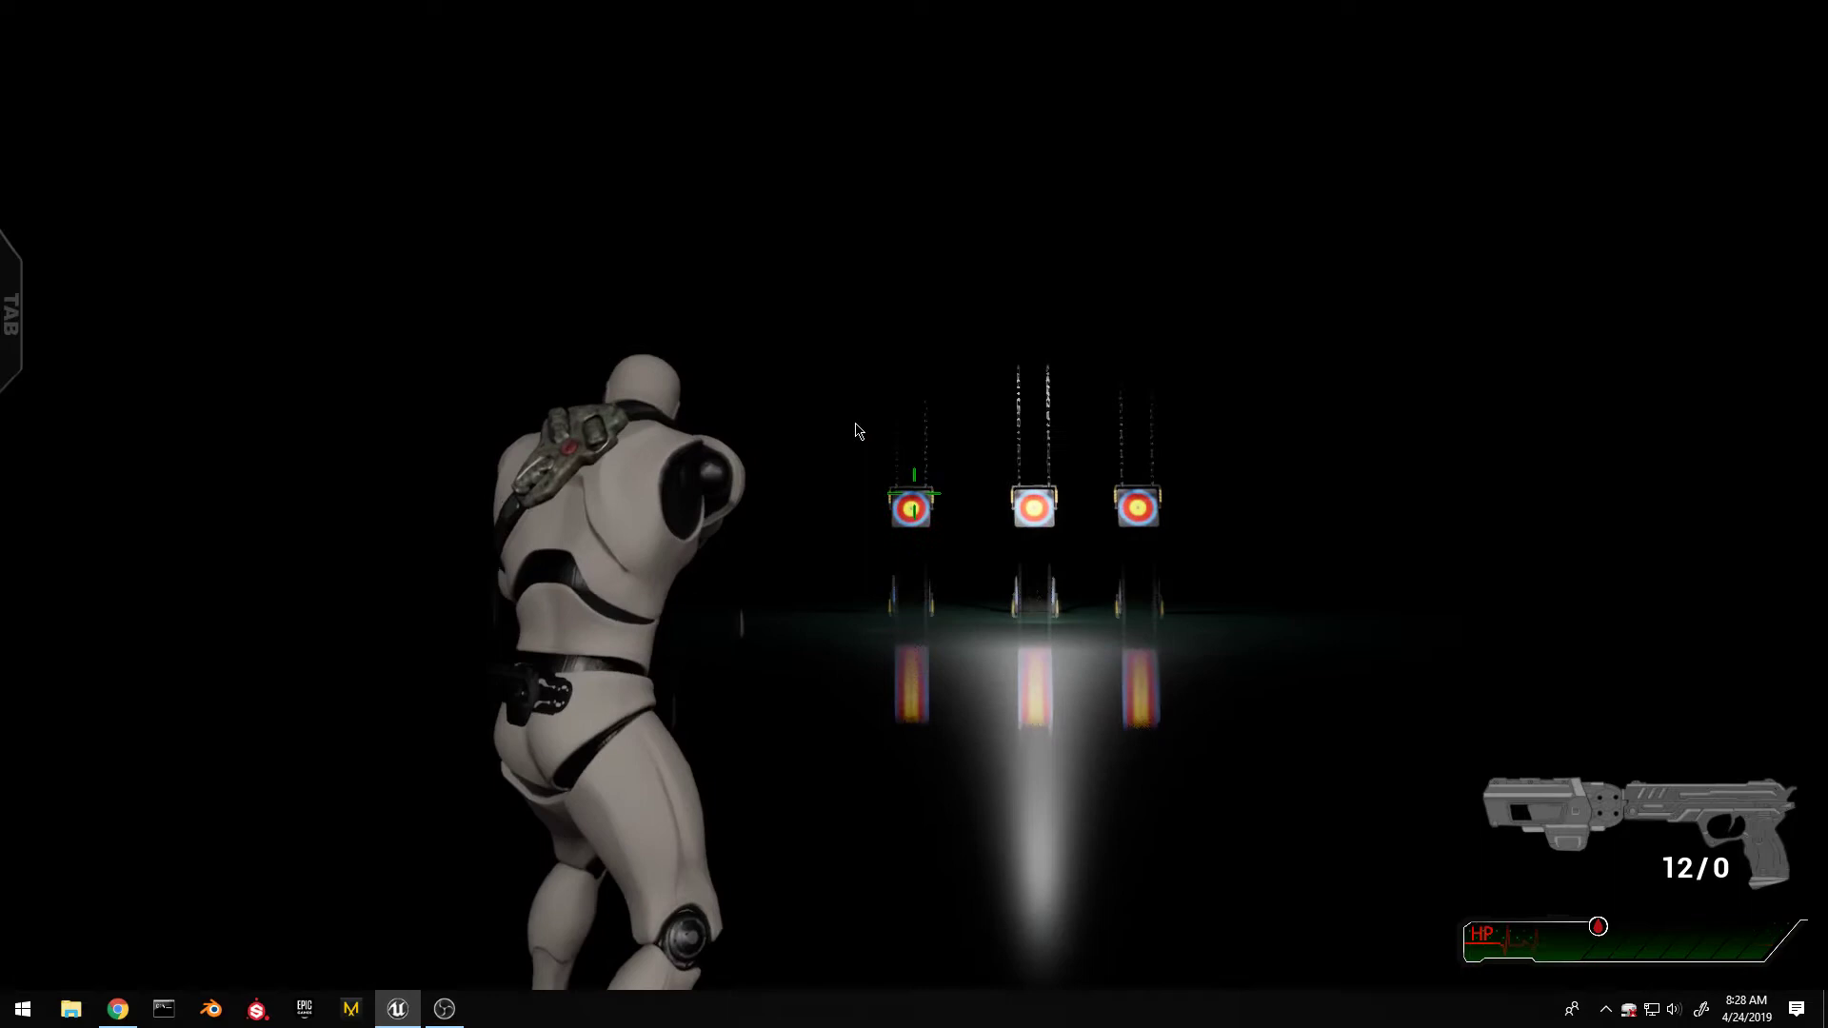
{"action": "key", "text": "w"}
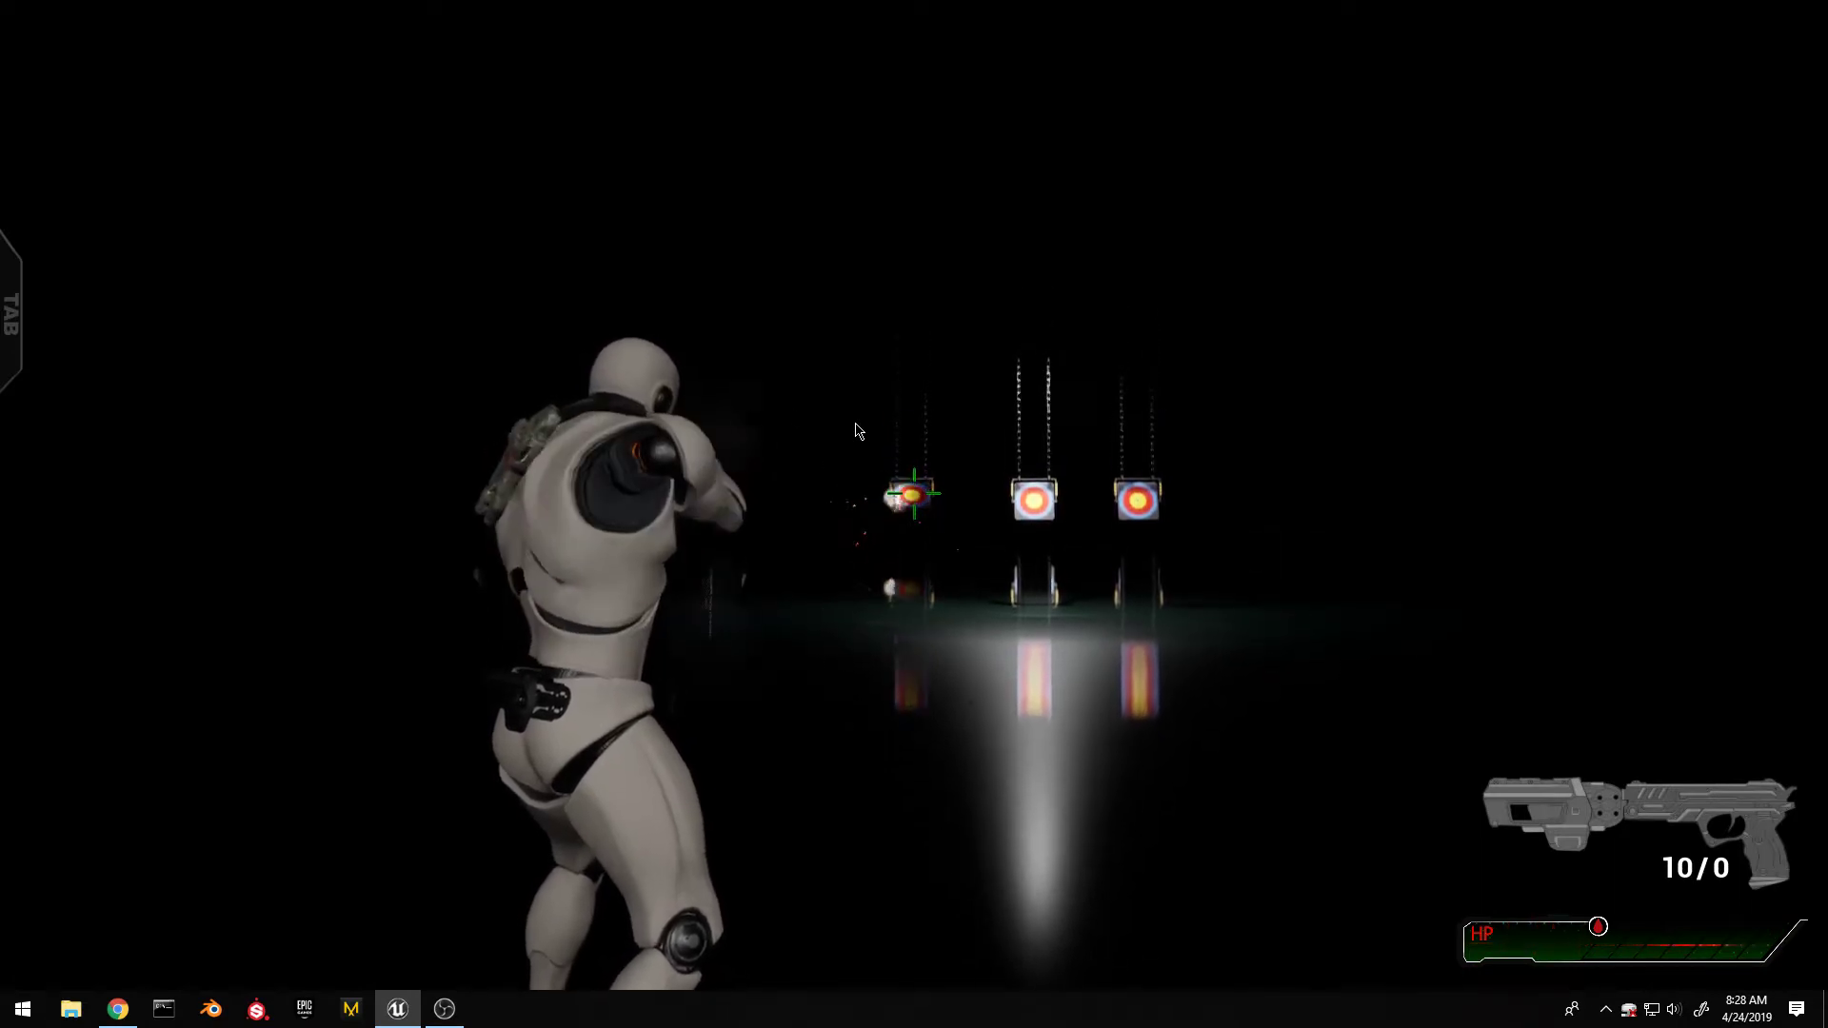
{"action": "left_click", "coordinate": [856, 431]}
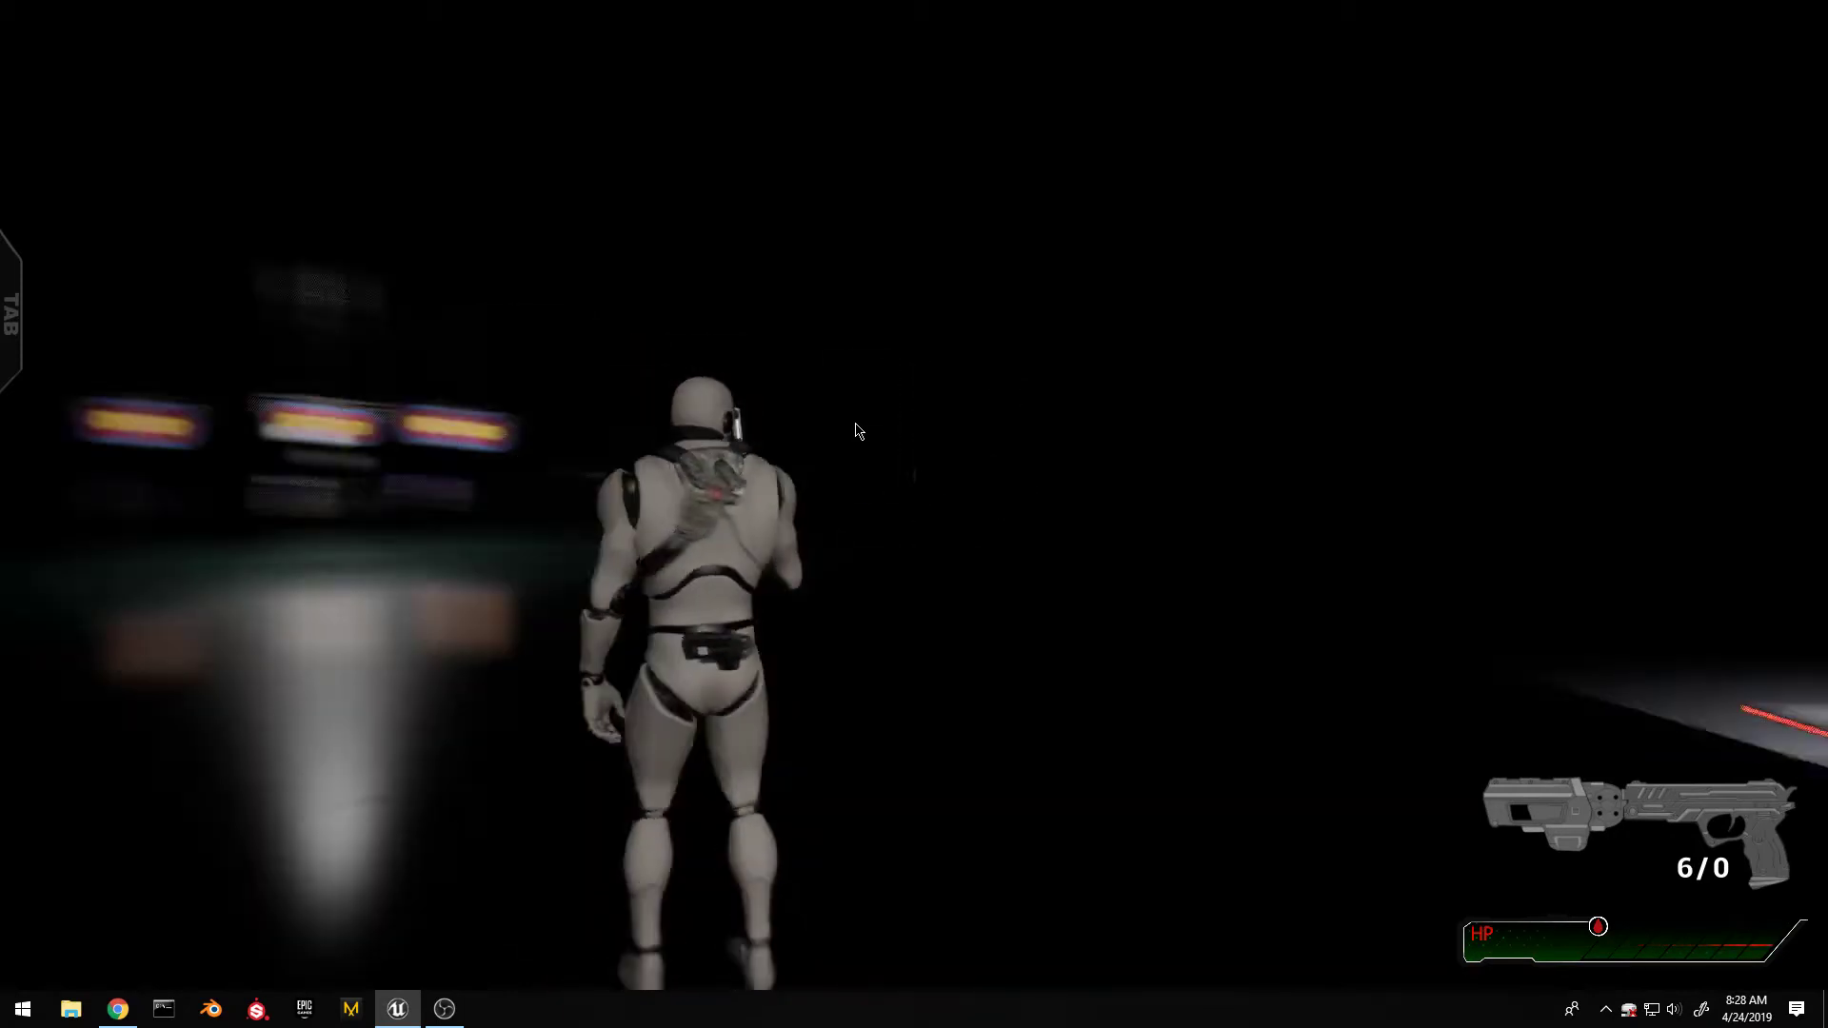
Collect the handgun ammo from the table beside the car and reload the handgun.
{"action": "key", "text": "w"}
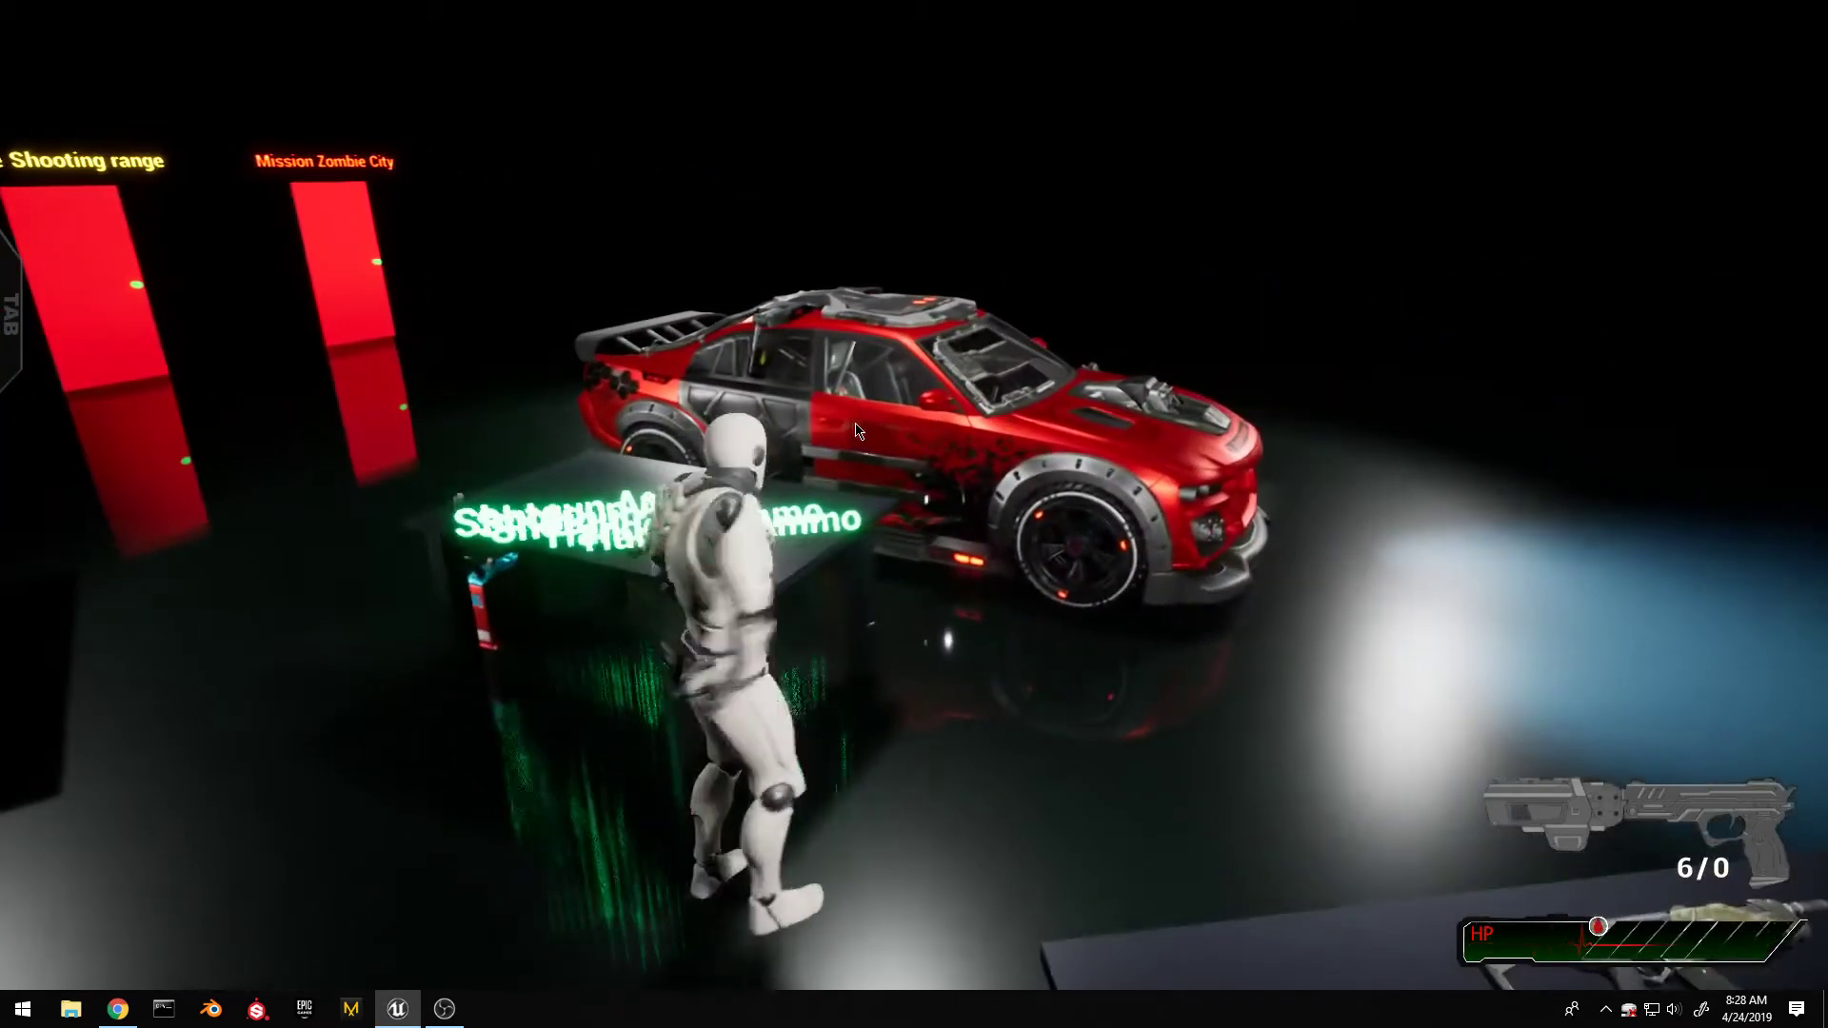
{"action": "key", "text": "e"}
{"action": "key", "text": "e"}
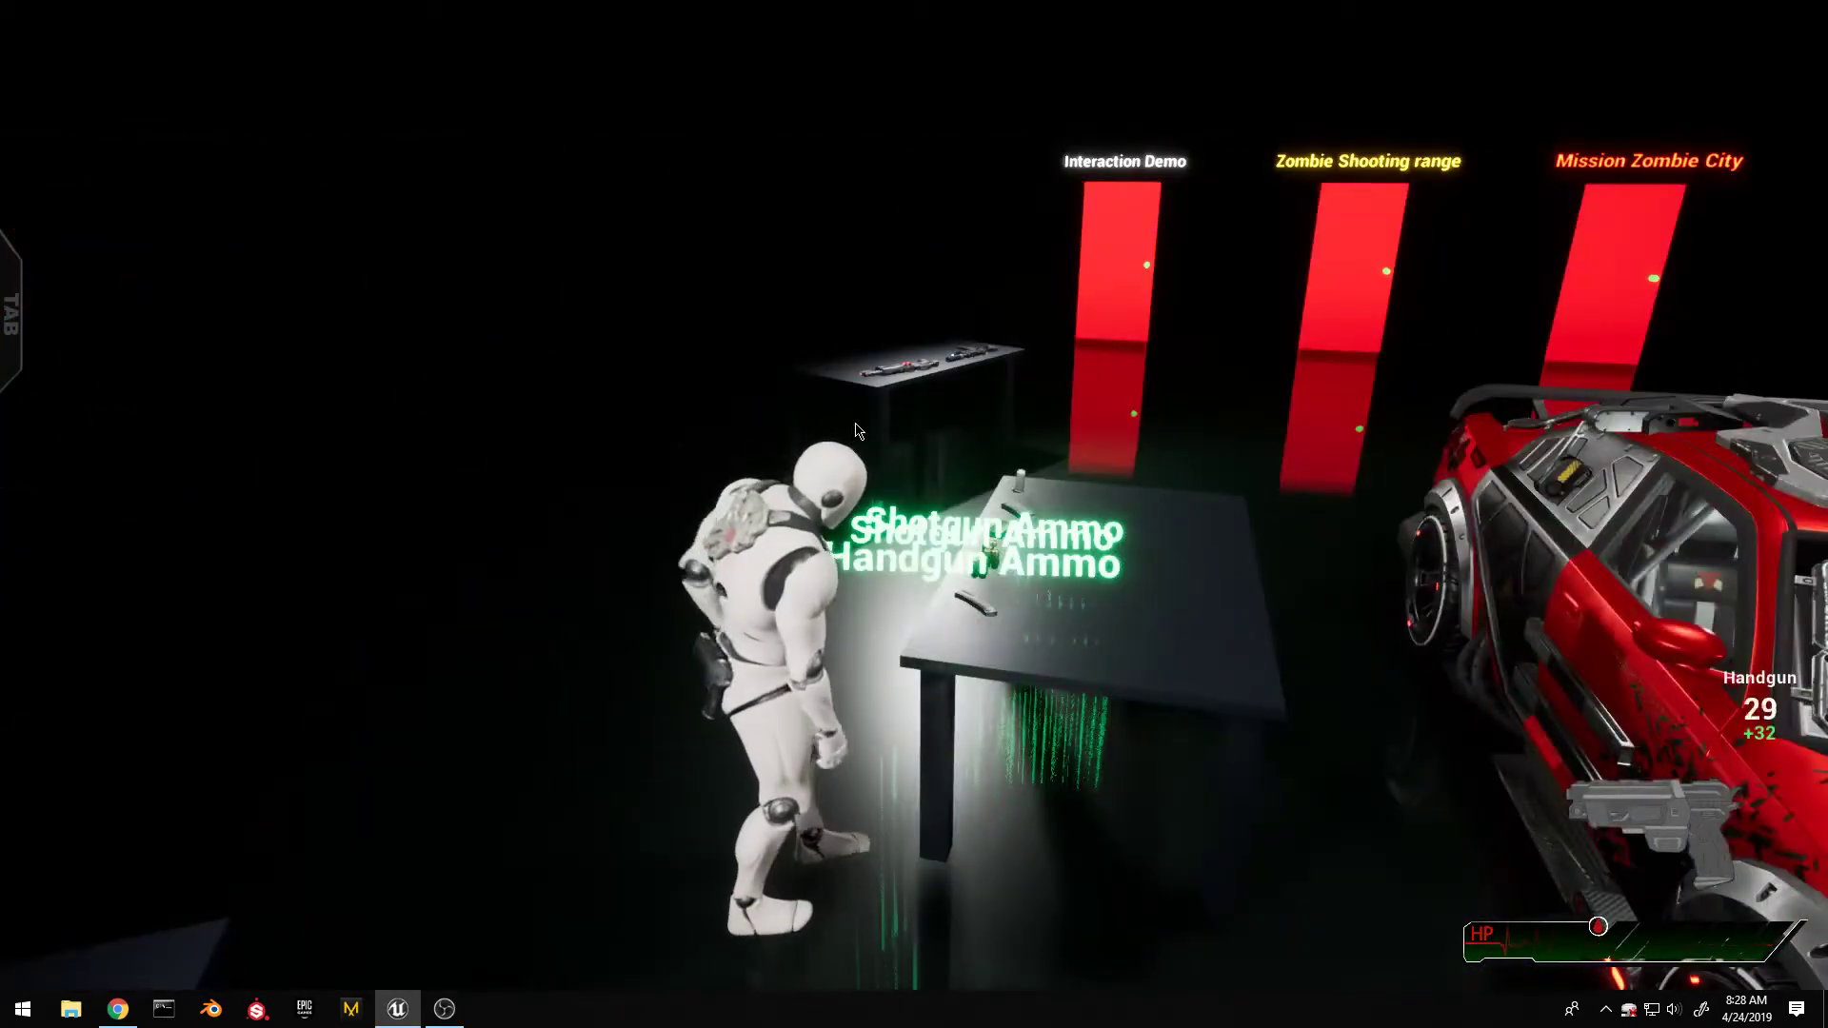
{"action": "key", "text": "w"}
{"action": "key", "text": "w"}
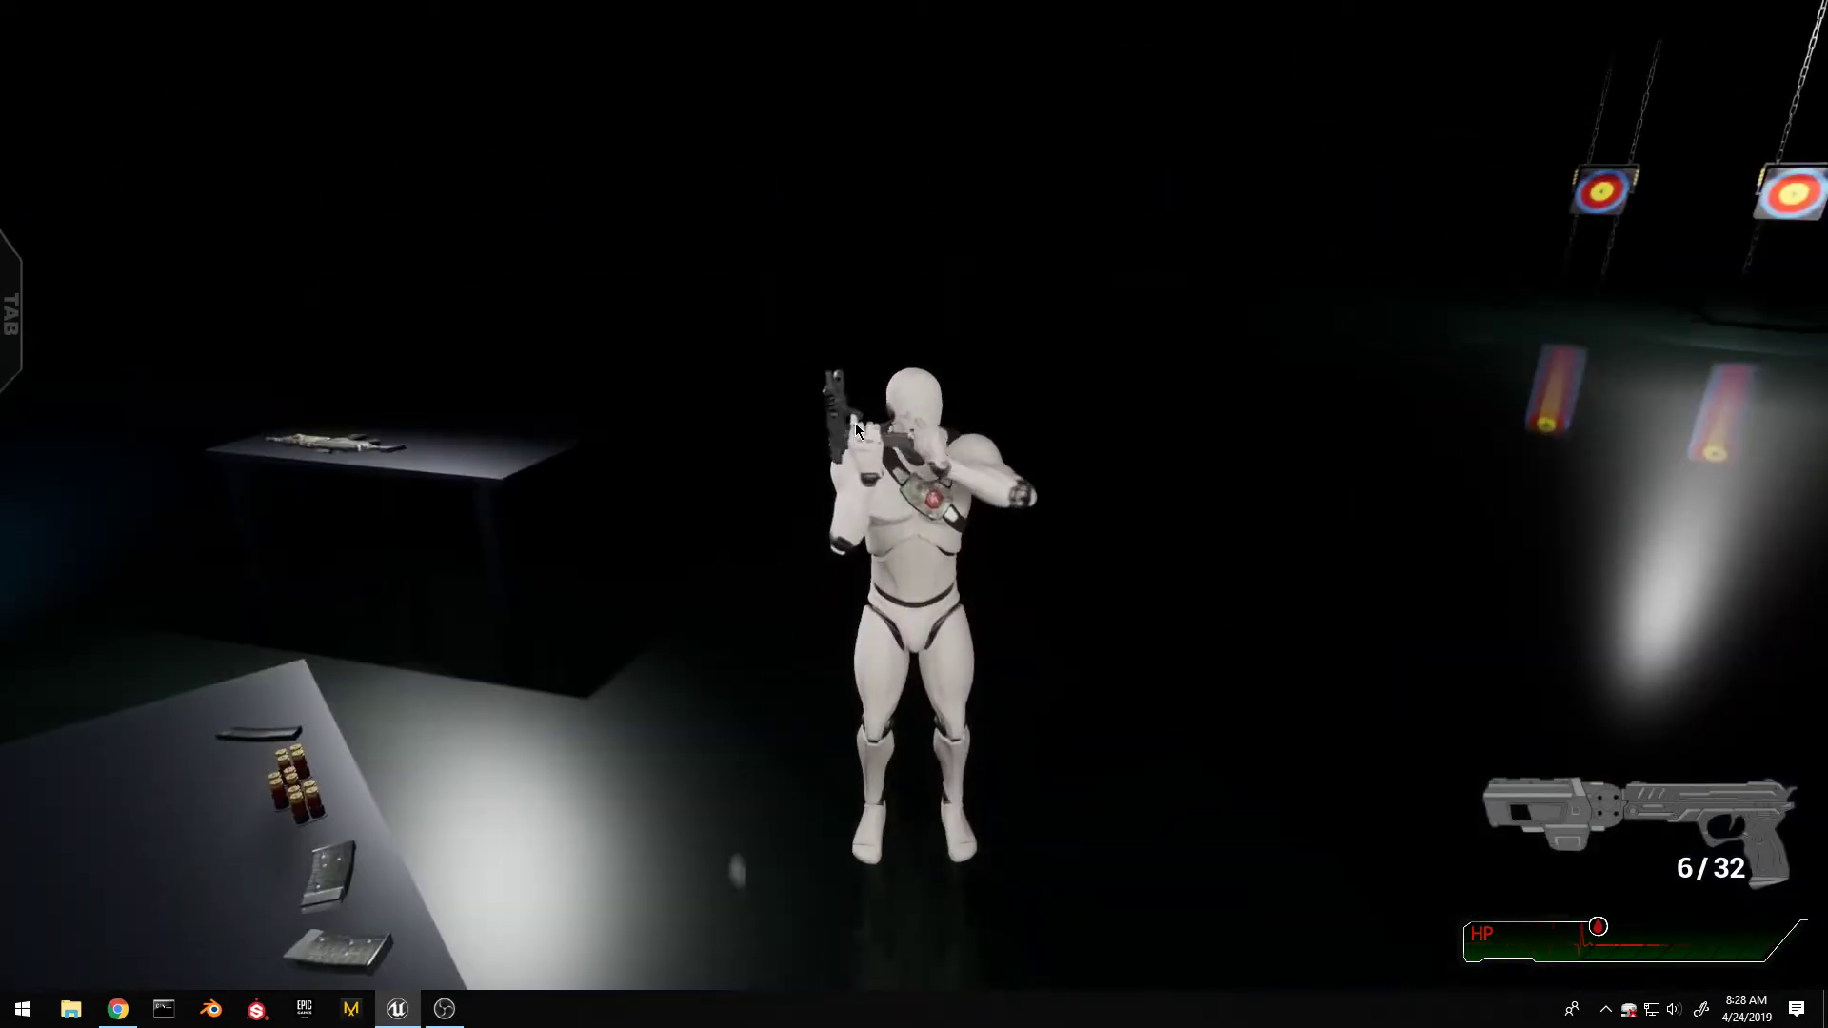
Return to the weapon table, holster the handgun and pick up the assault rifle.
{"action": "key", "text": "w"}
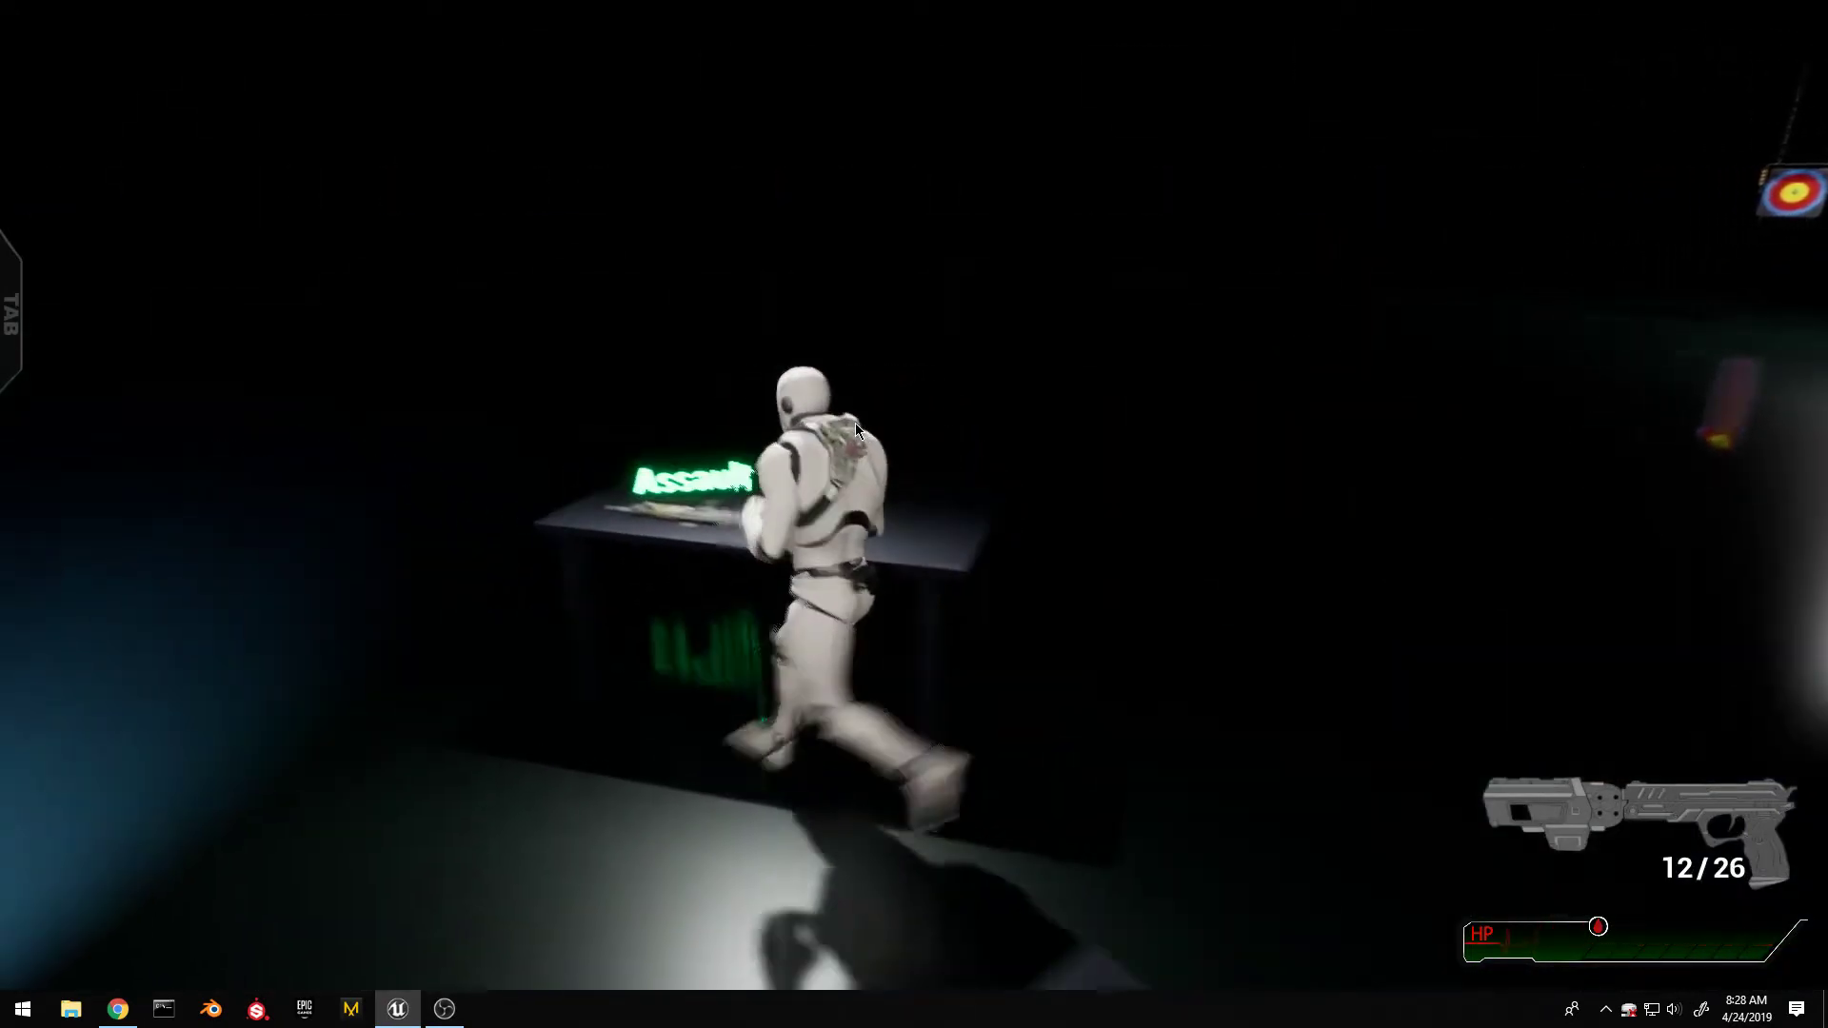
{"action": "key", "text": "1"}
{"action": "key", "text": "e"}
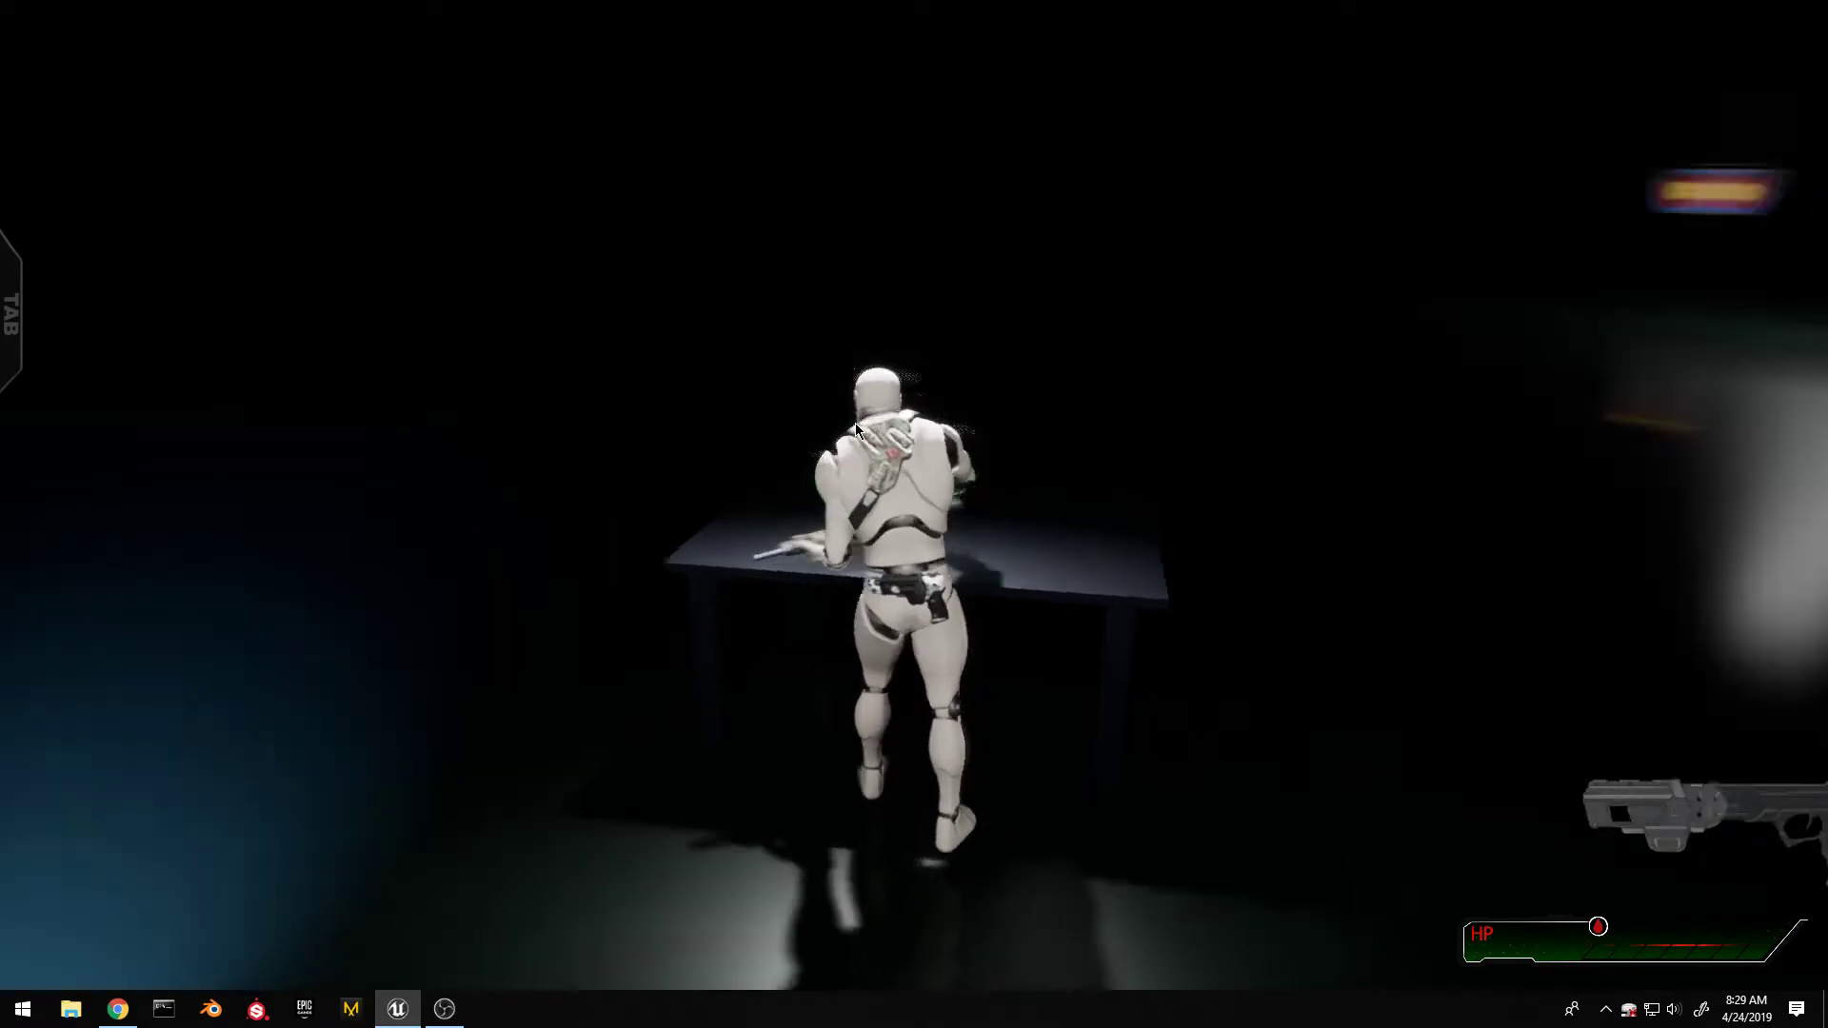
{"action": "key", "text": "w"}
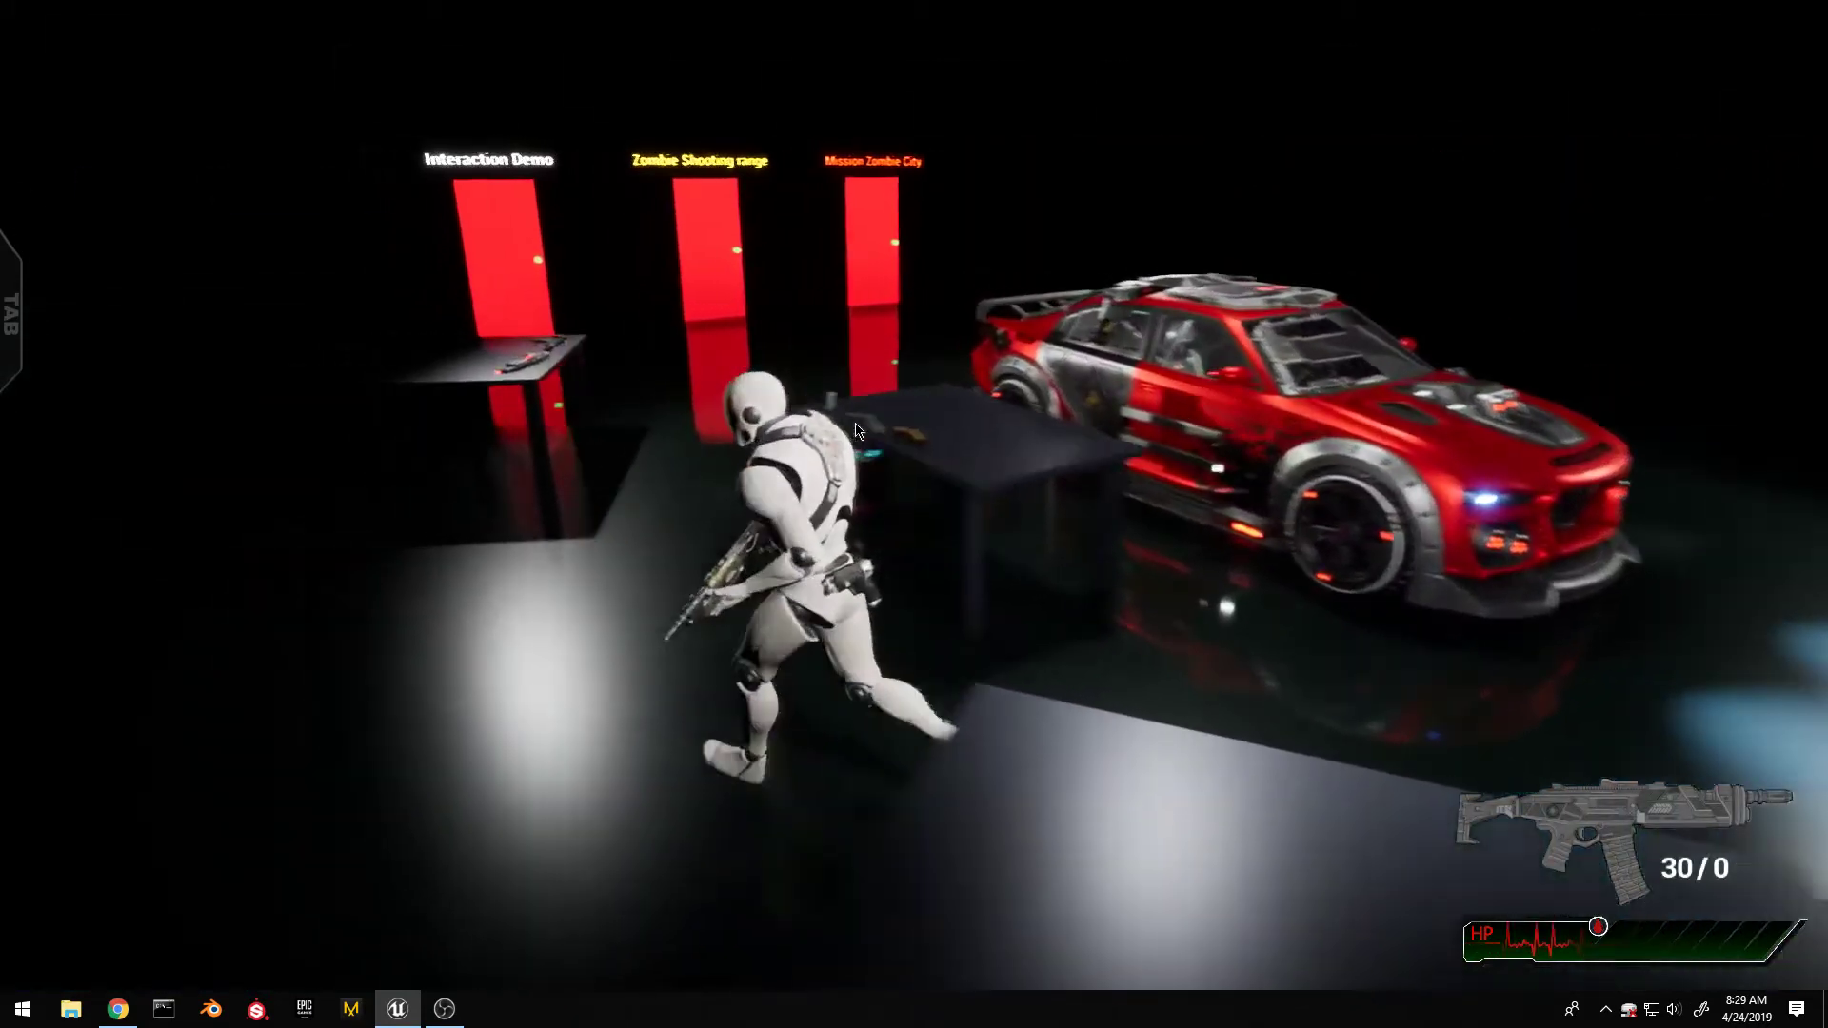
Holster the assault rifle and collect shotgun and assault rifle ammo from the table beside the car.
{"action": "key", "text": "1"}
{"action": "key", "text": "s"}
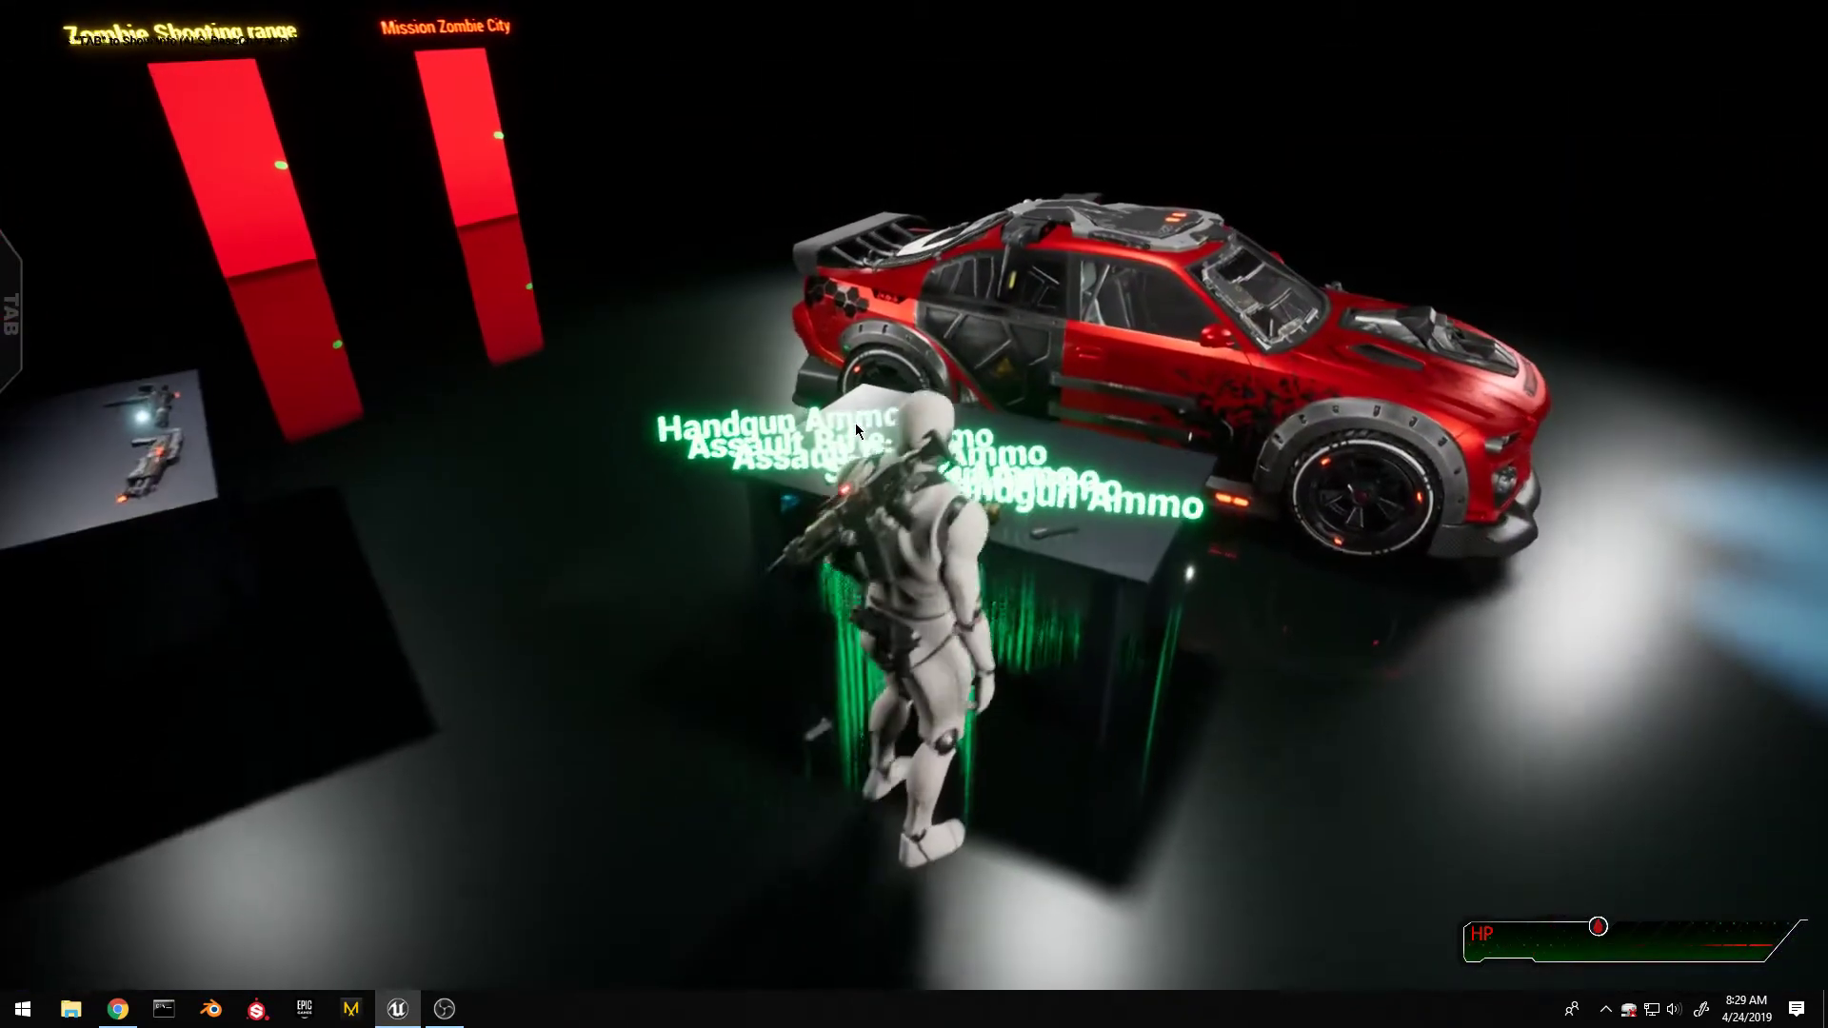
{"action": "key", "text": "e"}
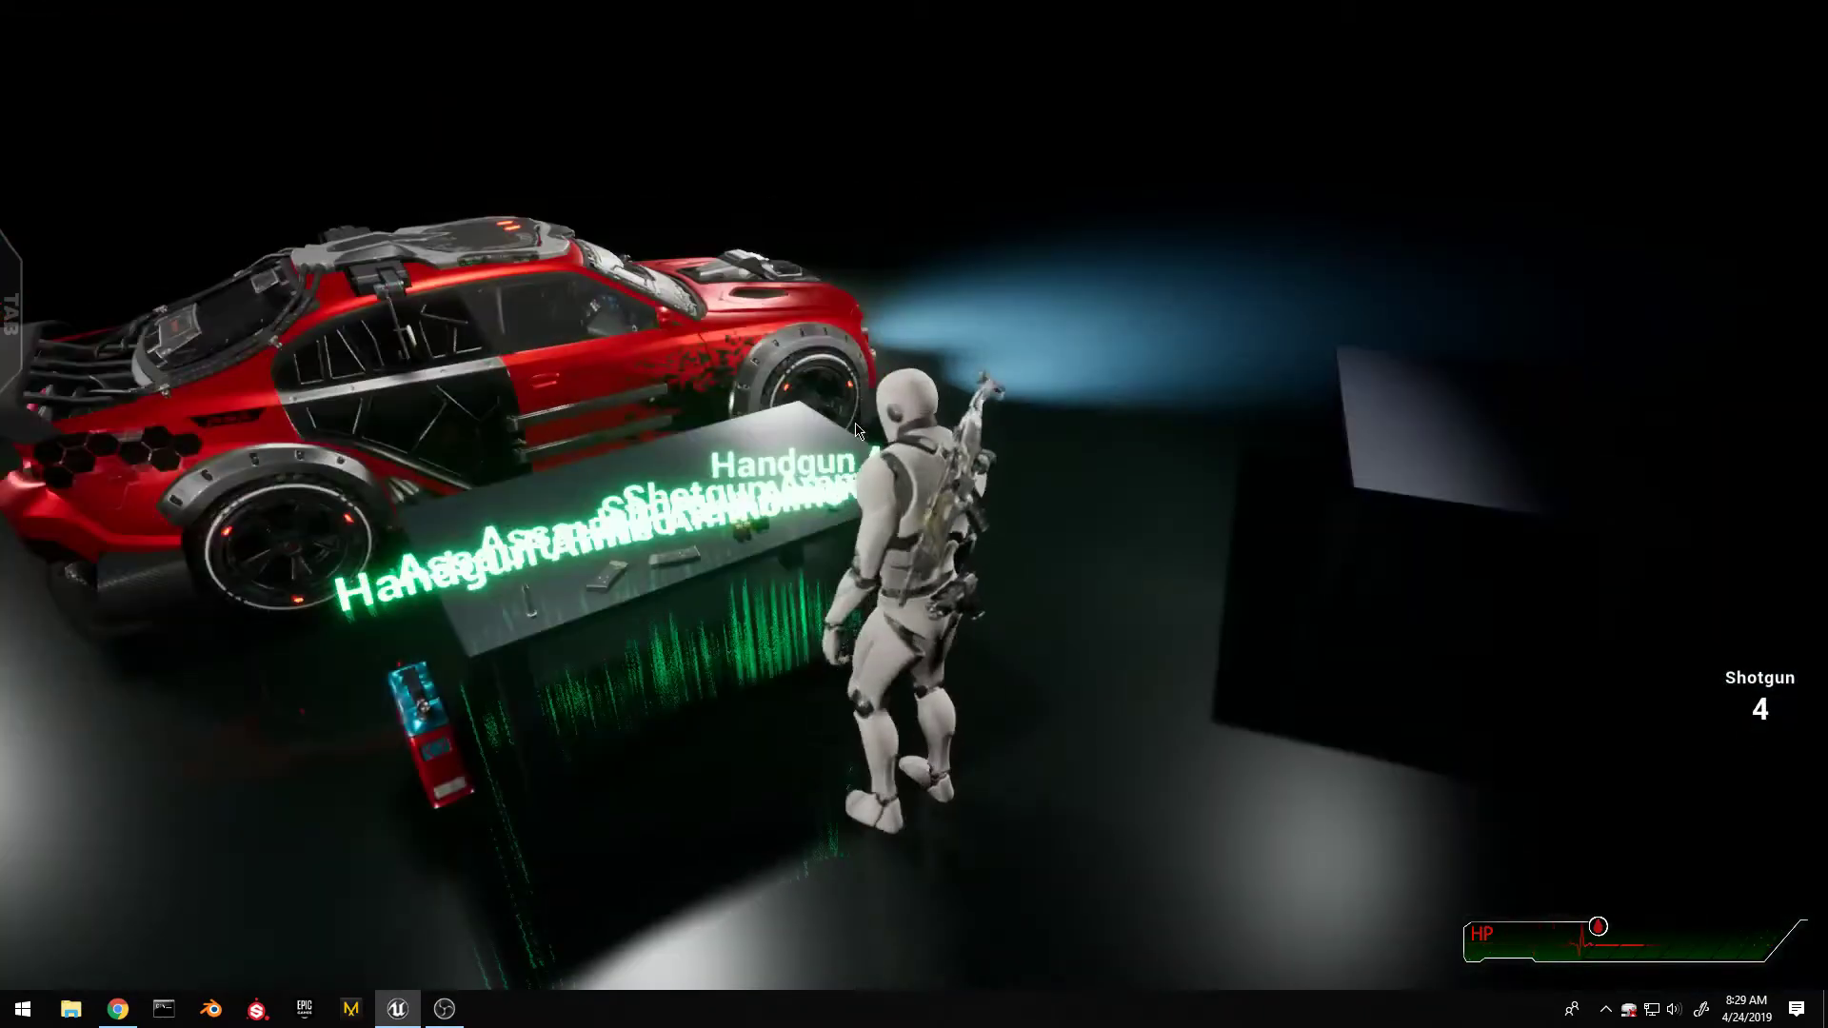
{"action": "key", "text": "a"}
{"action": "key", "text": "d"}
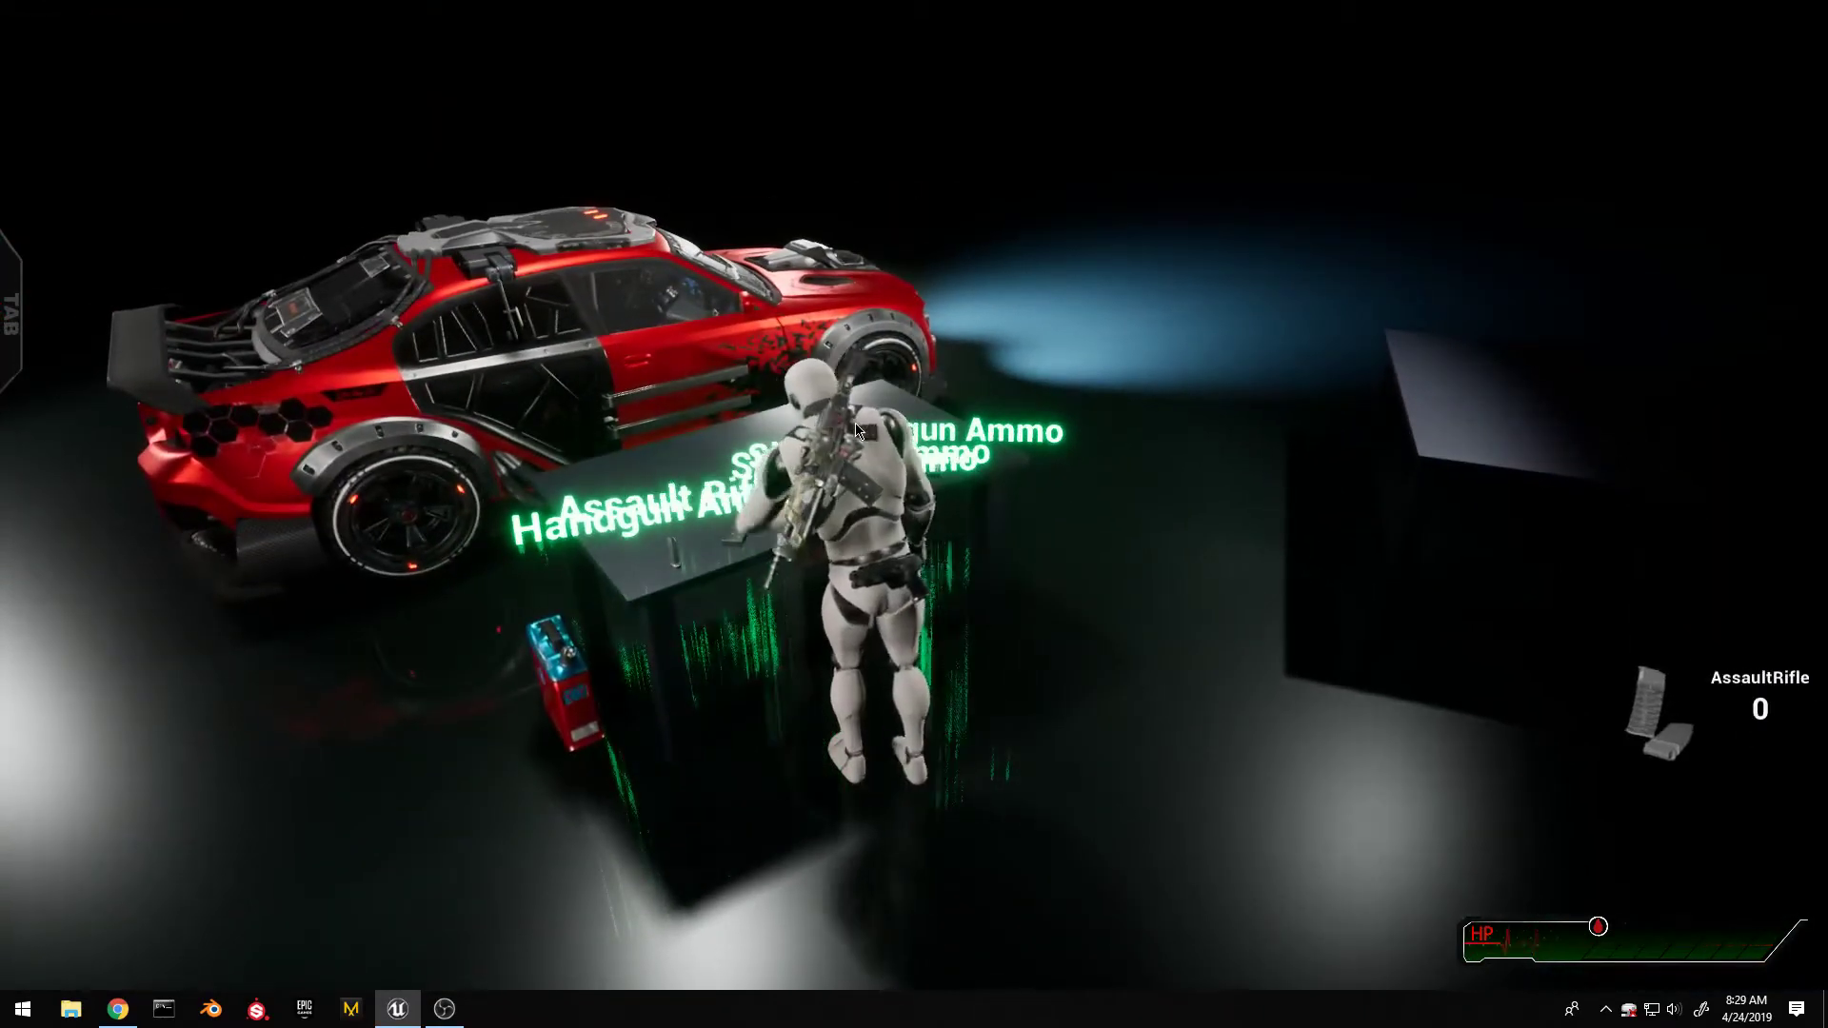
{"action": "key", "text": "e"}
Draw and fire the assault rifle at the shooting targets, and reload it.
{"action": "key", "text": "w"}
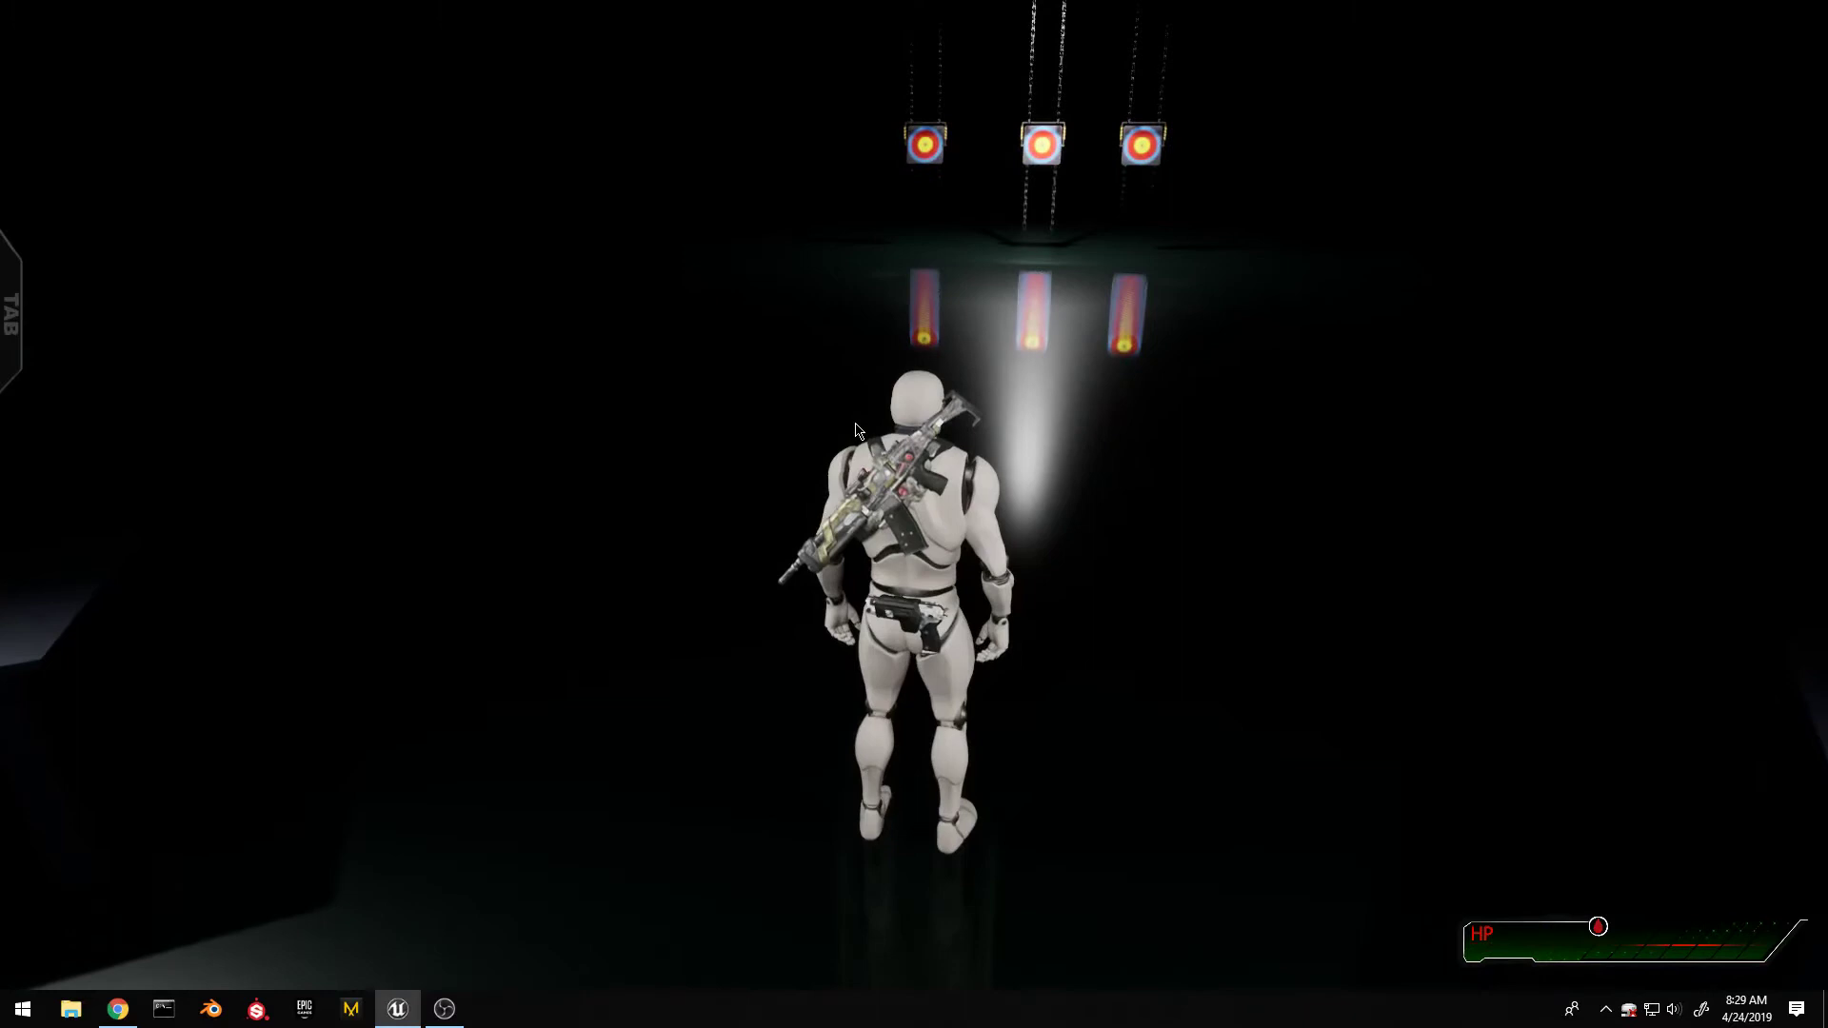
{"action": "right_click", "coordinate": [859, 431]}
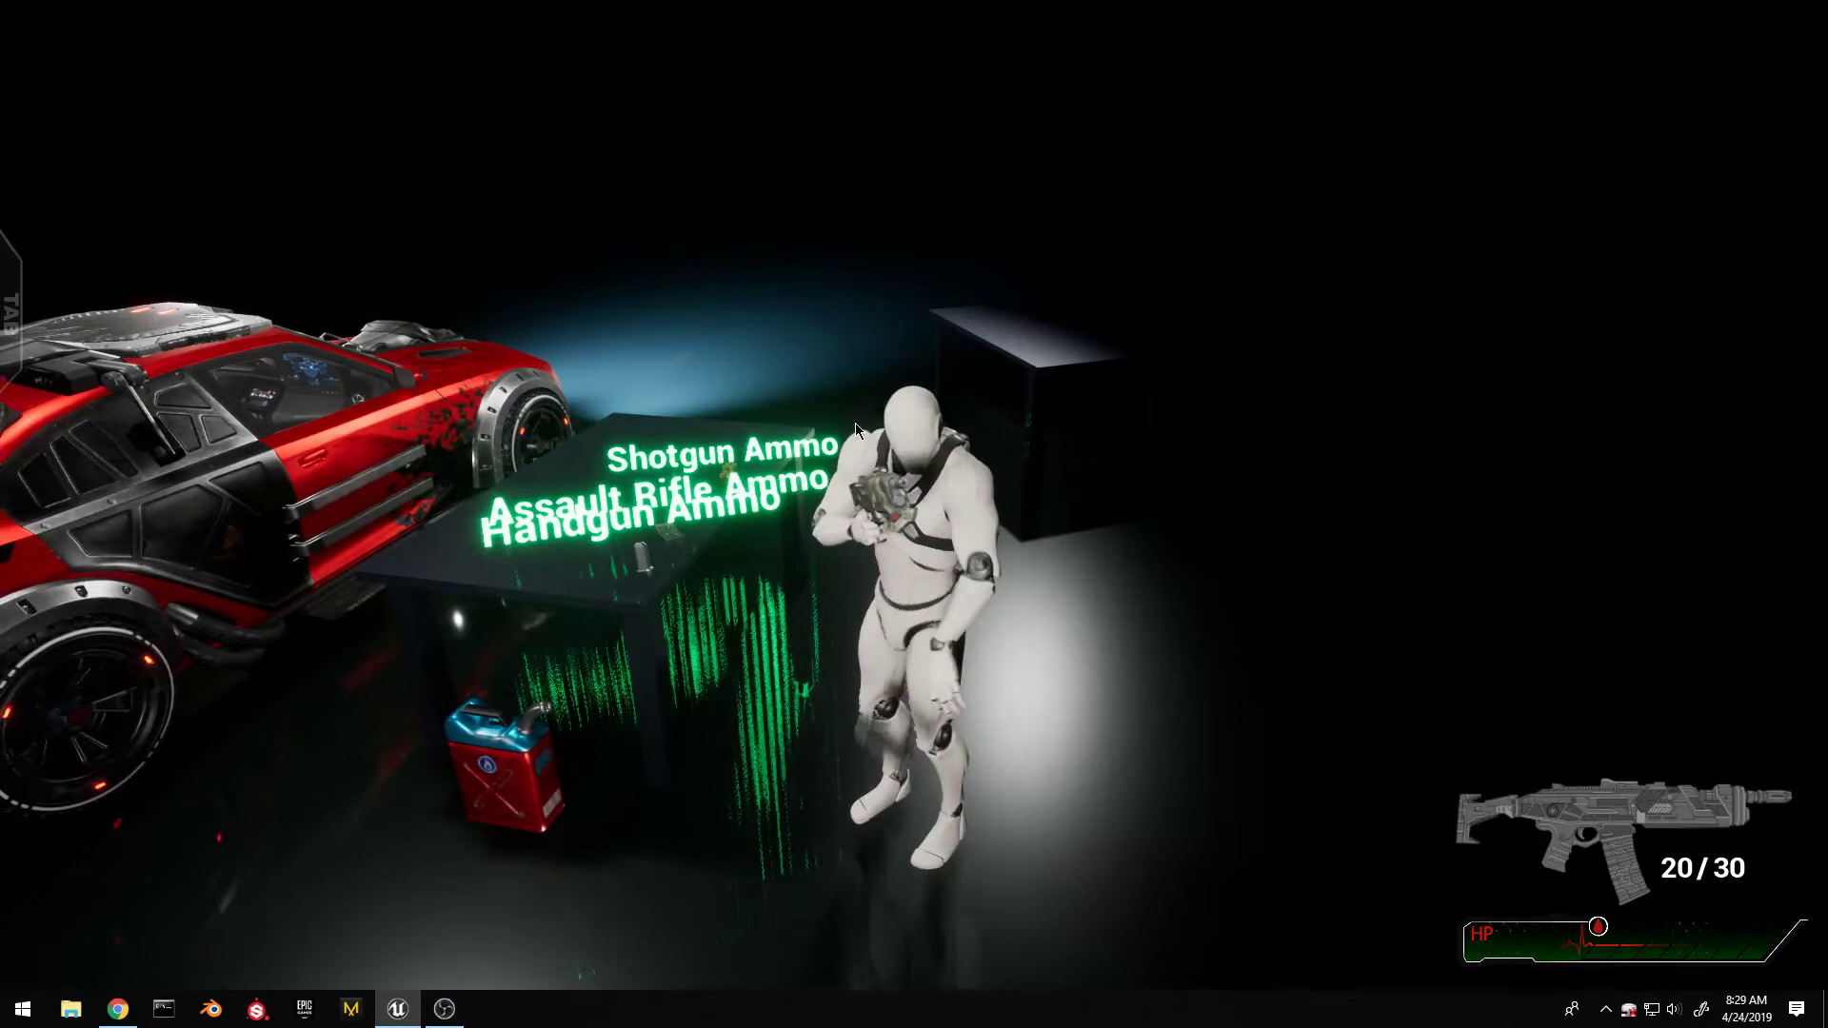
{"action": "key", "text": "r"}
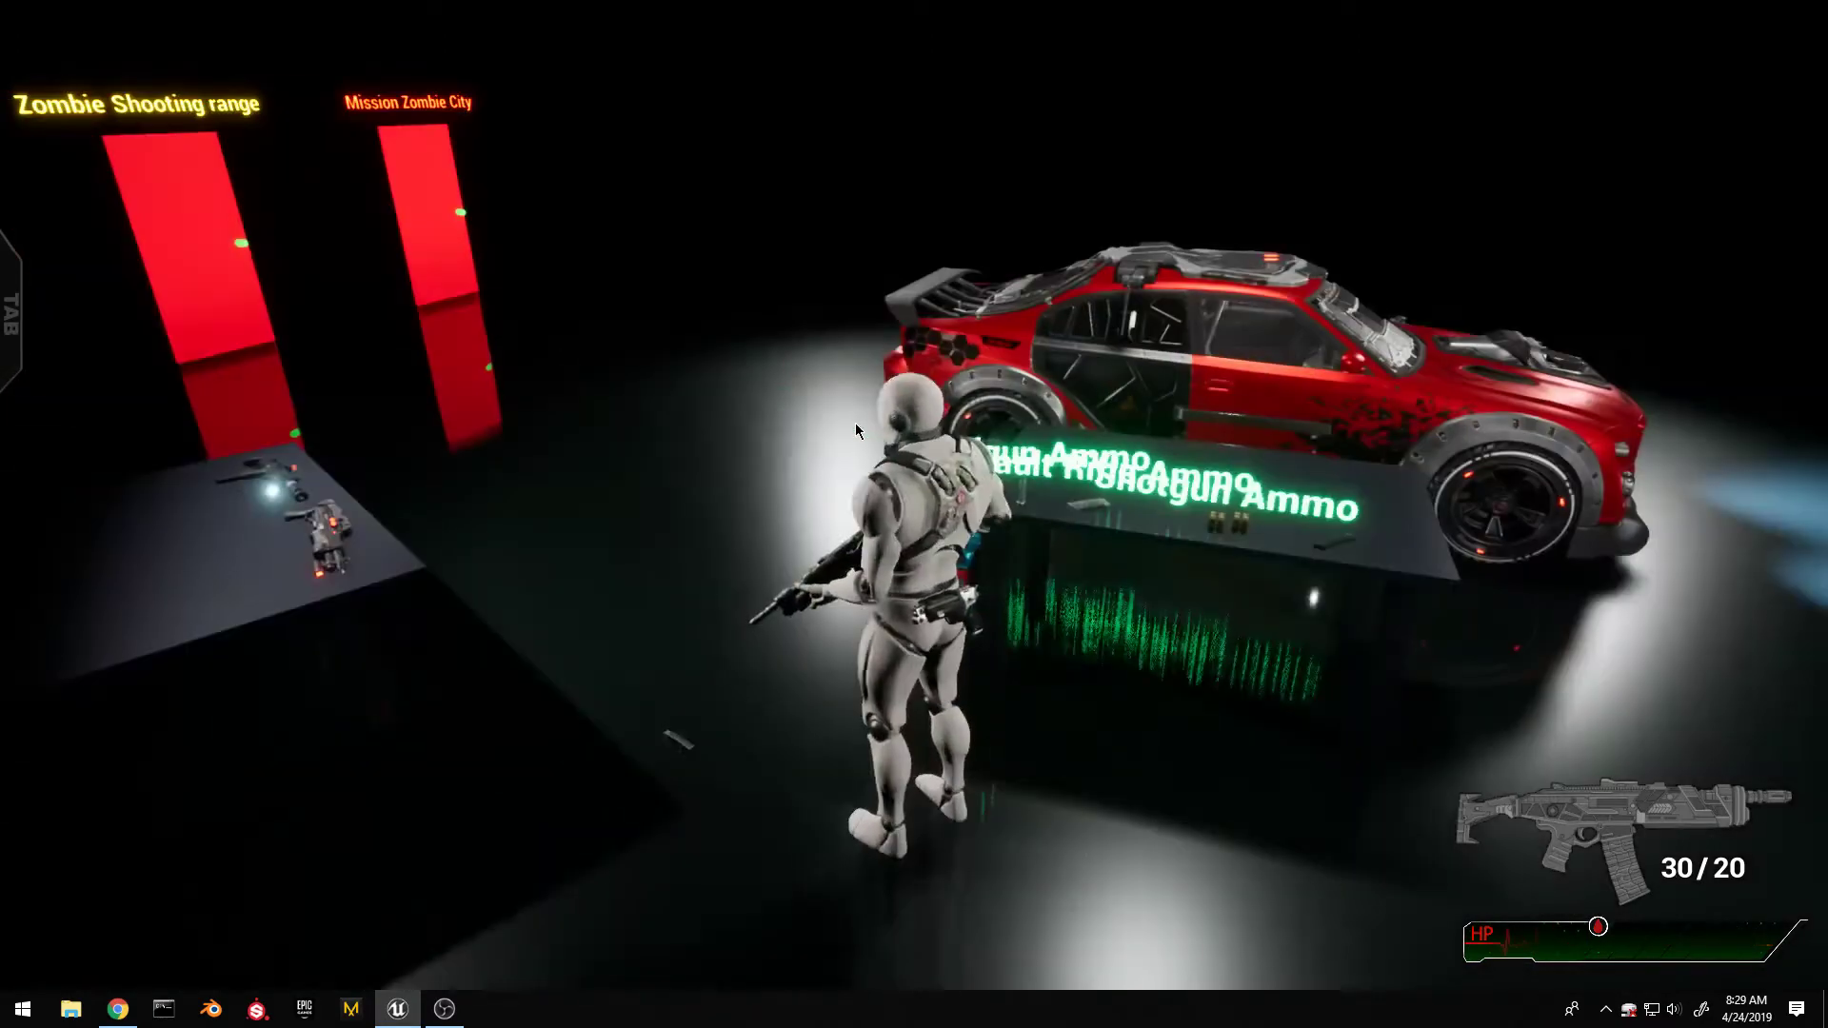
Holster the assault rifle, then run the character around the red car and get into it.
{"action": "key", "text": "w"}
{"action": "key", "text": "w"}
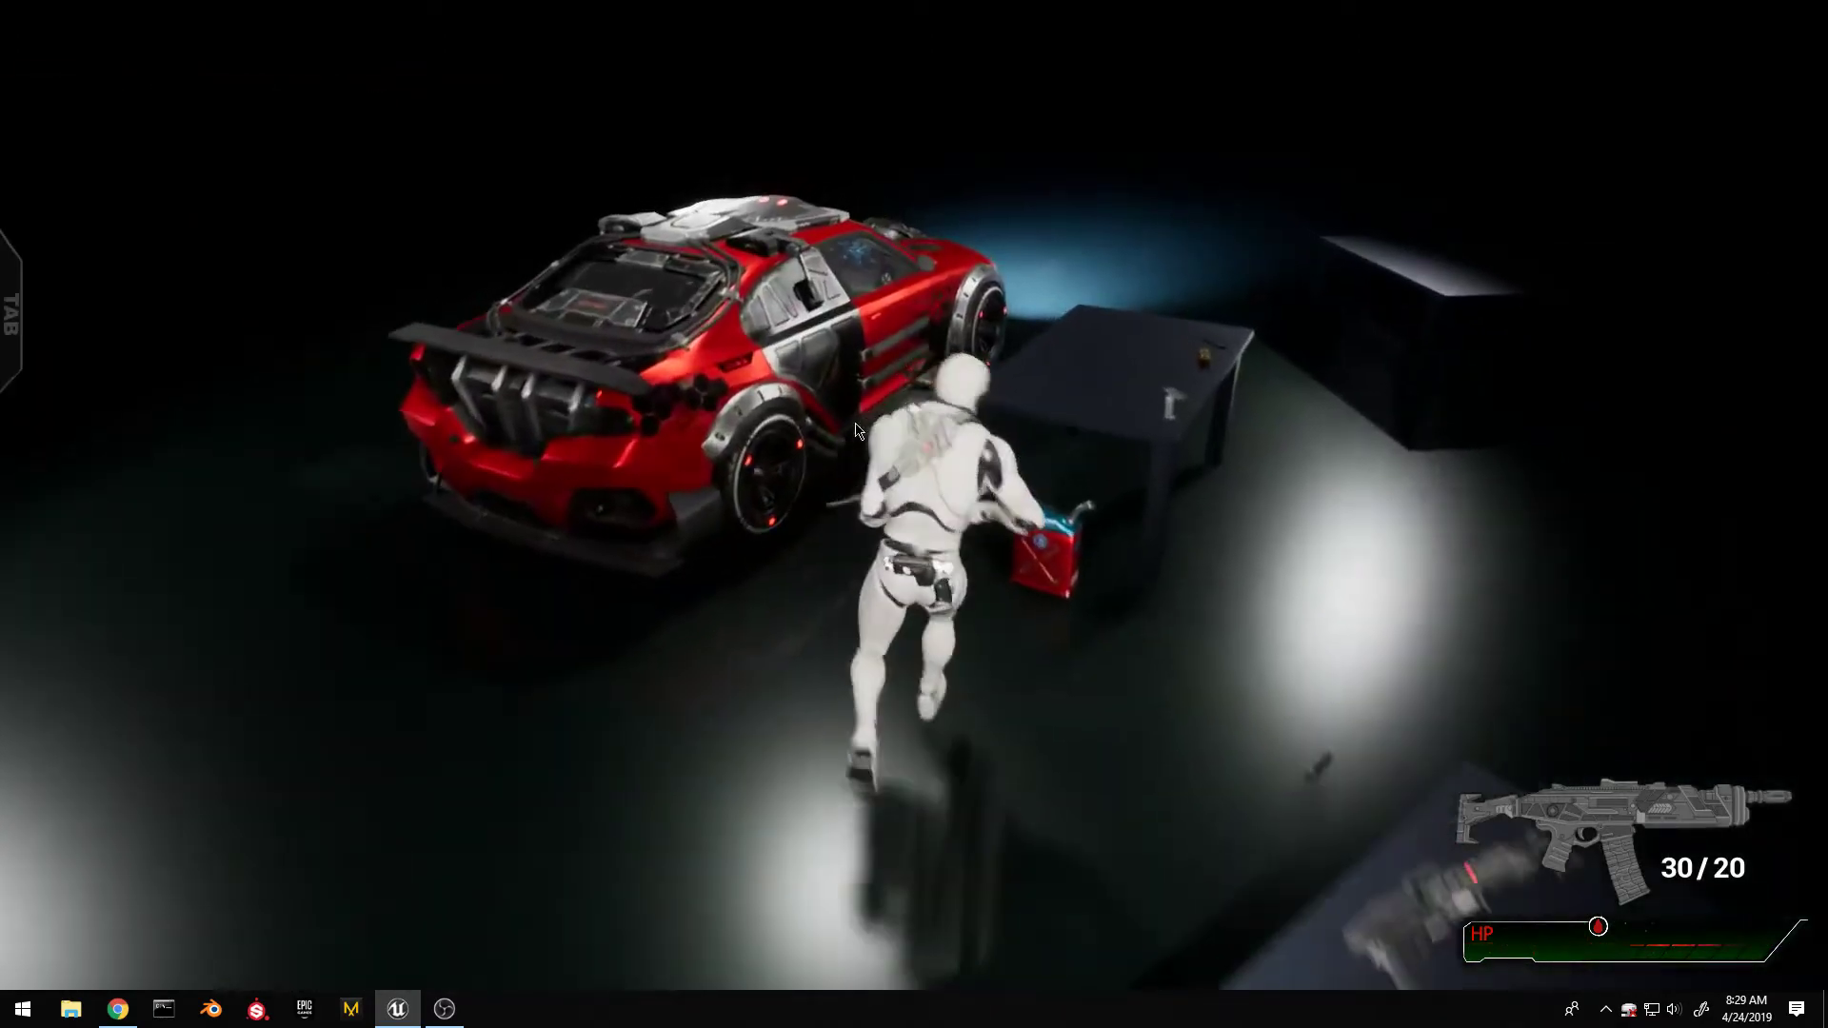
{"action": "key", "text": "e"}
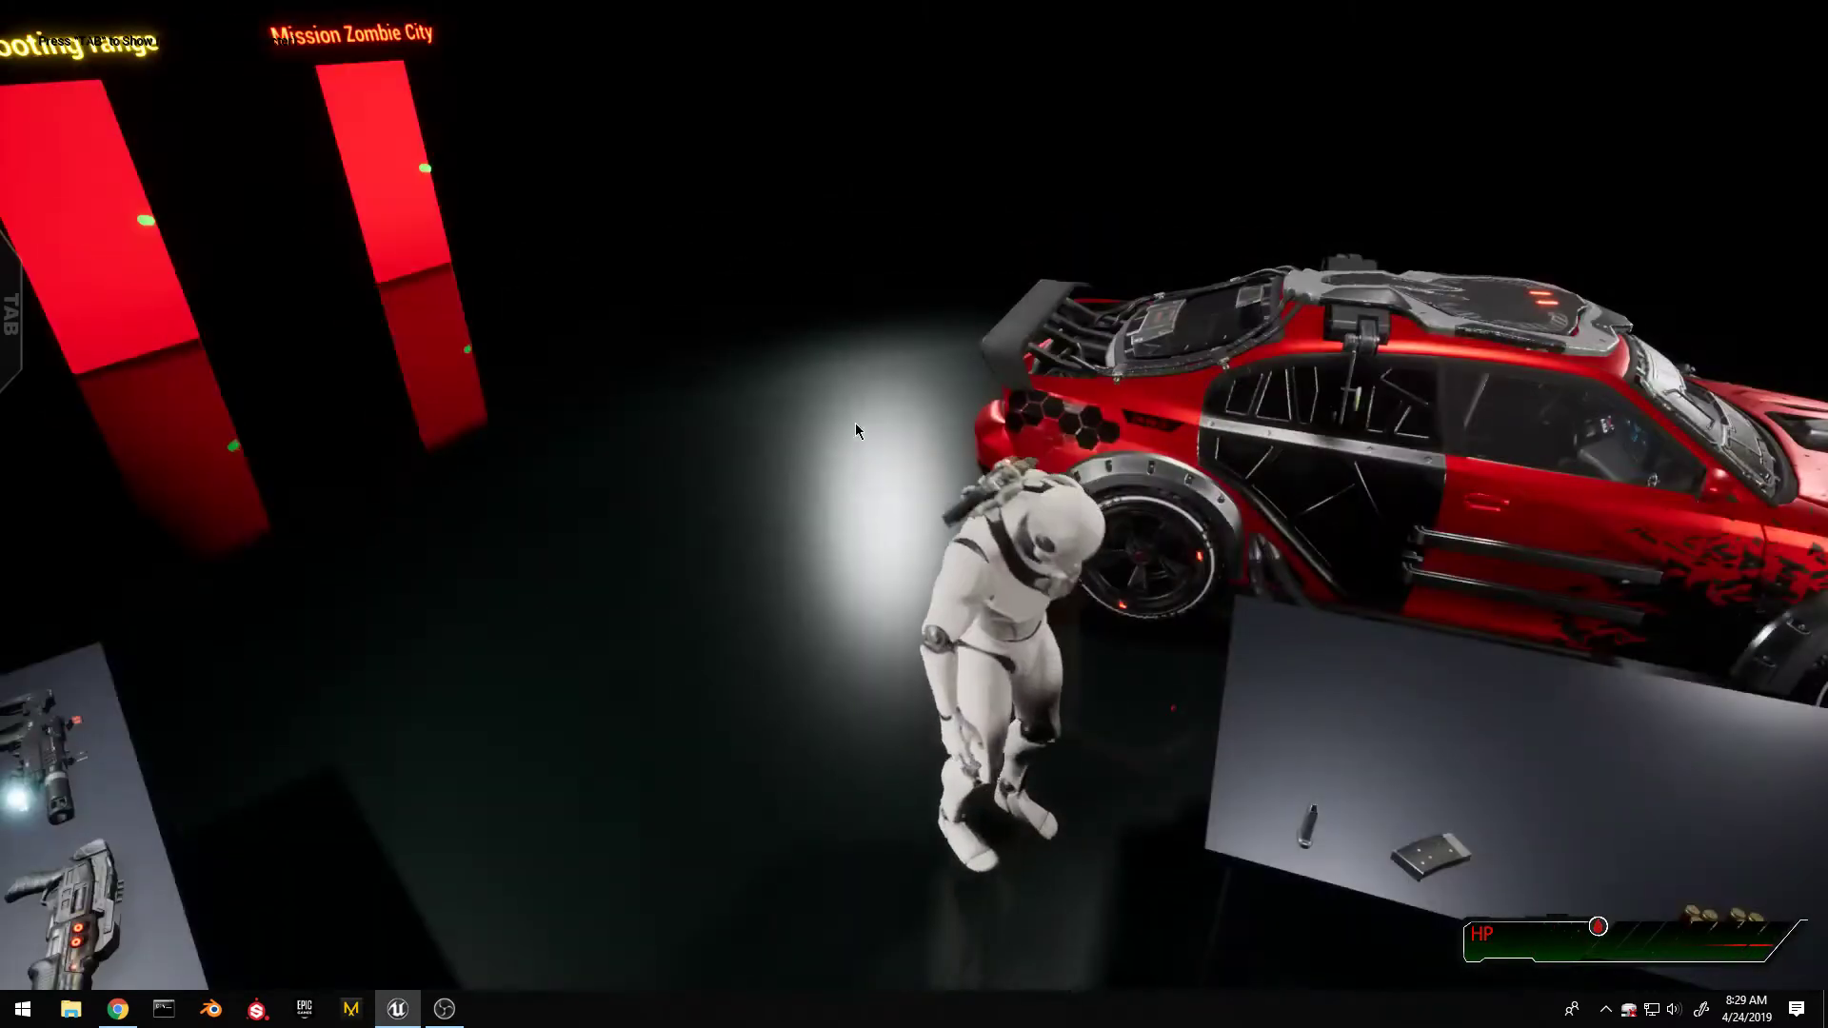
{"action": "key", "text": "w"}
{"action": "key", "text": "a"}
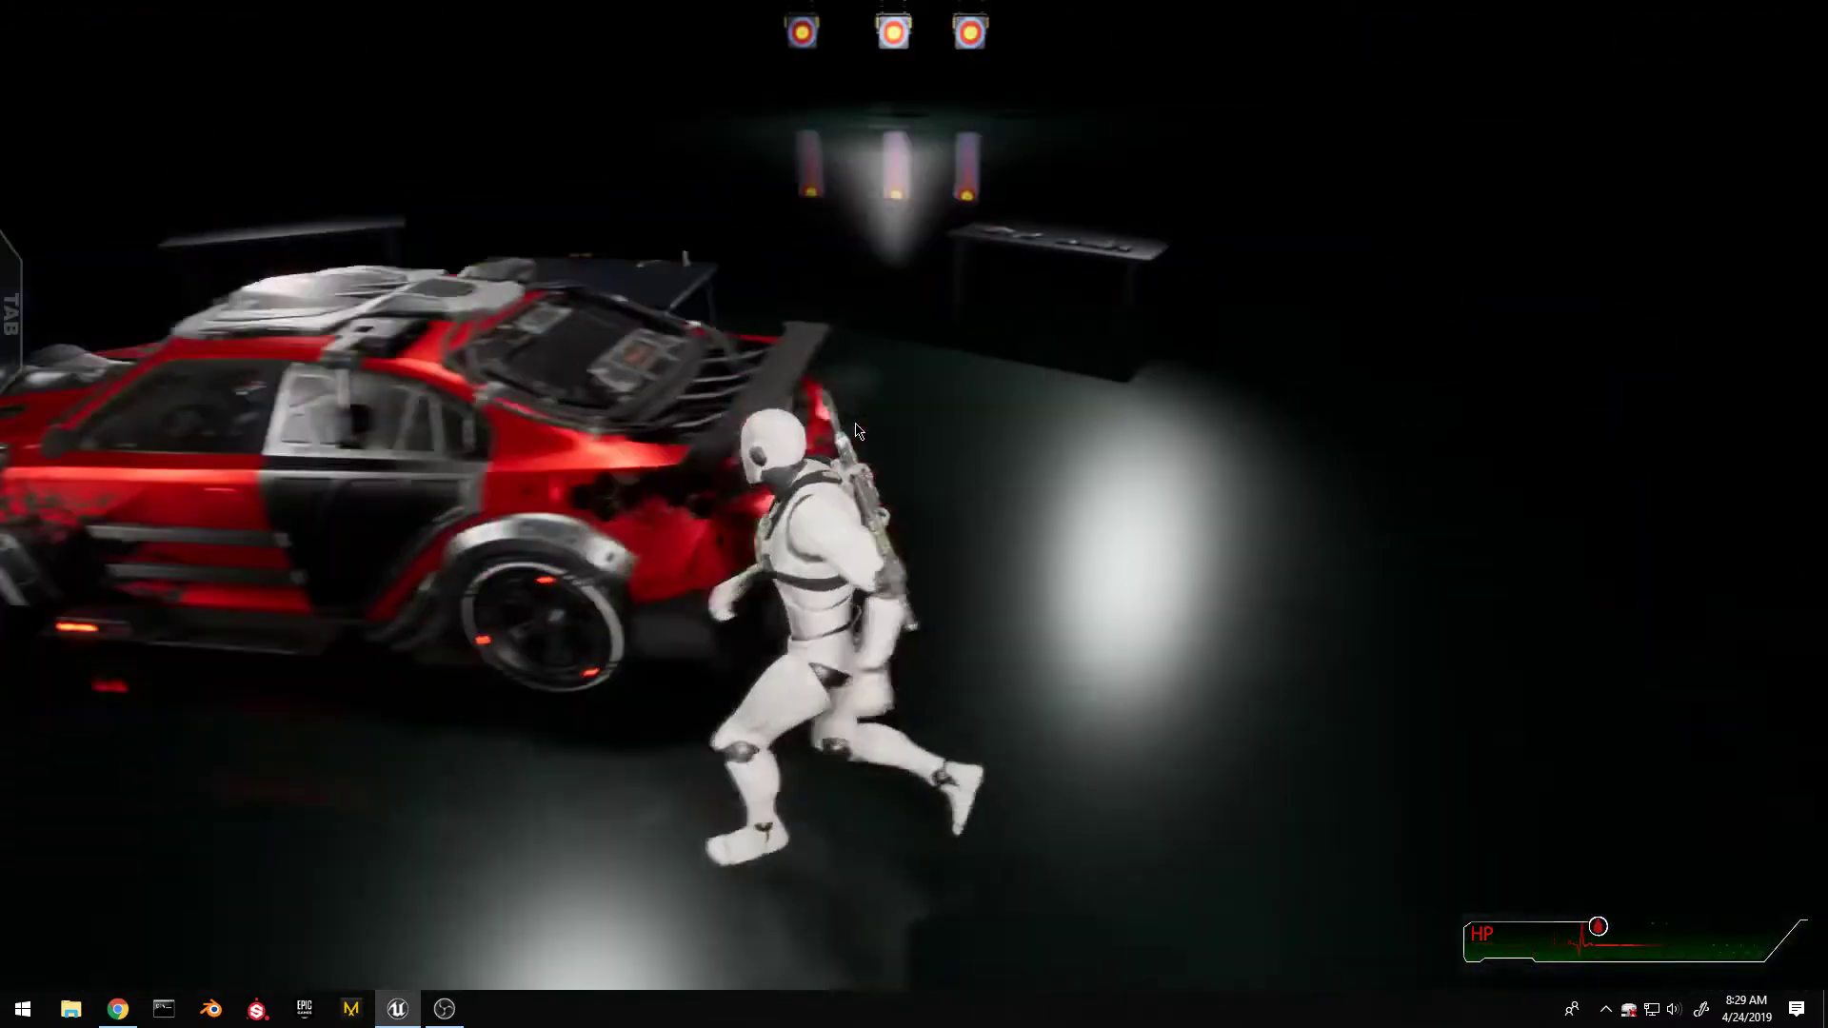
{"action": "key", "text": "e"}
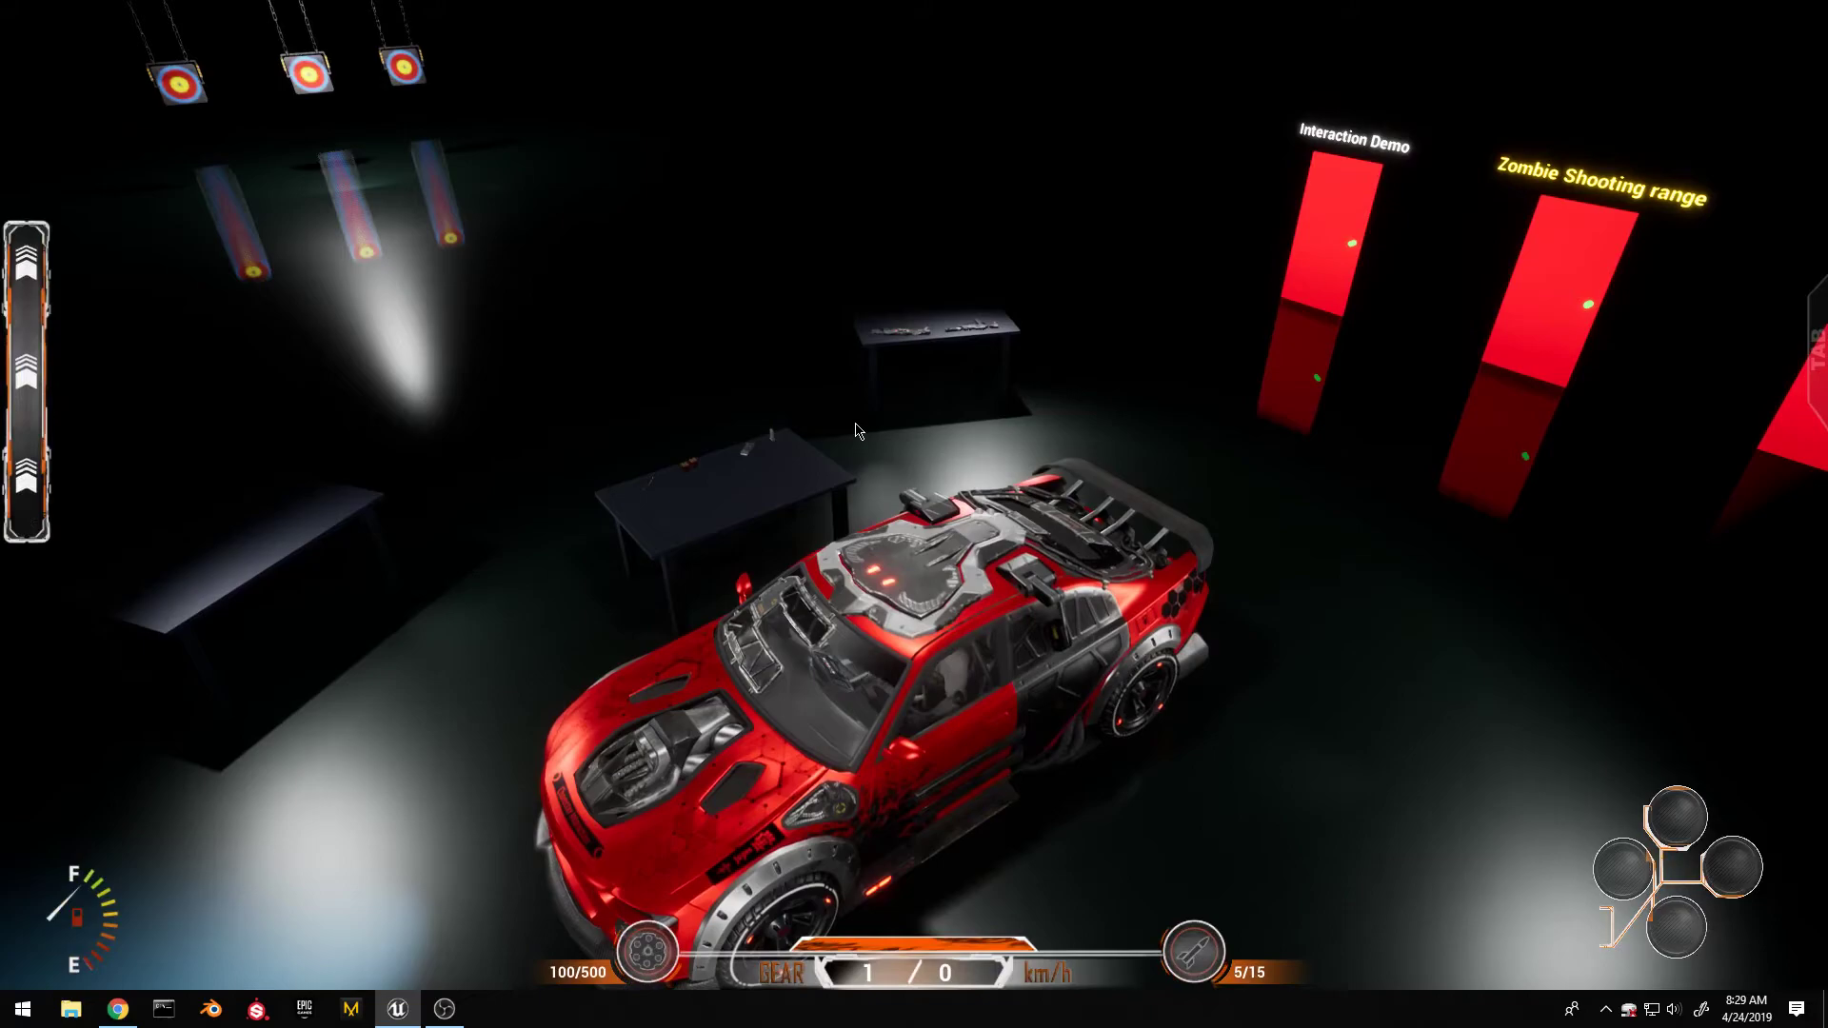
Drive the car out along the road with a speed boost, reversing and turning it around beside the track.
{"action": "key", "text": "w"}
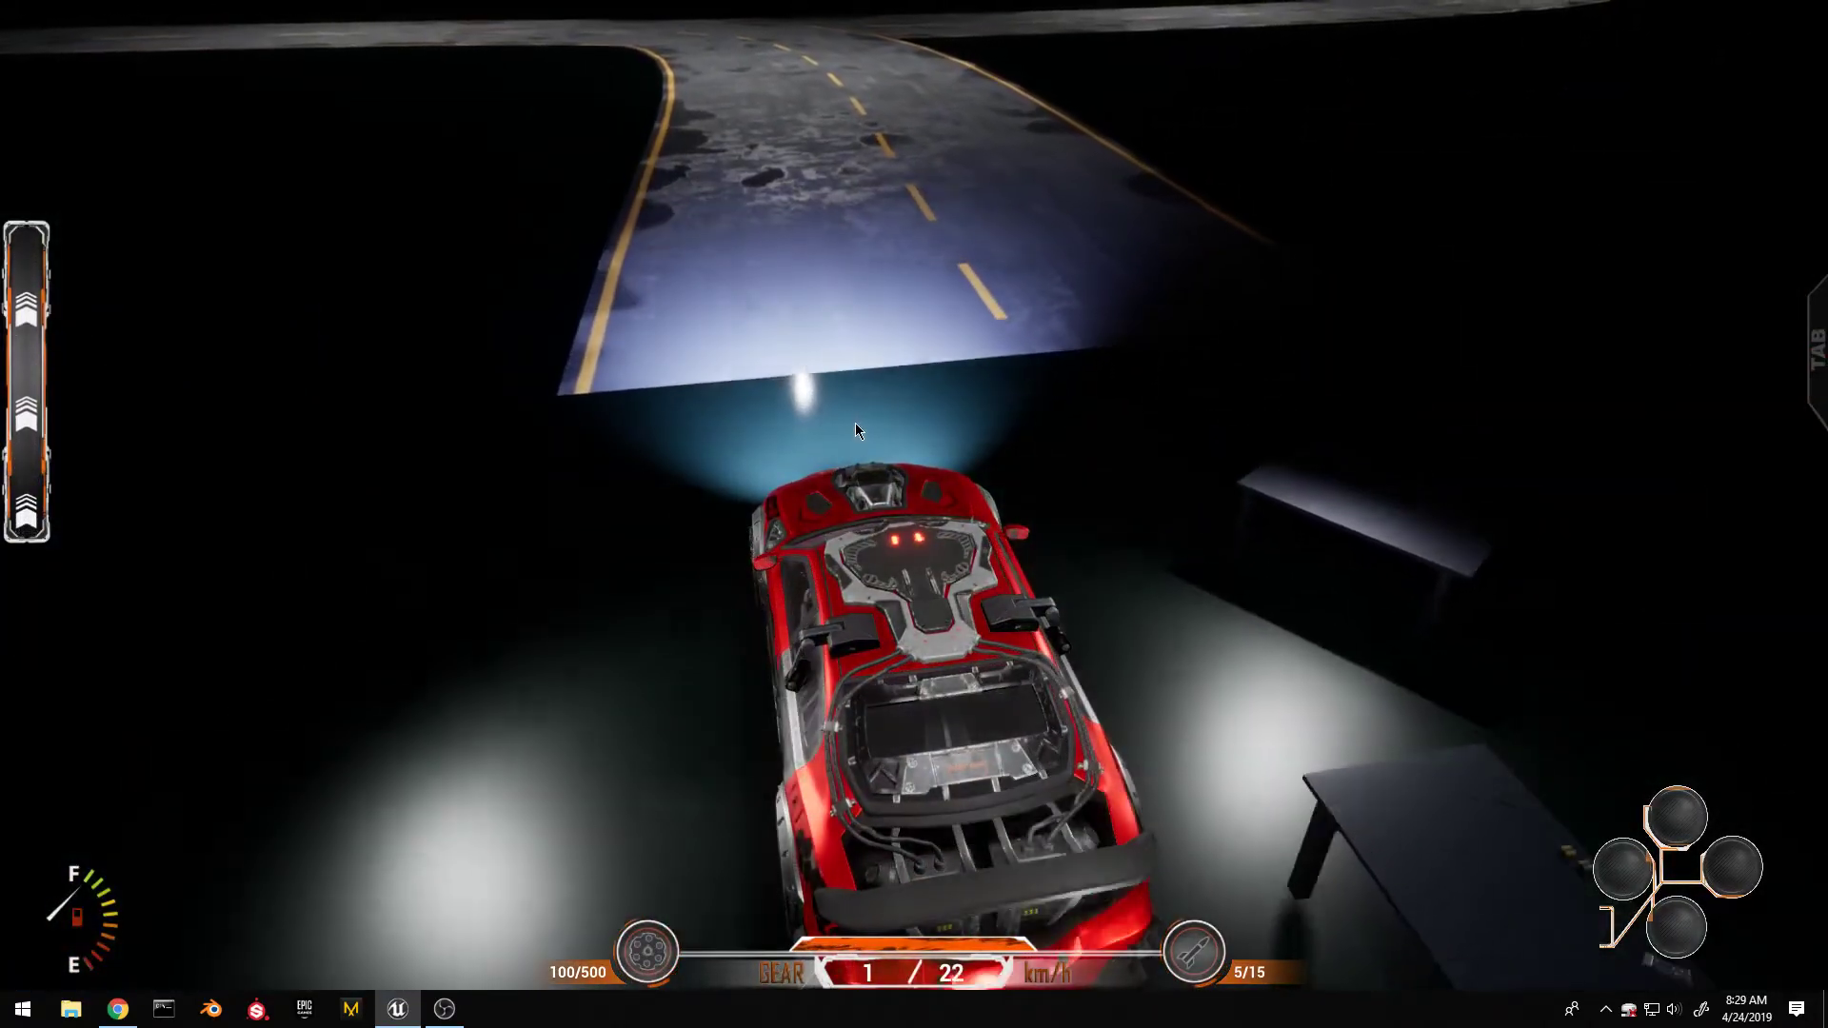
{"action": "key", "text": "shift"}
{"action": "key", "text": "s"}
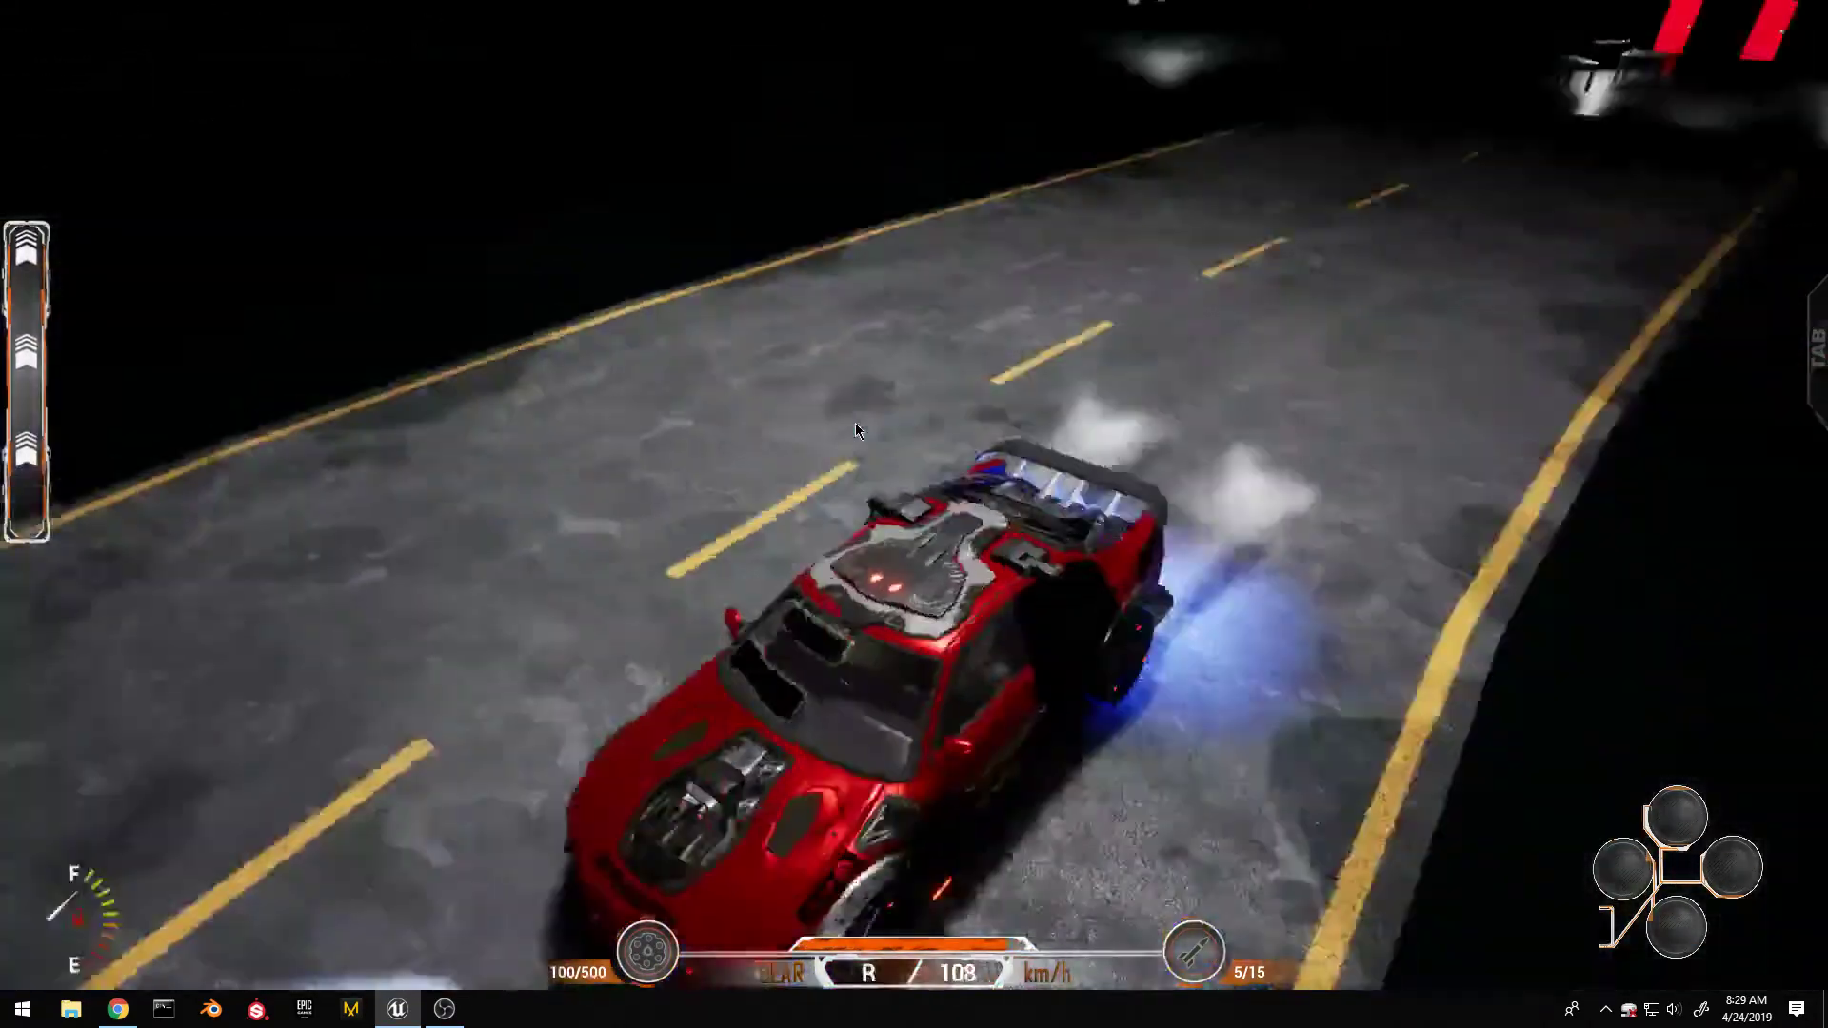
{"action": "key", "text": "w"}
{"action": "key", "text": "s"}
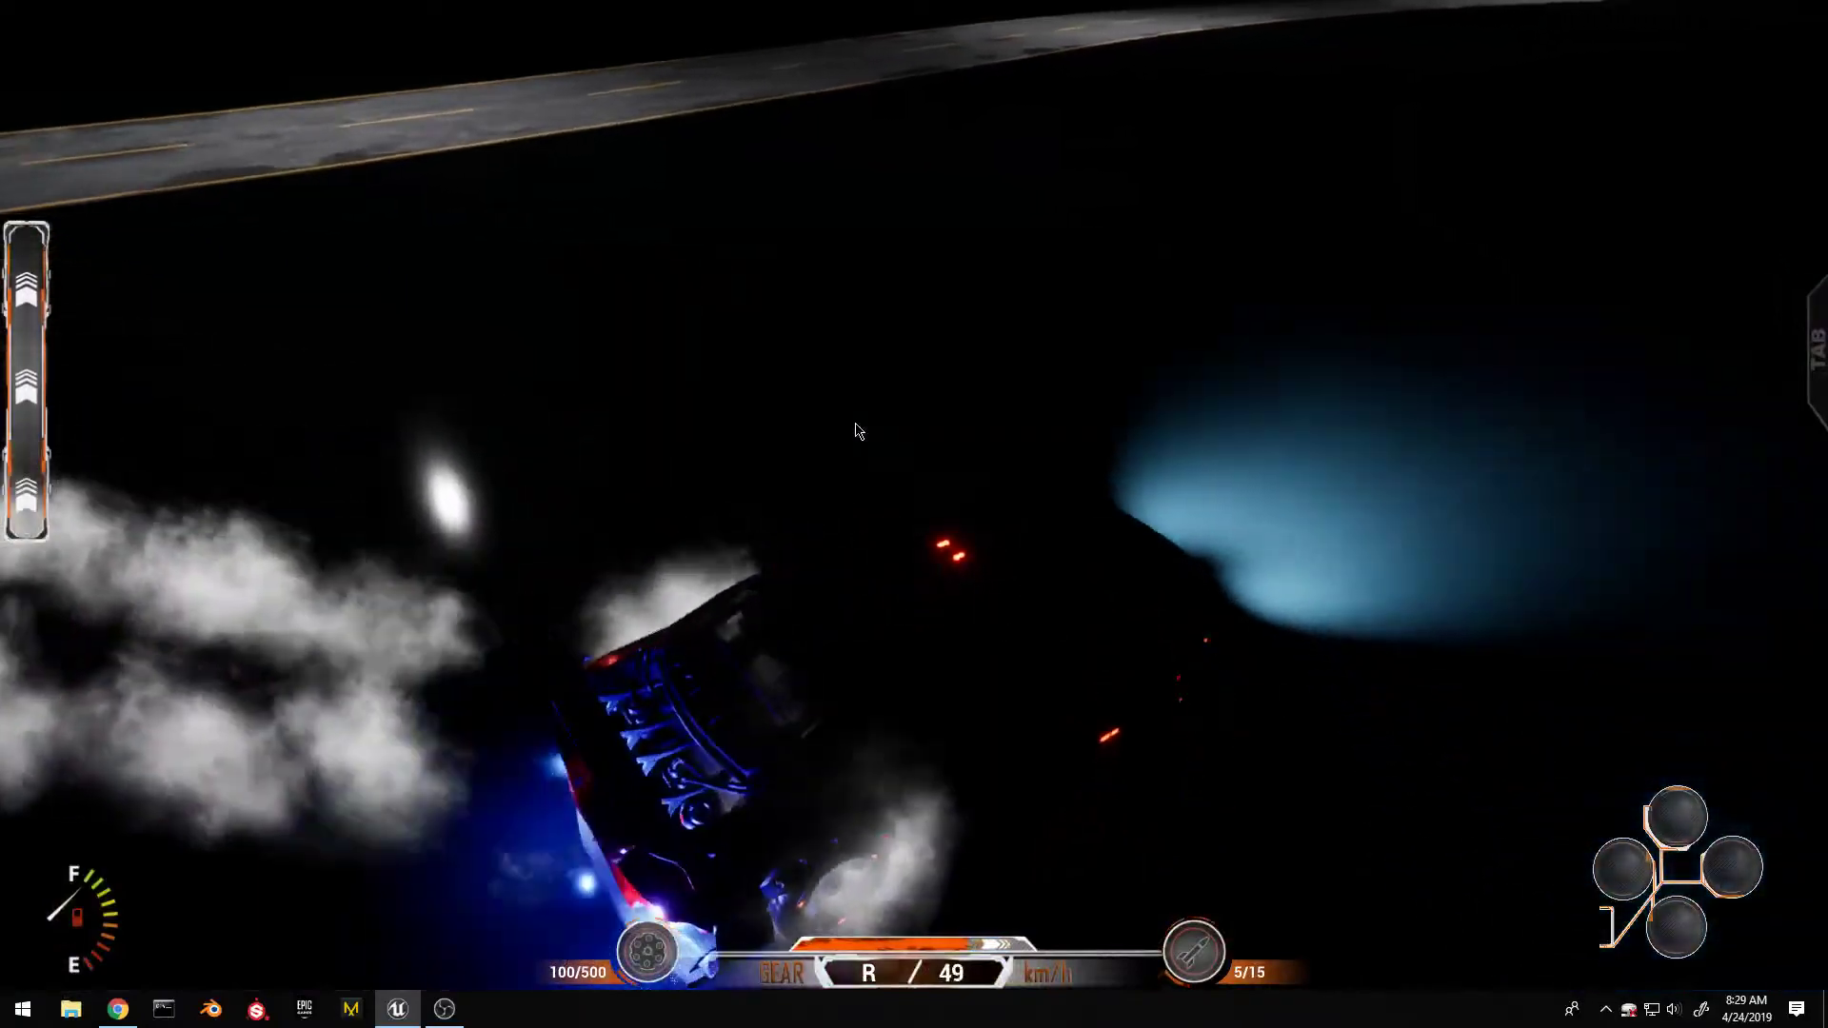
{"action": "key", "text": "w"}
{"action": "key", "text": "a"}
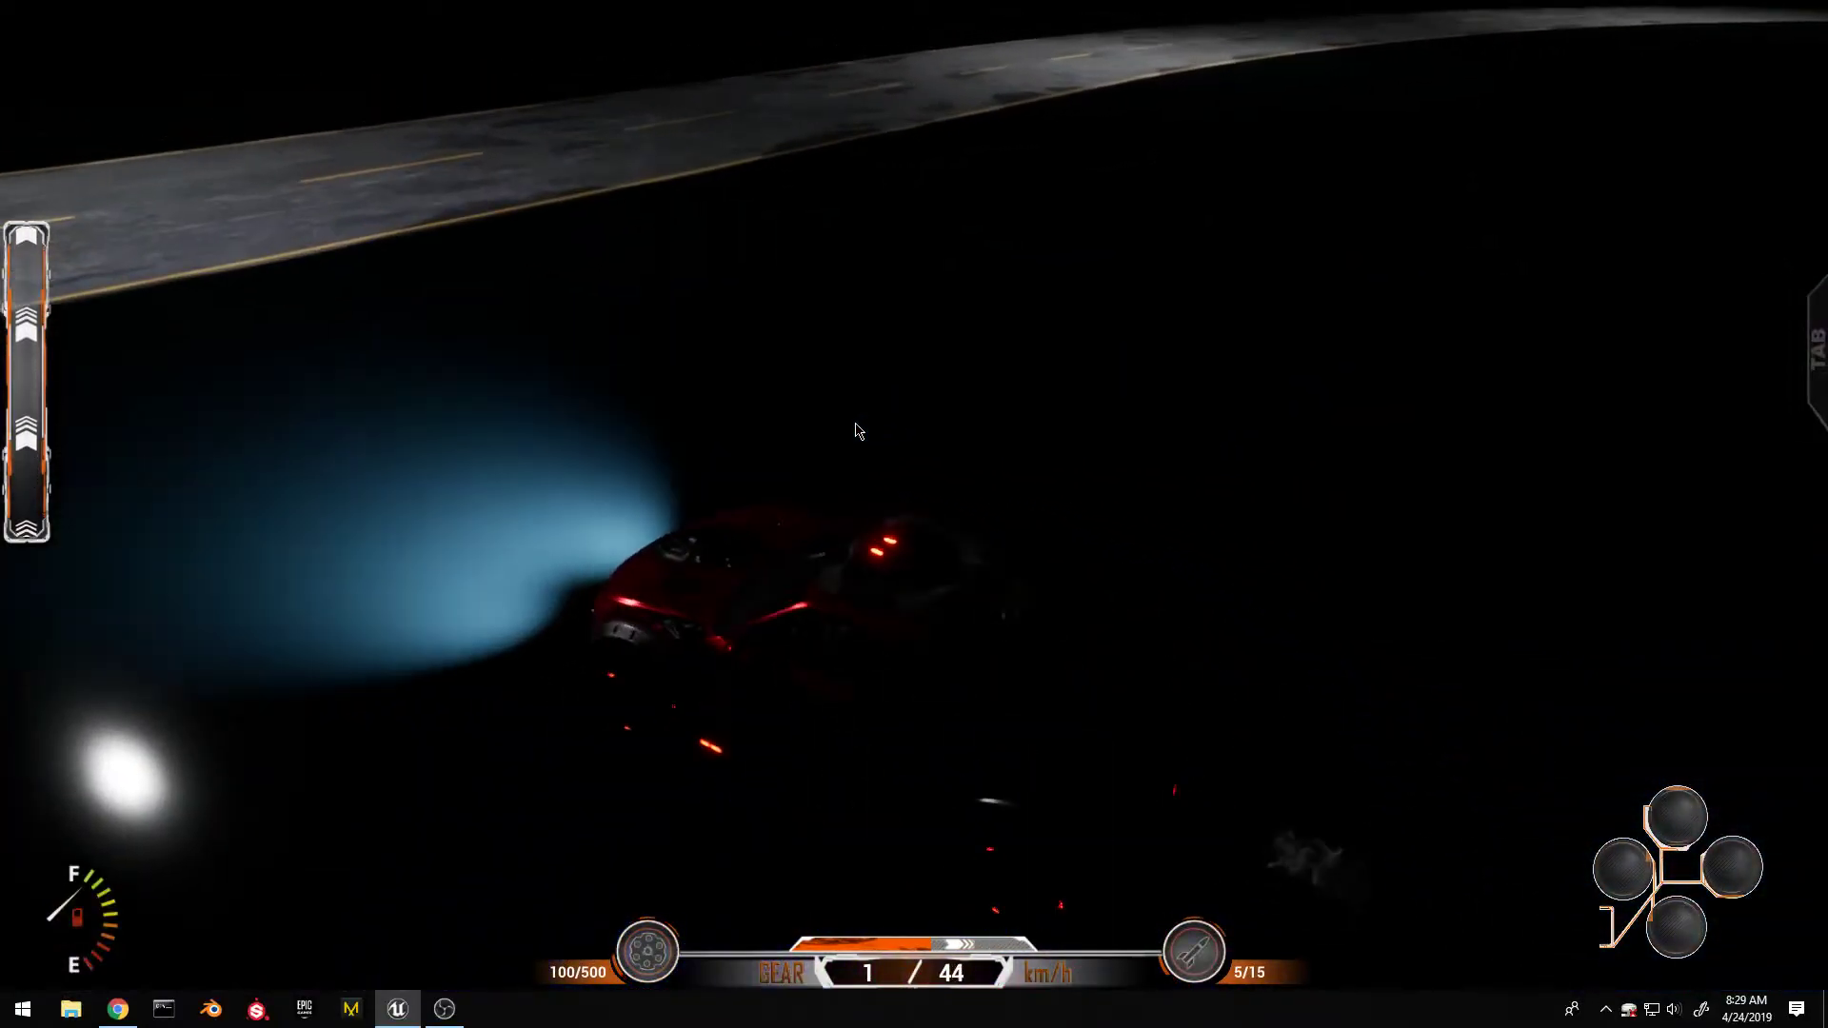
Drive the car back to the three red level doors, stop in front of them and get out.
{"action": "key", "text": "d"}
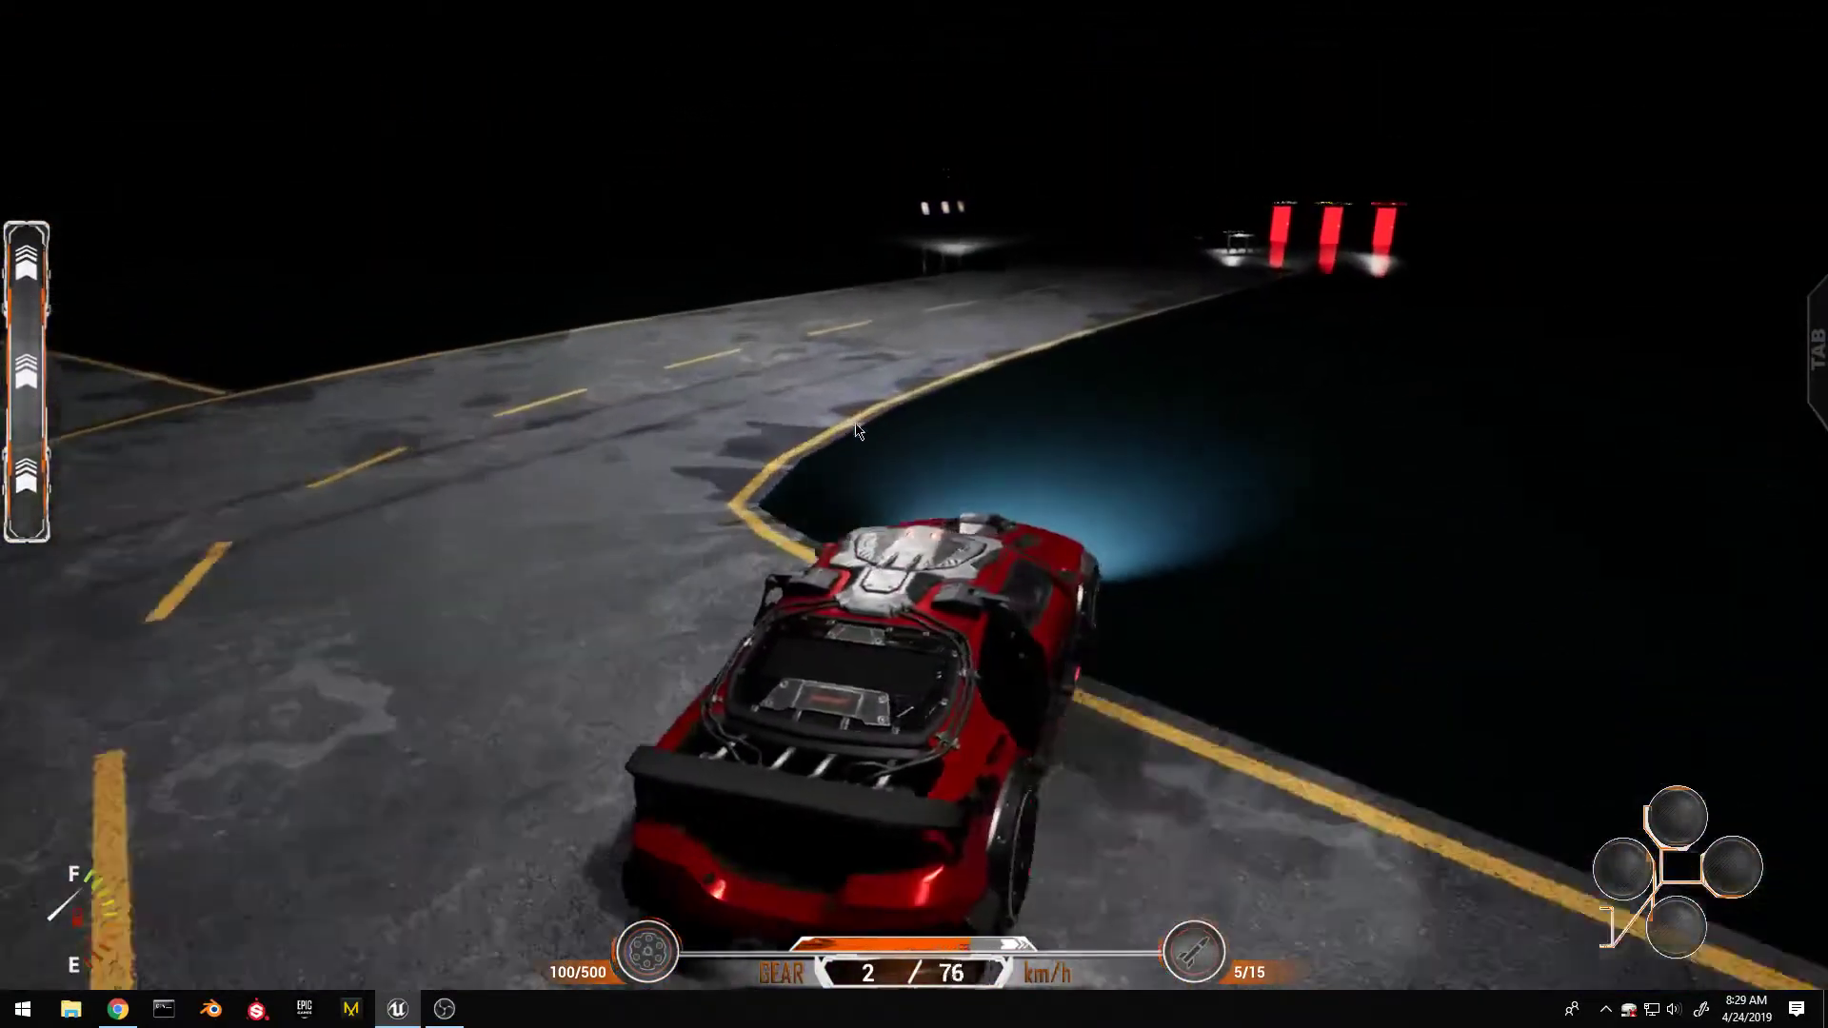
{"action": "key", "text": "d"}
{"action": "key", "text": "s"}
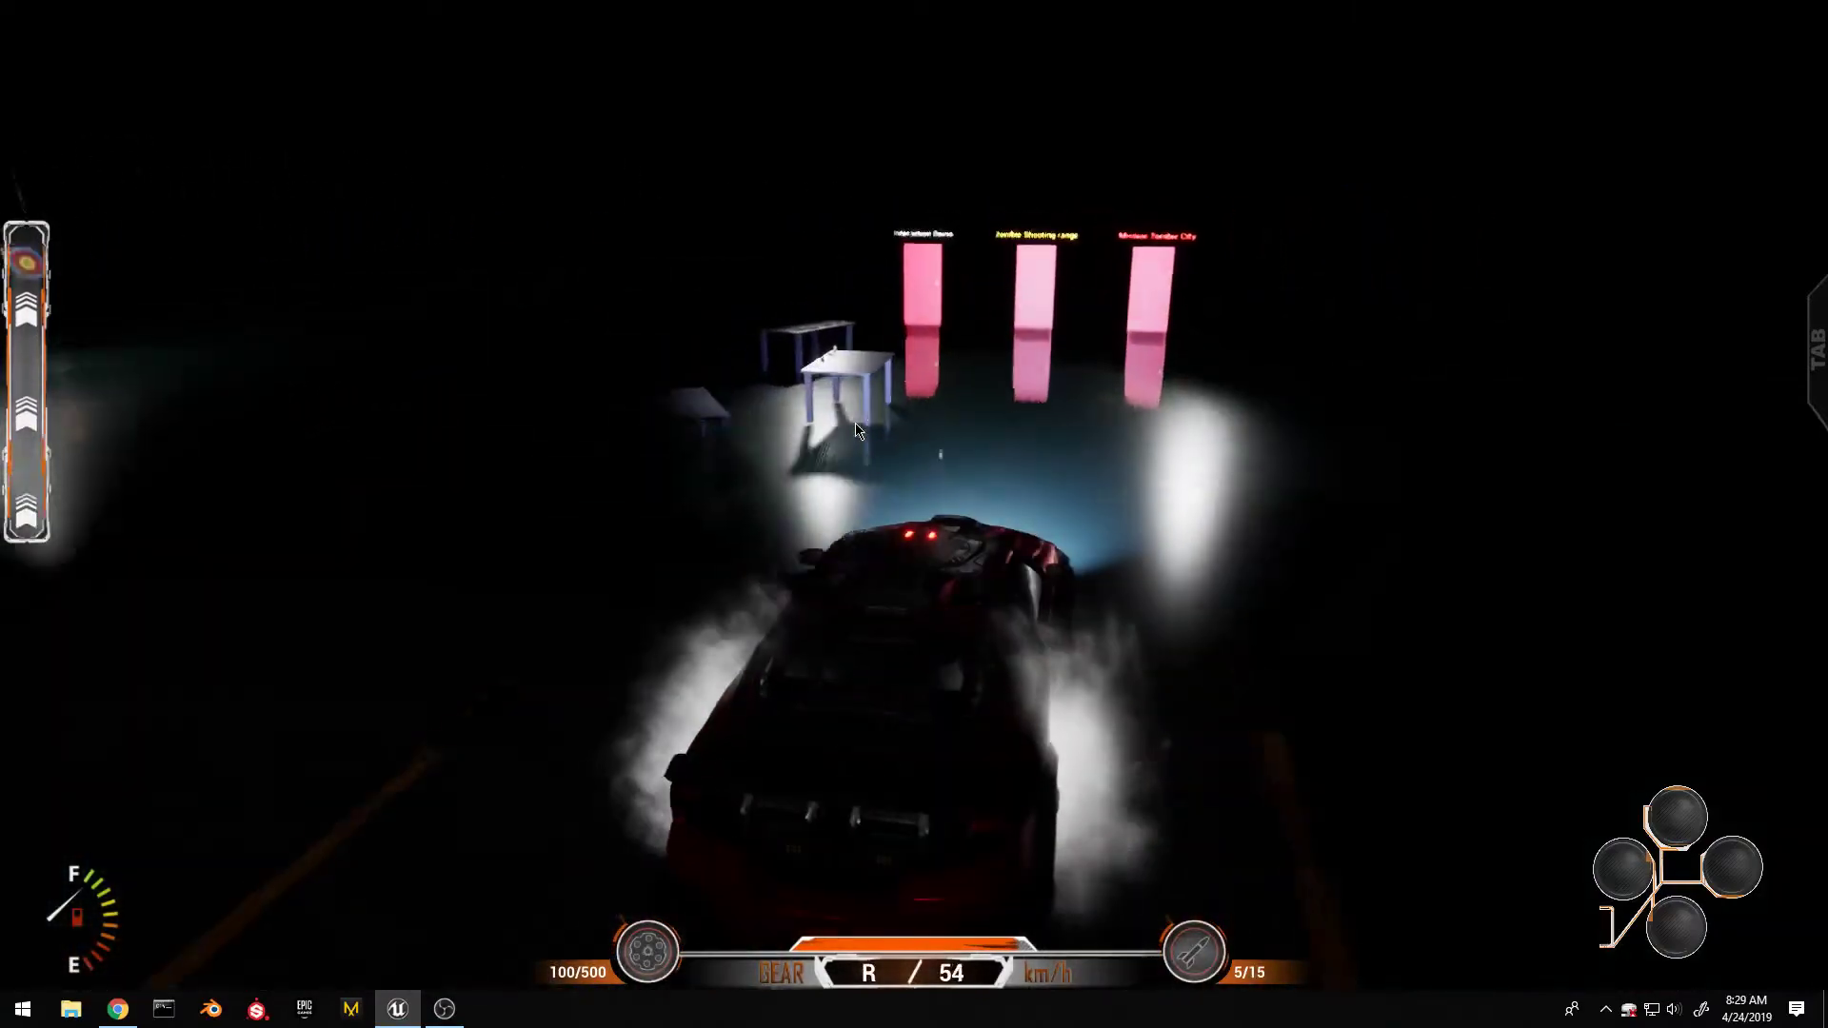
{"action": "key", "text": "w"}
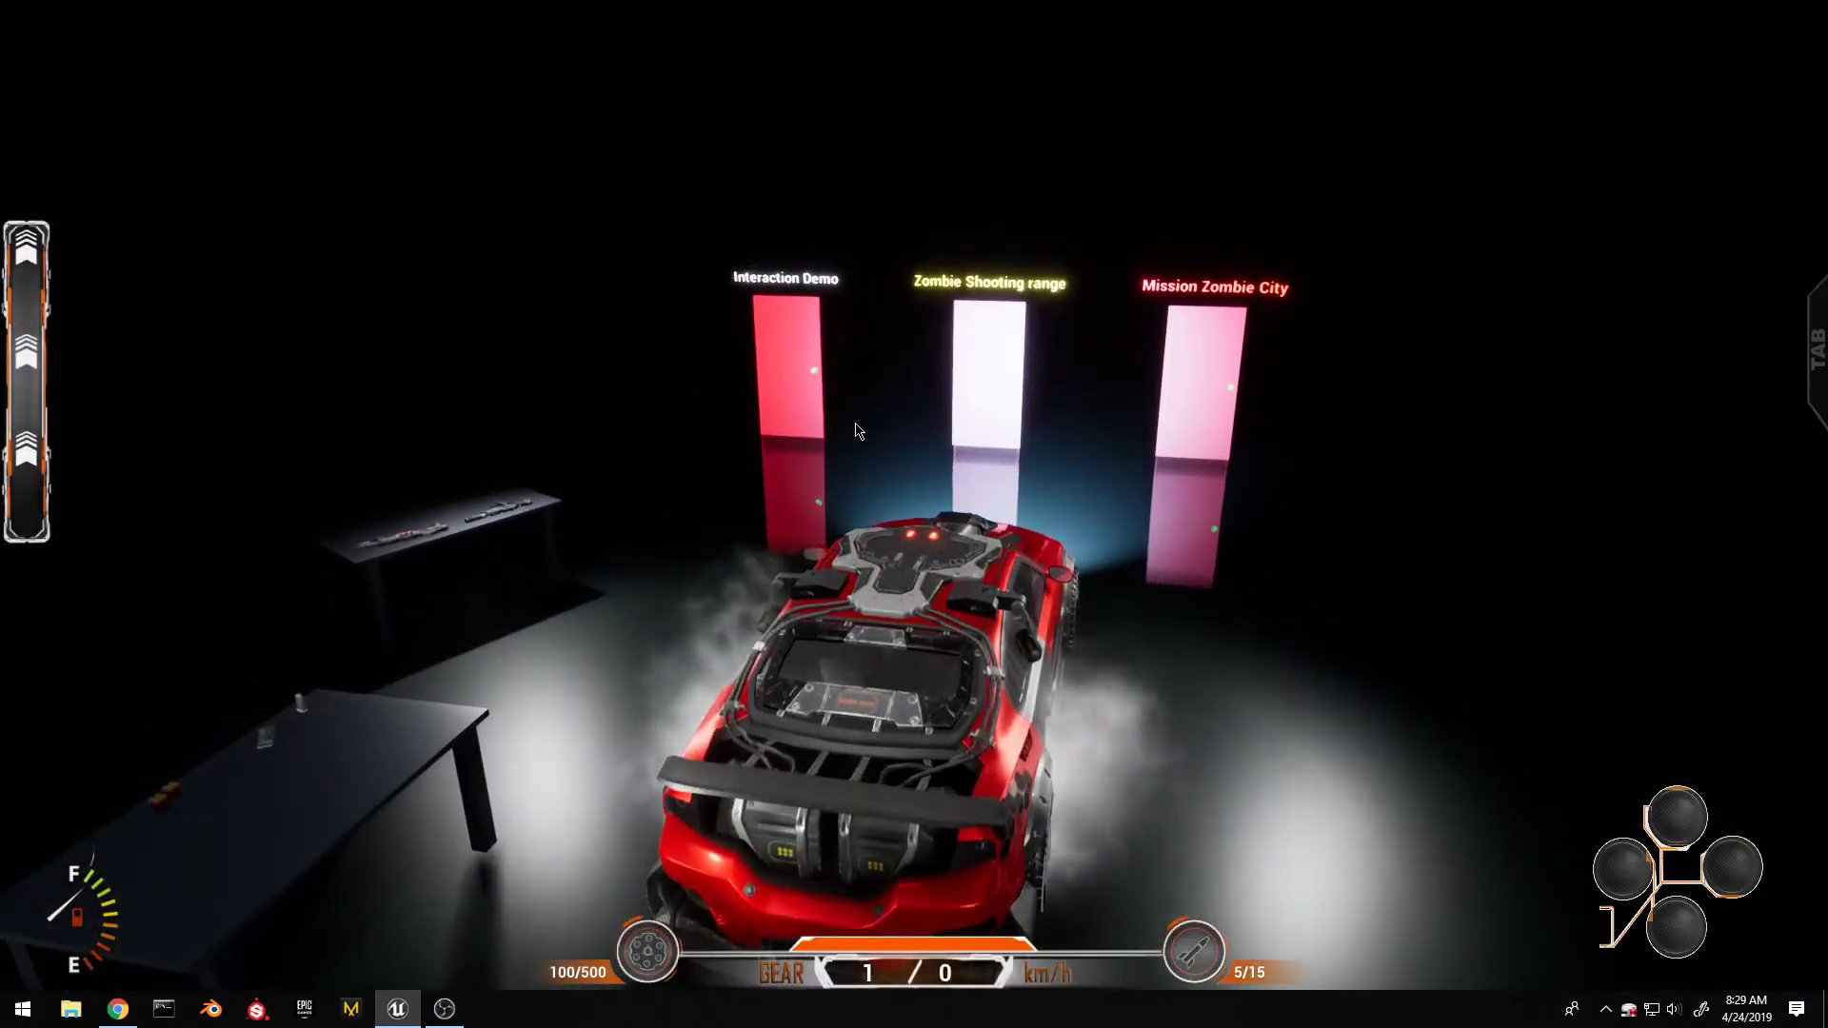
{"action": "key", "text": "f"}
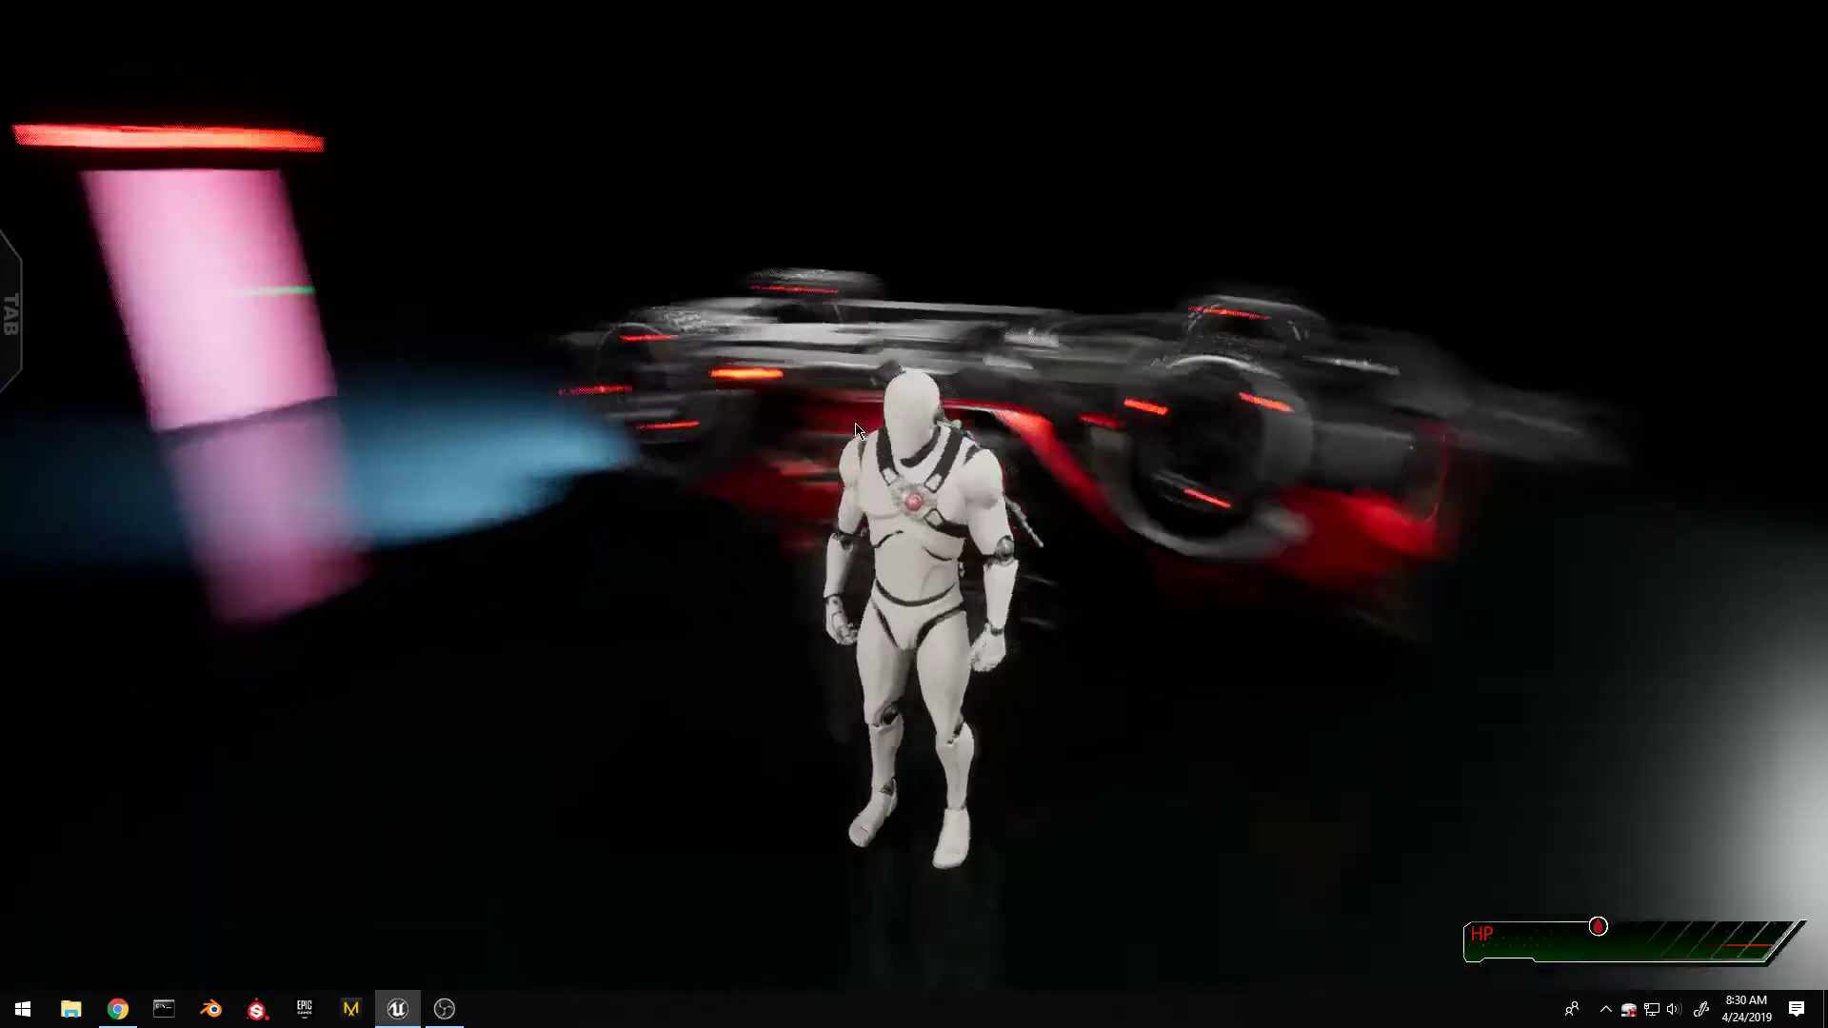
Walk the character past the empty table and the ammo table to the weapon table with the shotgun and submachine gun.
{"action": "key", "text": "w"}
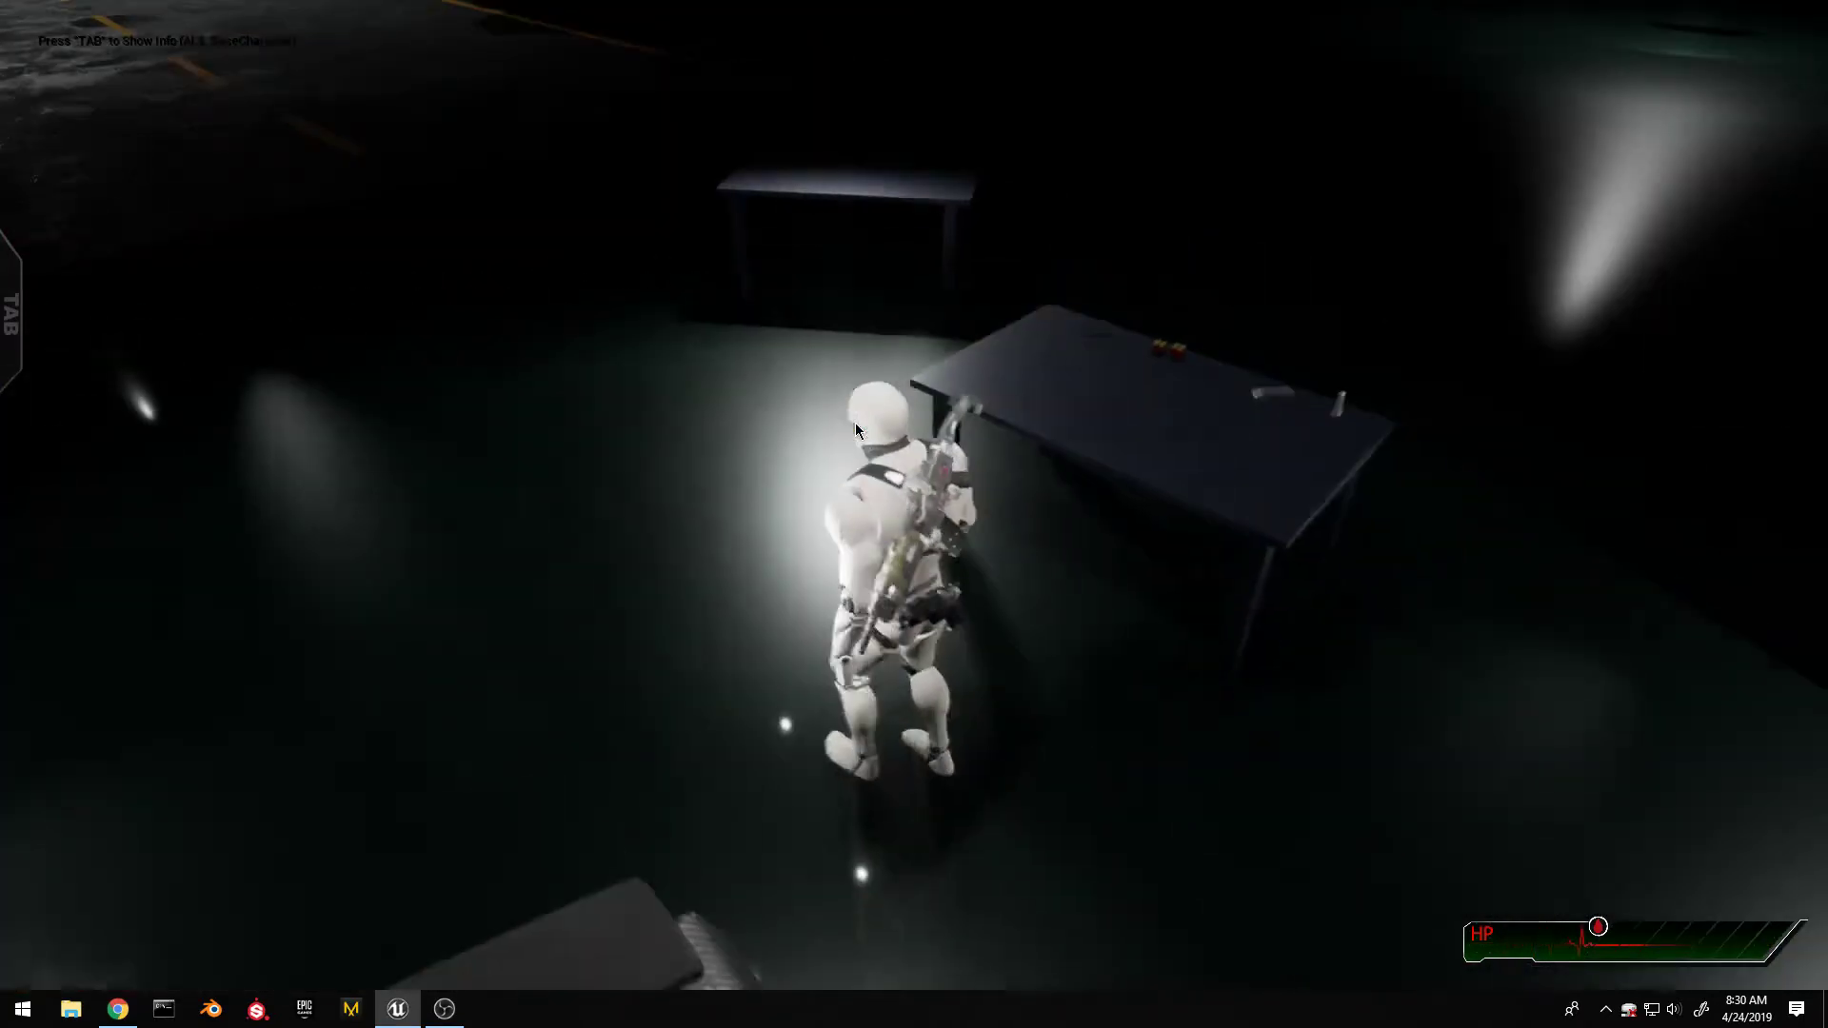
{"action": "key", "text": "a"}
{"action": "key", "text": "w"}
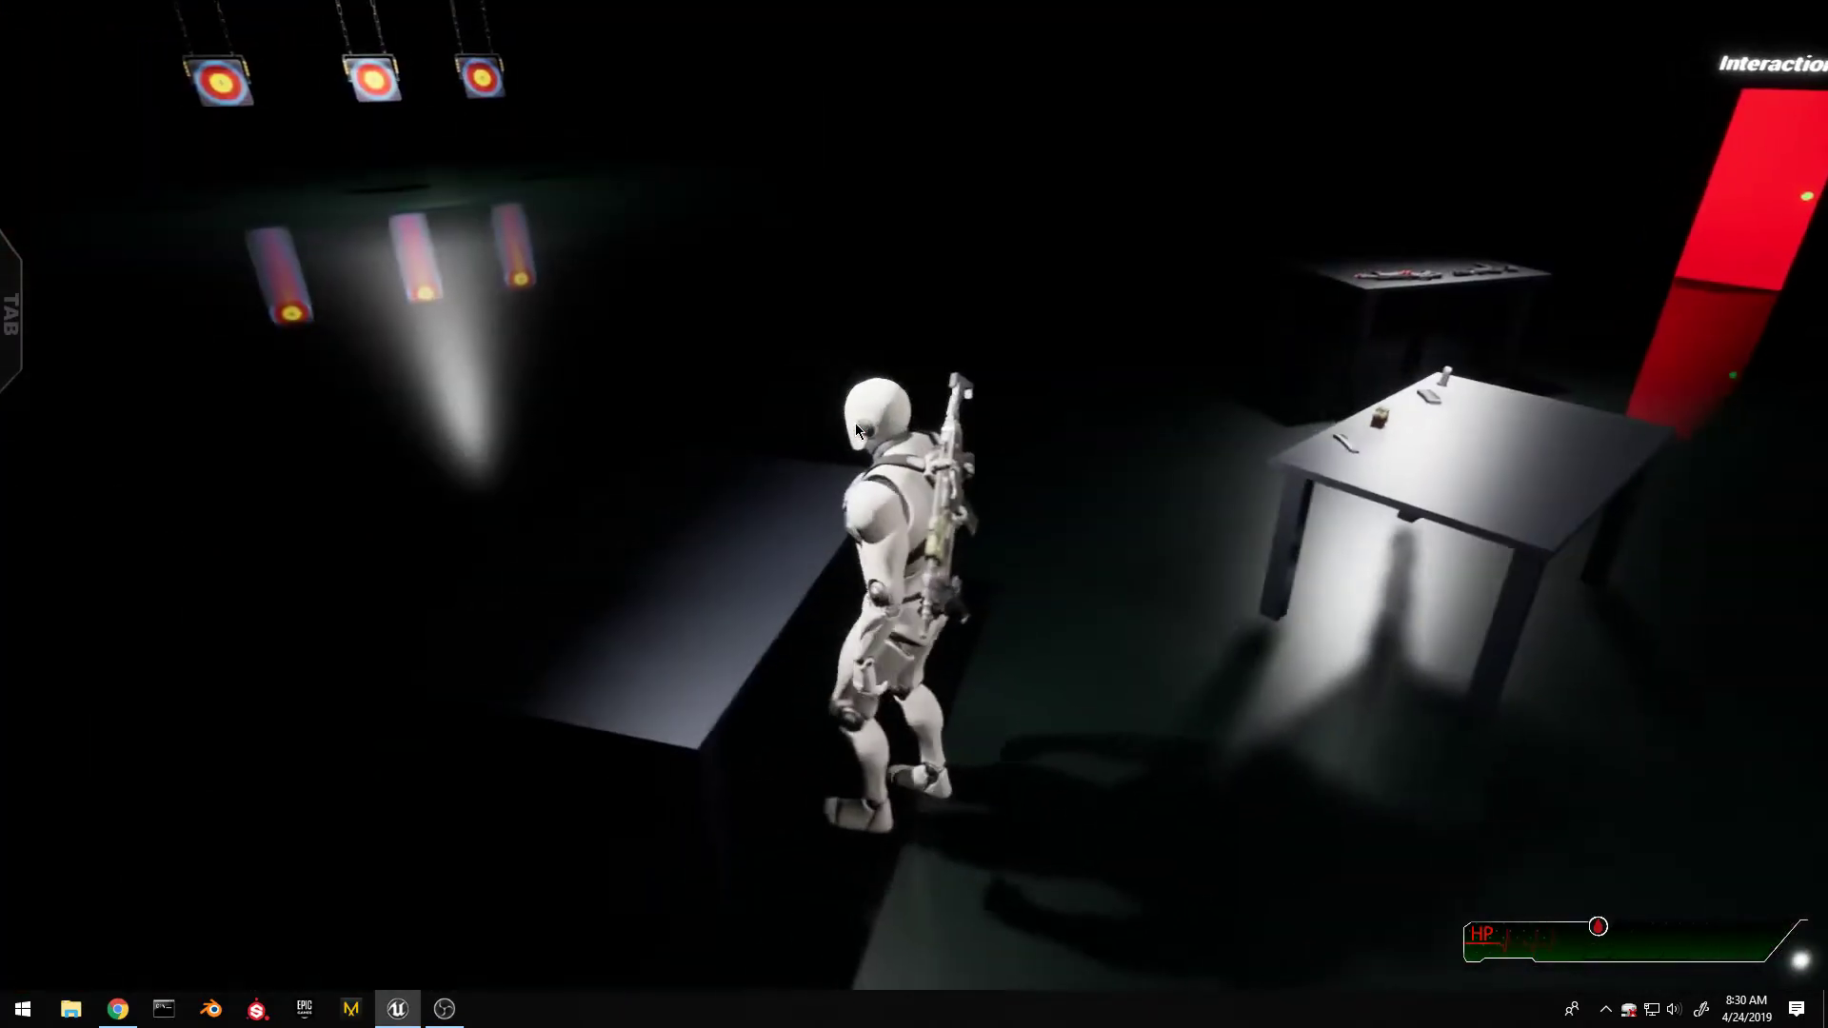
{"action": "key", "text": "d"}
{"action": "key", "text": "w"}
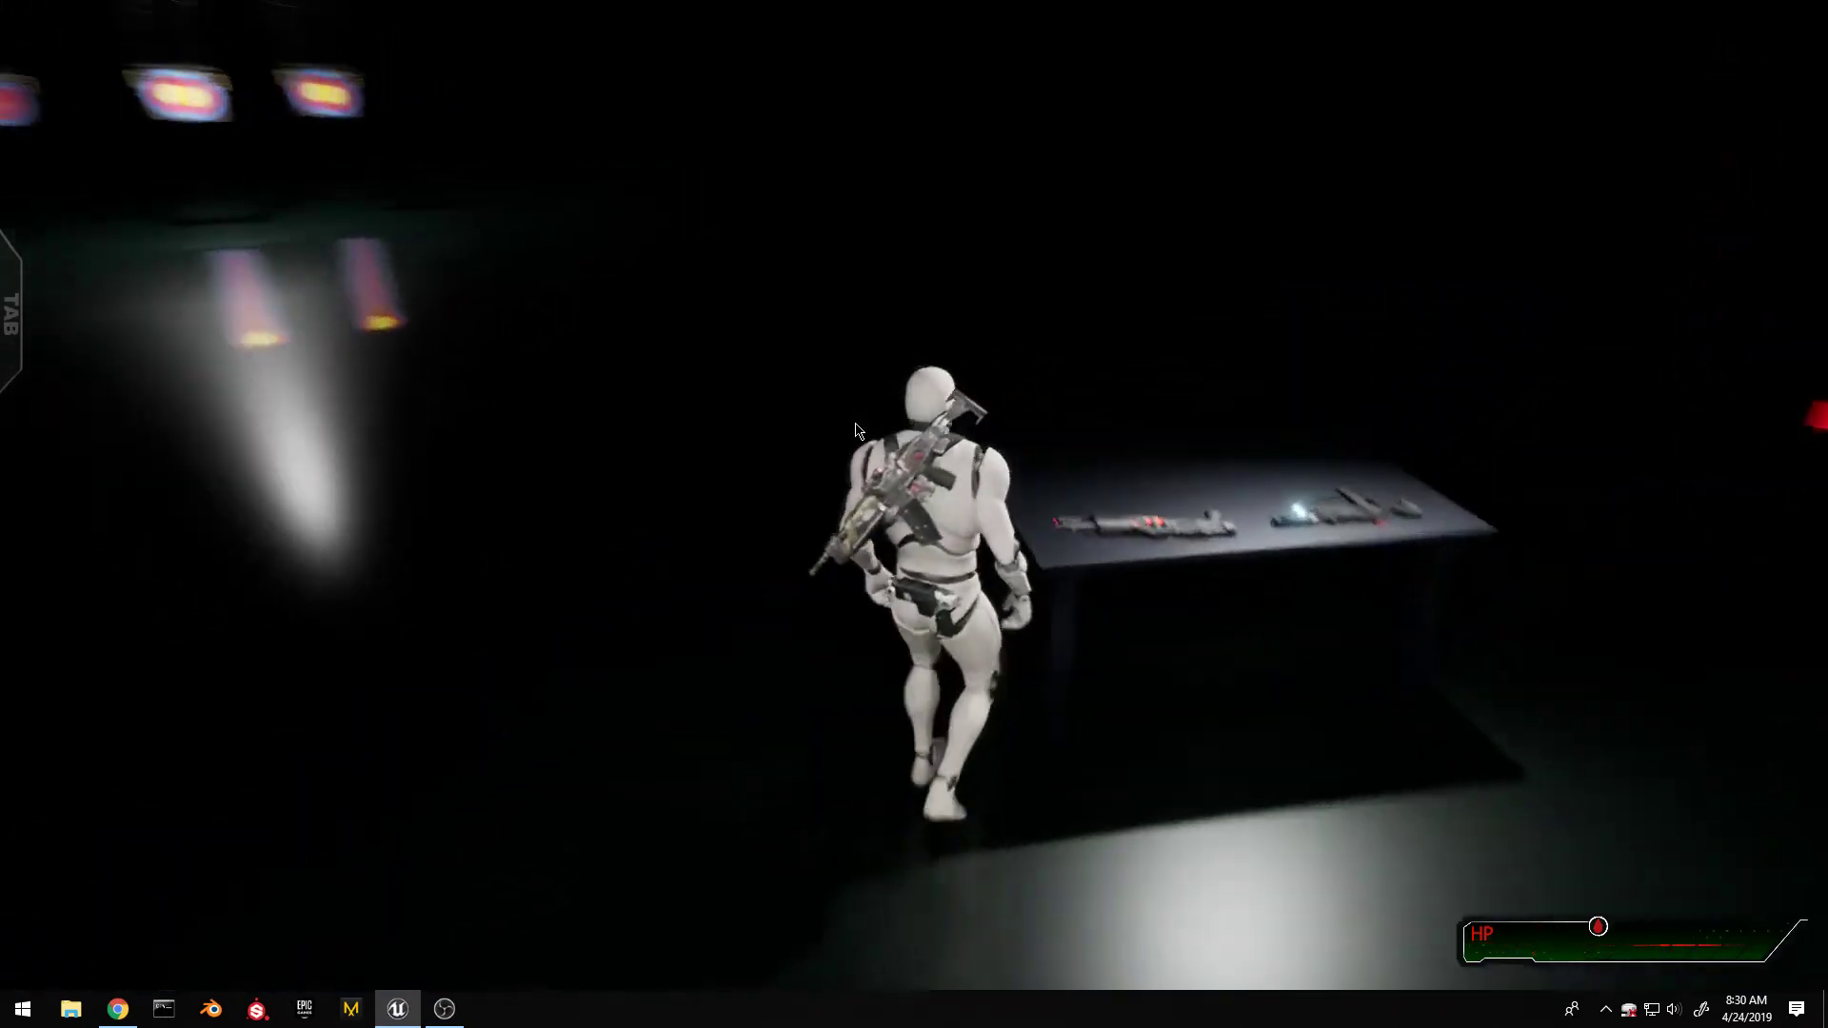
{"action": "key", "text": "w"}
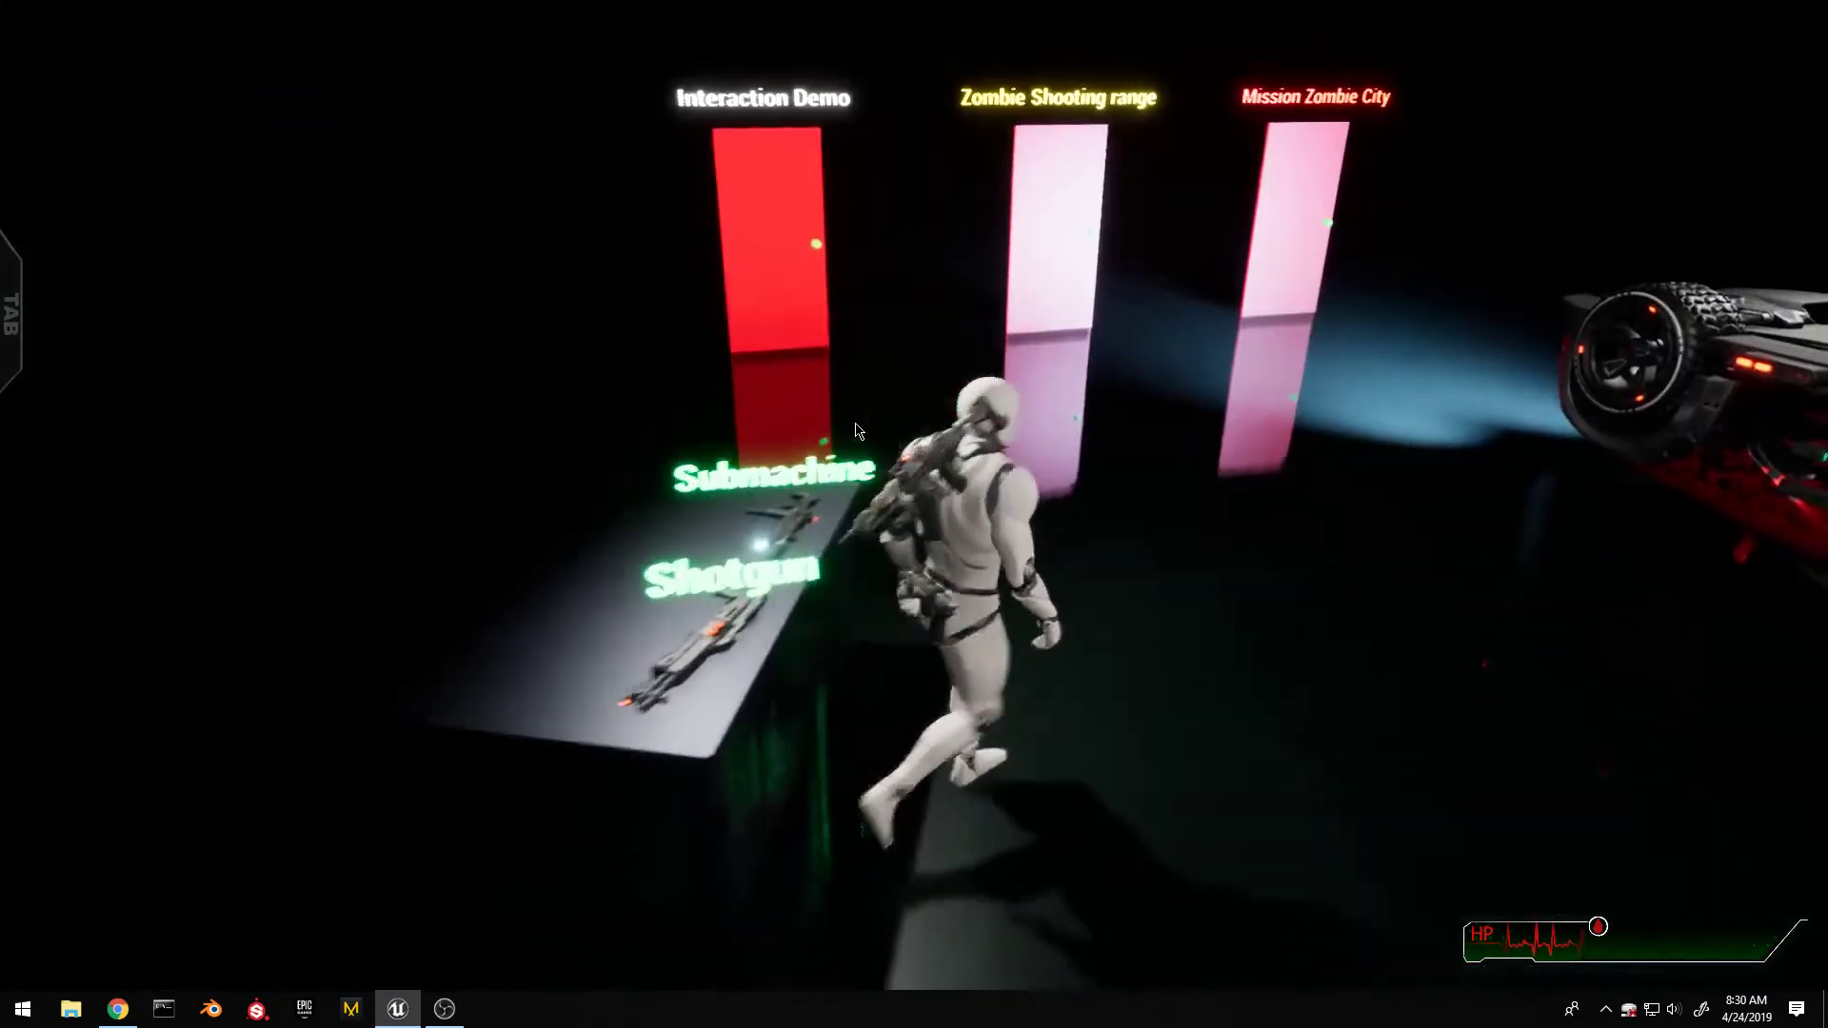
Walk past the Zombie Shooting range and Interaction Demo doors, and end the full-screen play session.
{"action": "key", "text": "w"}
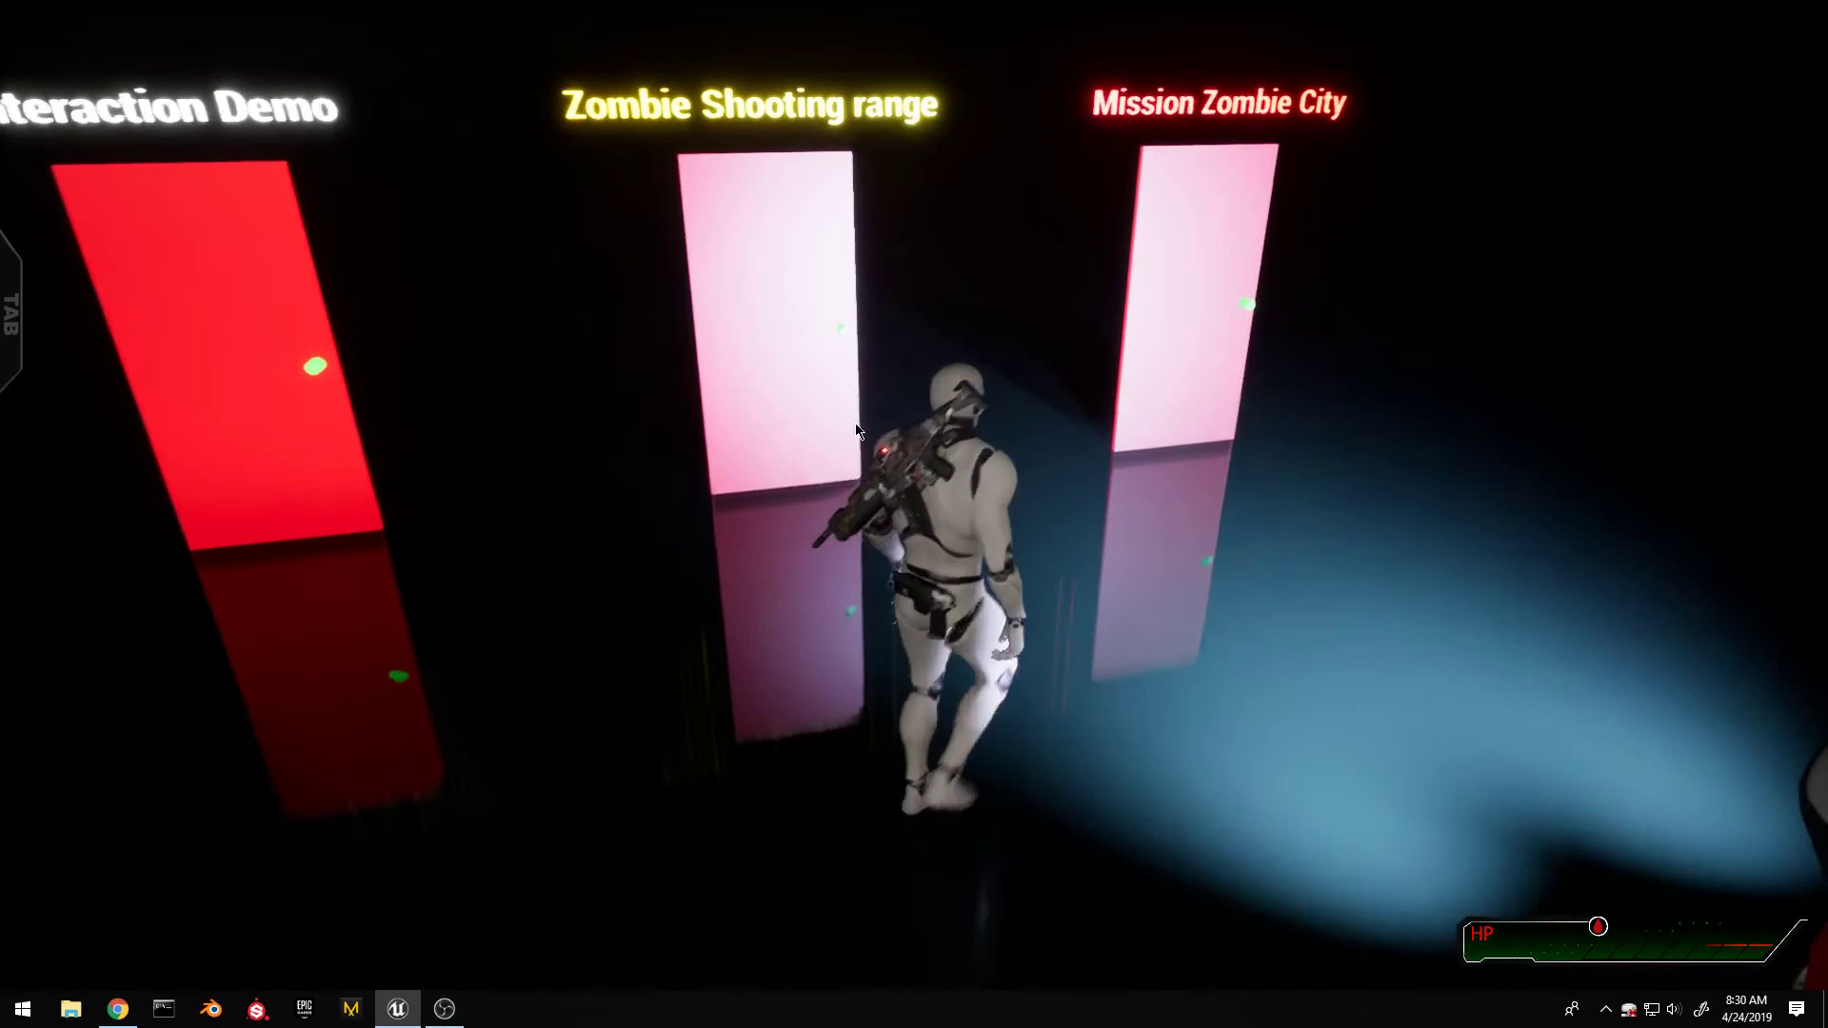
{"action": "key", "text": "w"}
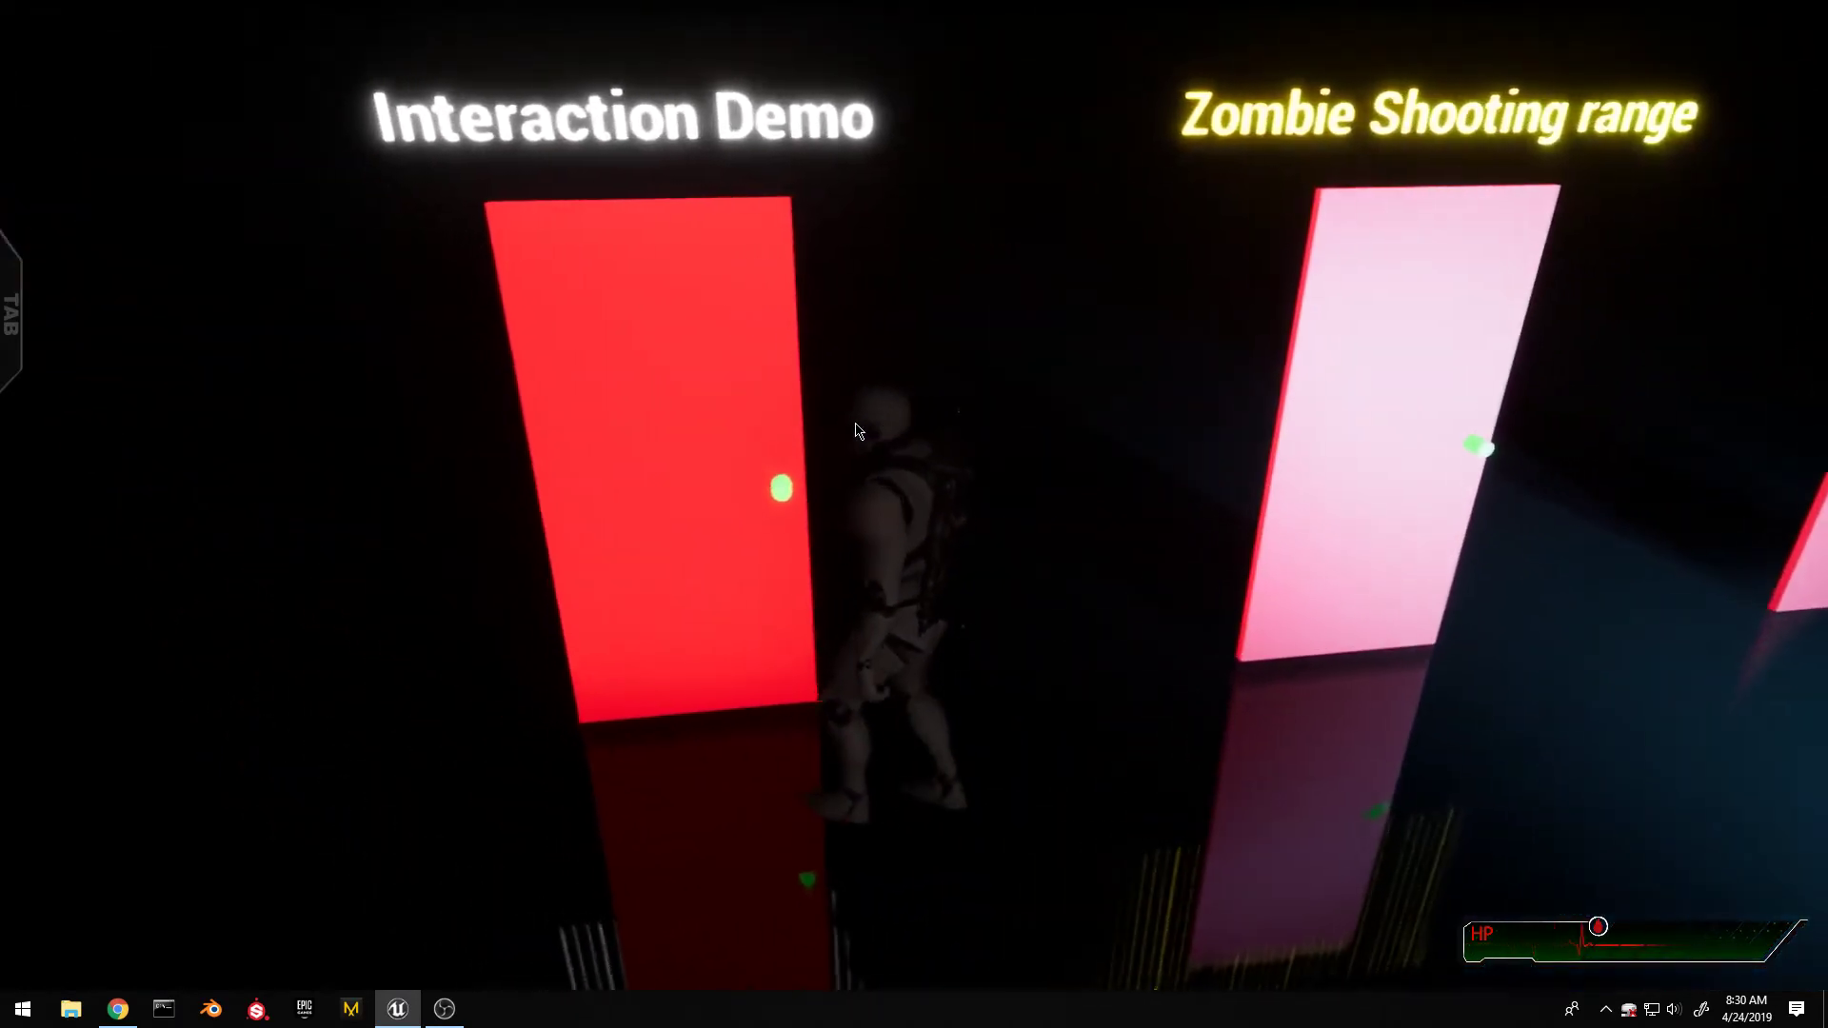
{"action": "key", "text": "s"}
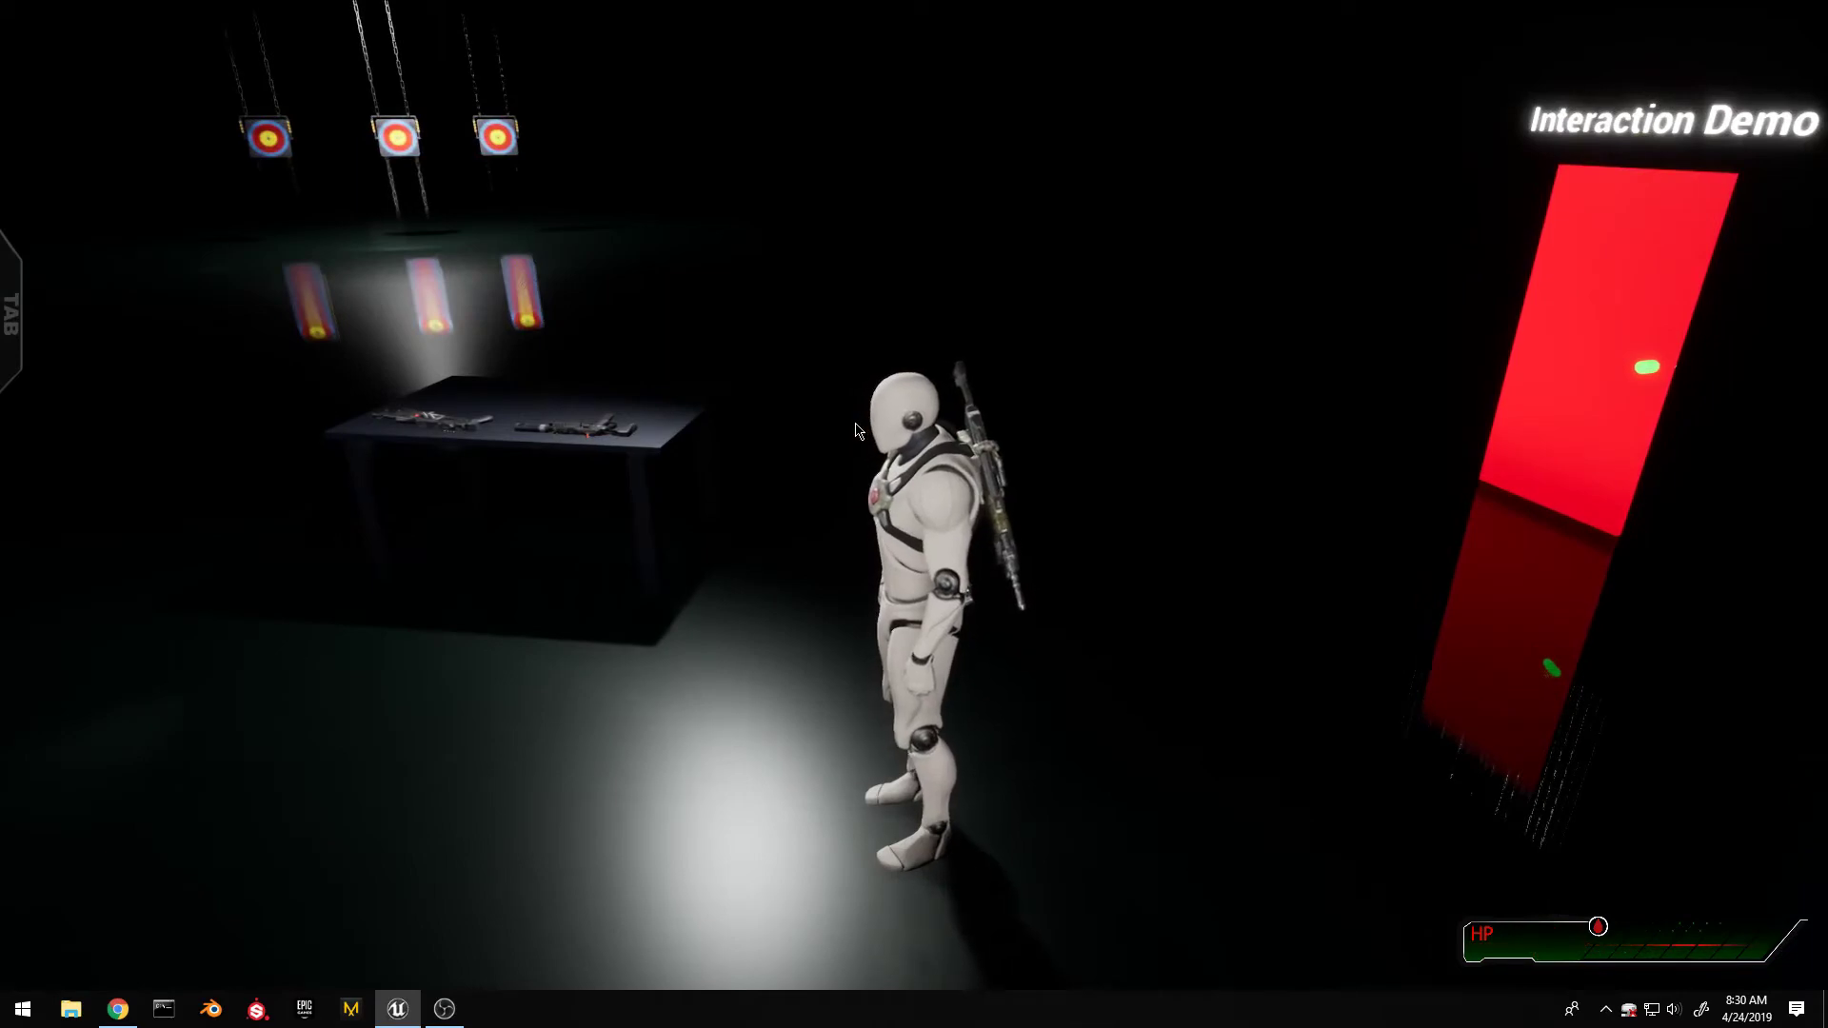
{"action": "key", "text": "F11"}
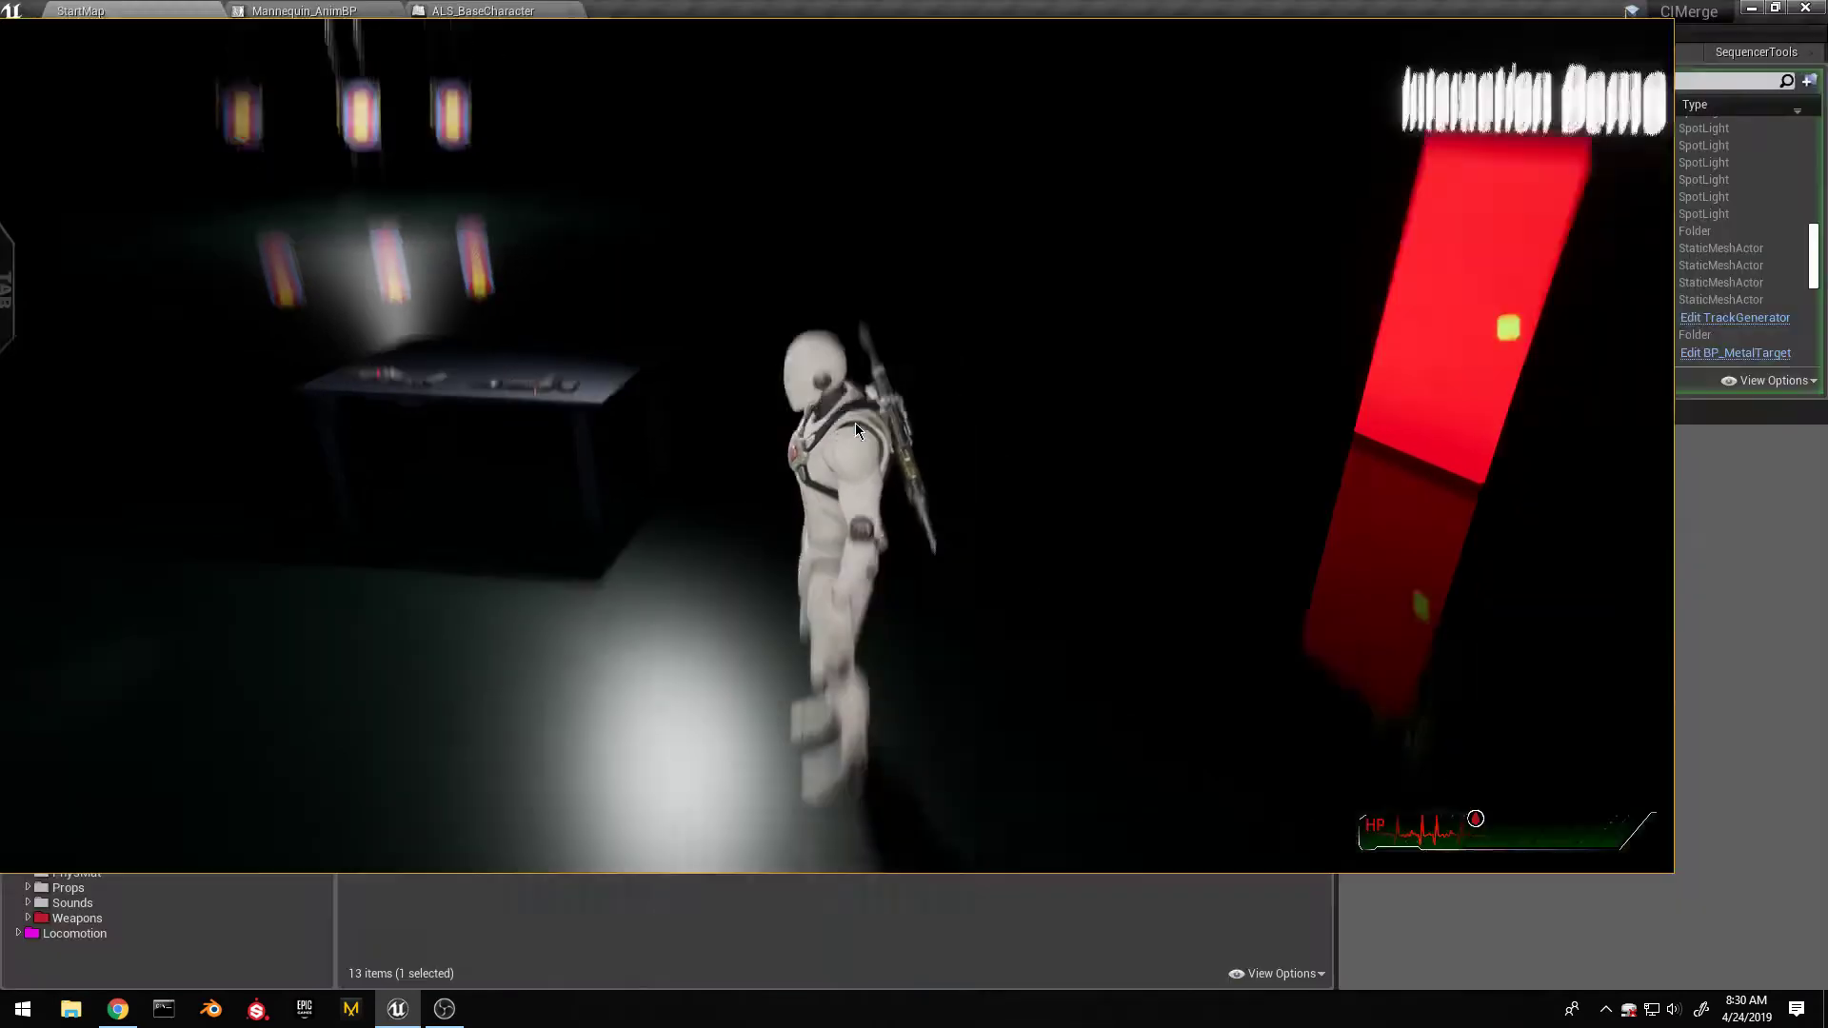
{"action": "key", "text": "Escape"}
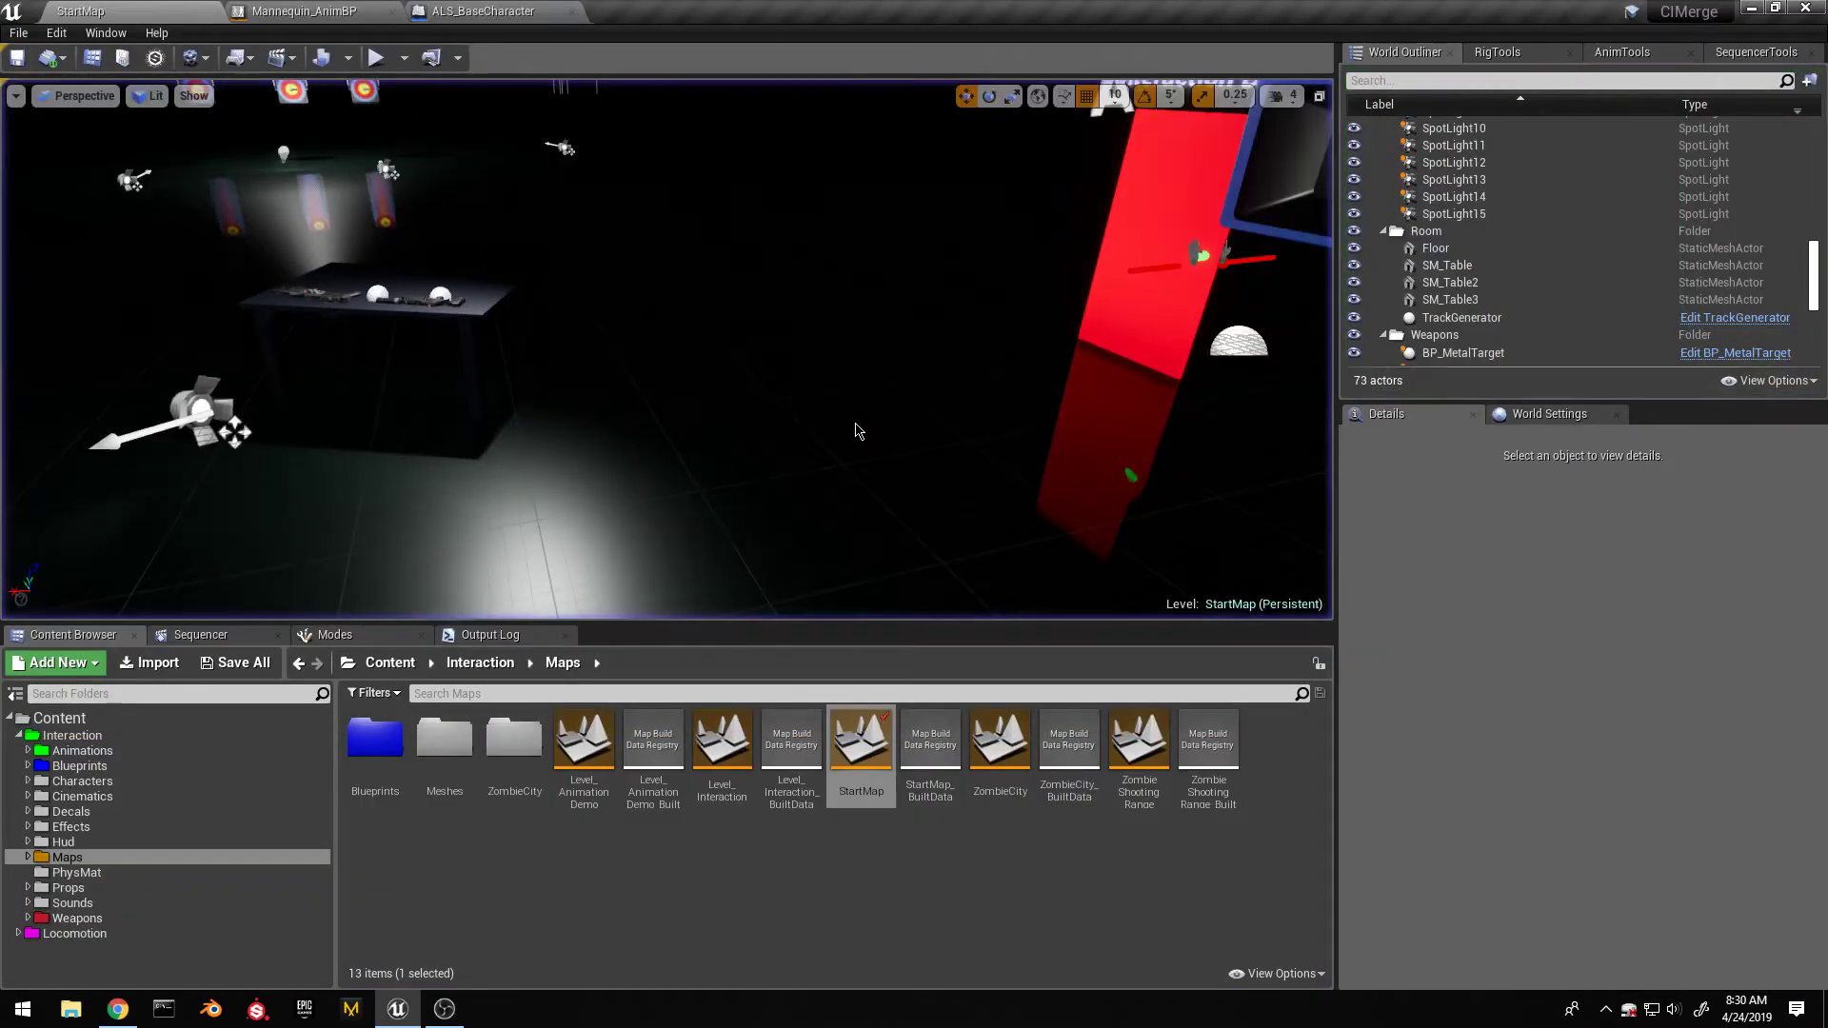
Examine the car, the item tables and the road in the StartMap editor viewport.
{"action": "right_click_drag", "start_coordinate": [666, 349], "coordinate": [276, 350]}
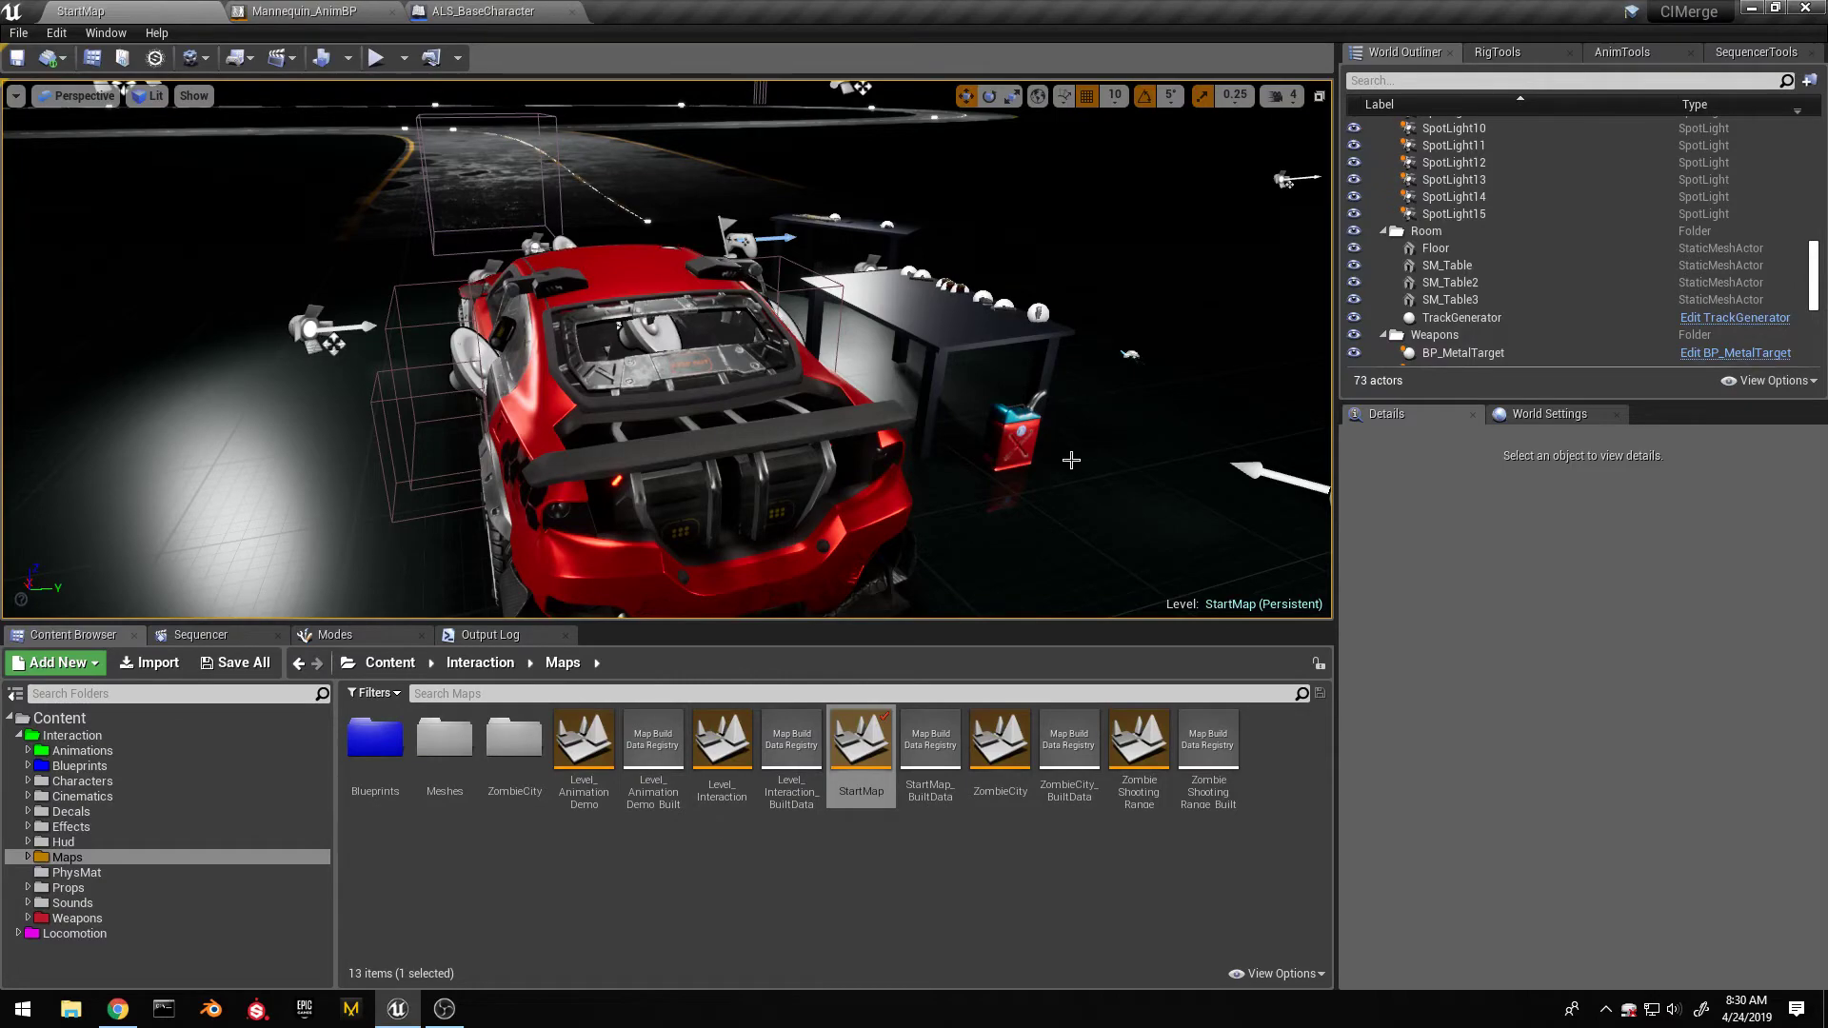
{"action": "right_click_drag", "start_coordinate": [1004, 443], "coordinate": [871, 434]}
{"action": "key", "text": "d"}
{"action": "key", "text": "d"}
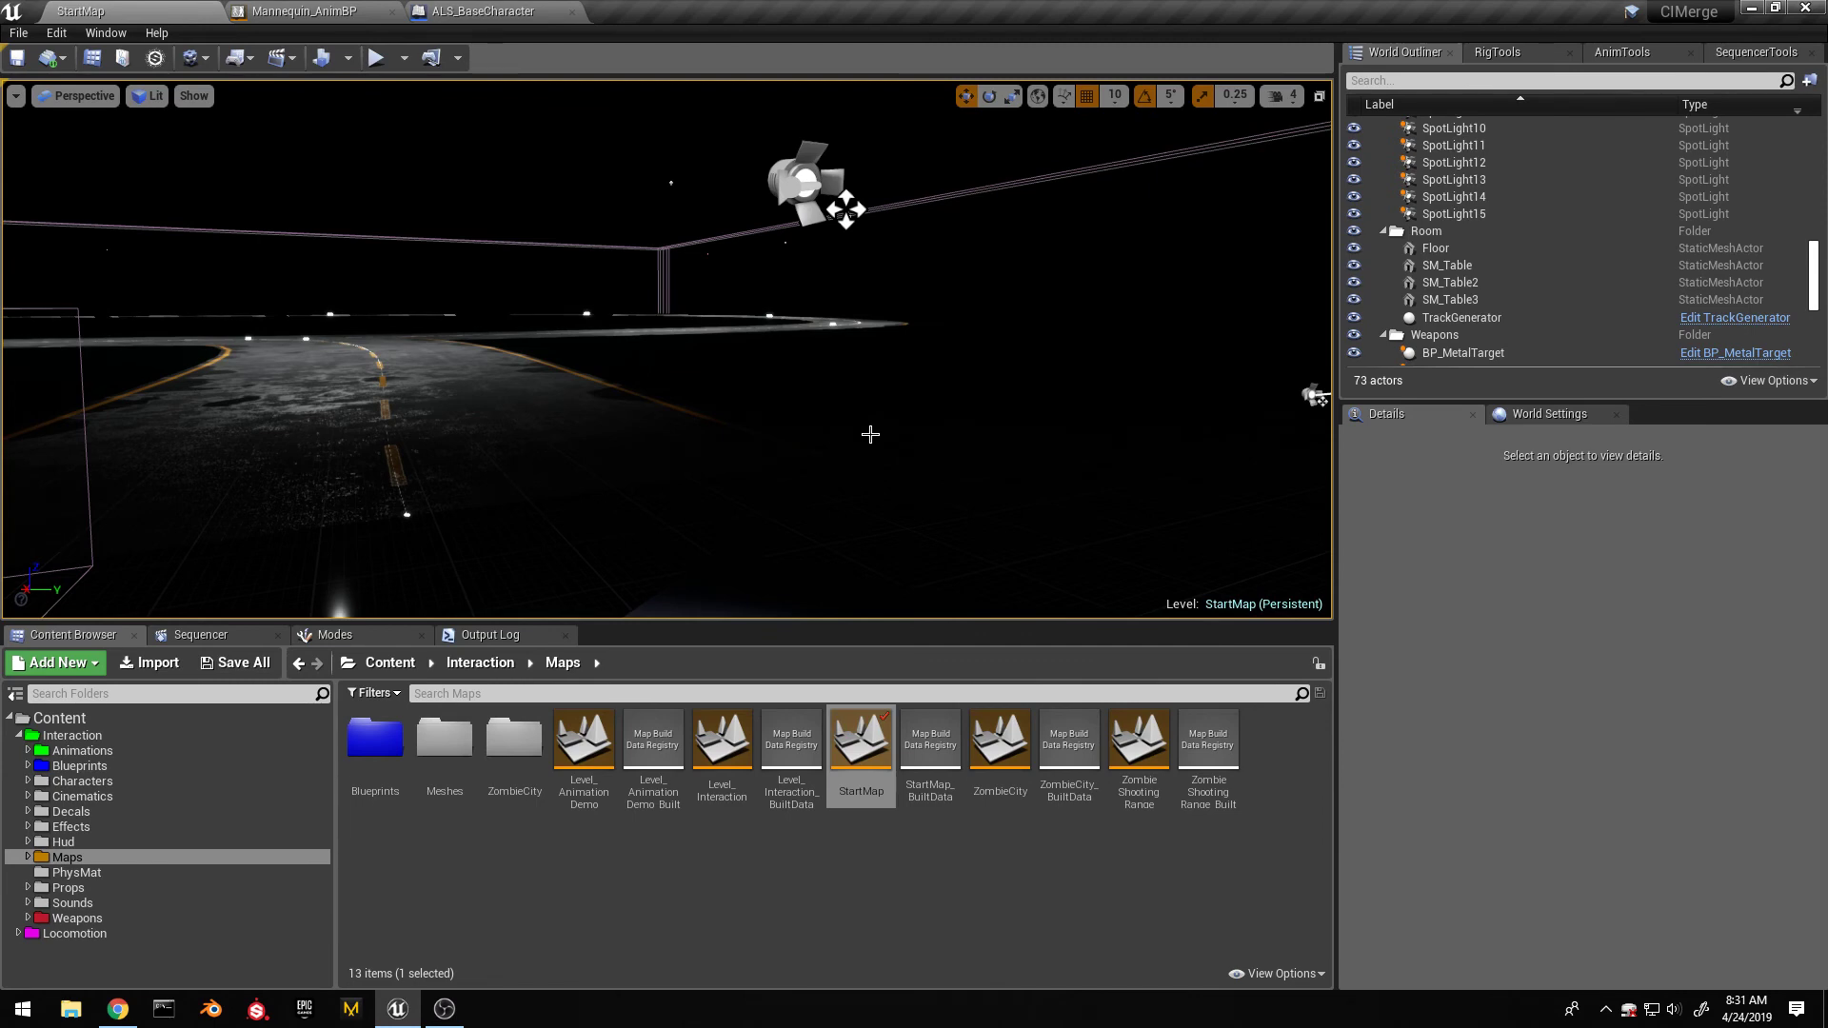
{"action": "right_click_drag", "start_coordinate": [648, 404], "coordinate": [1324, 519]}
{"action": "key", "text": "w"}
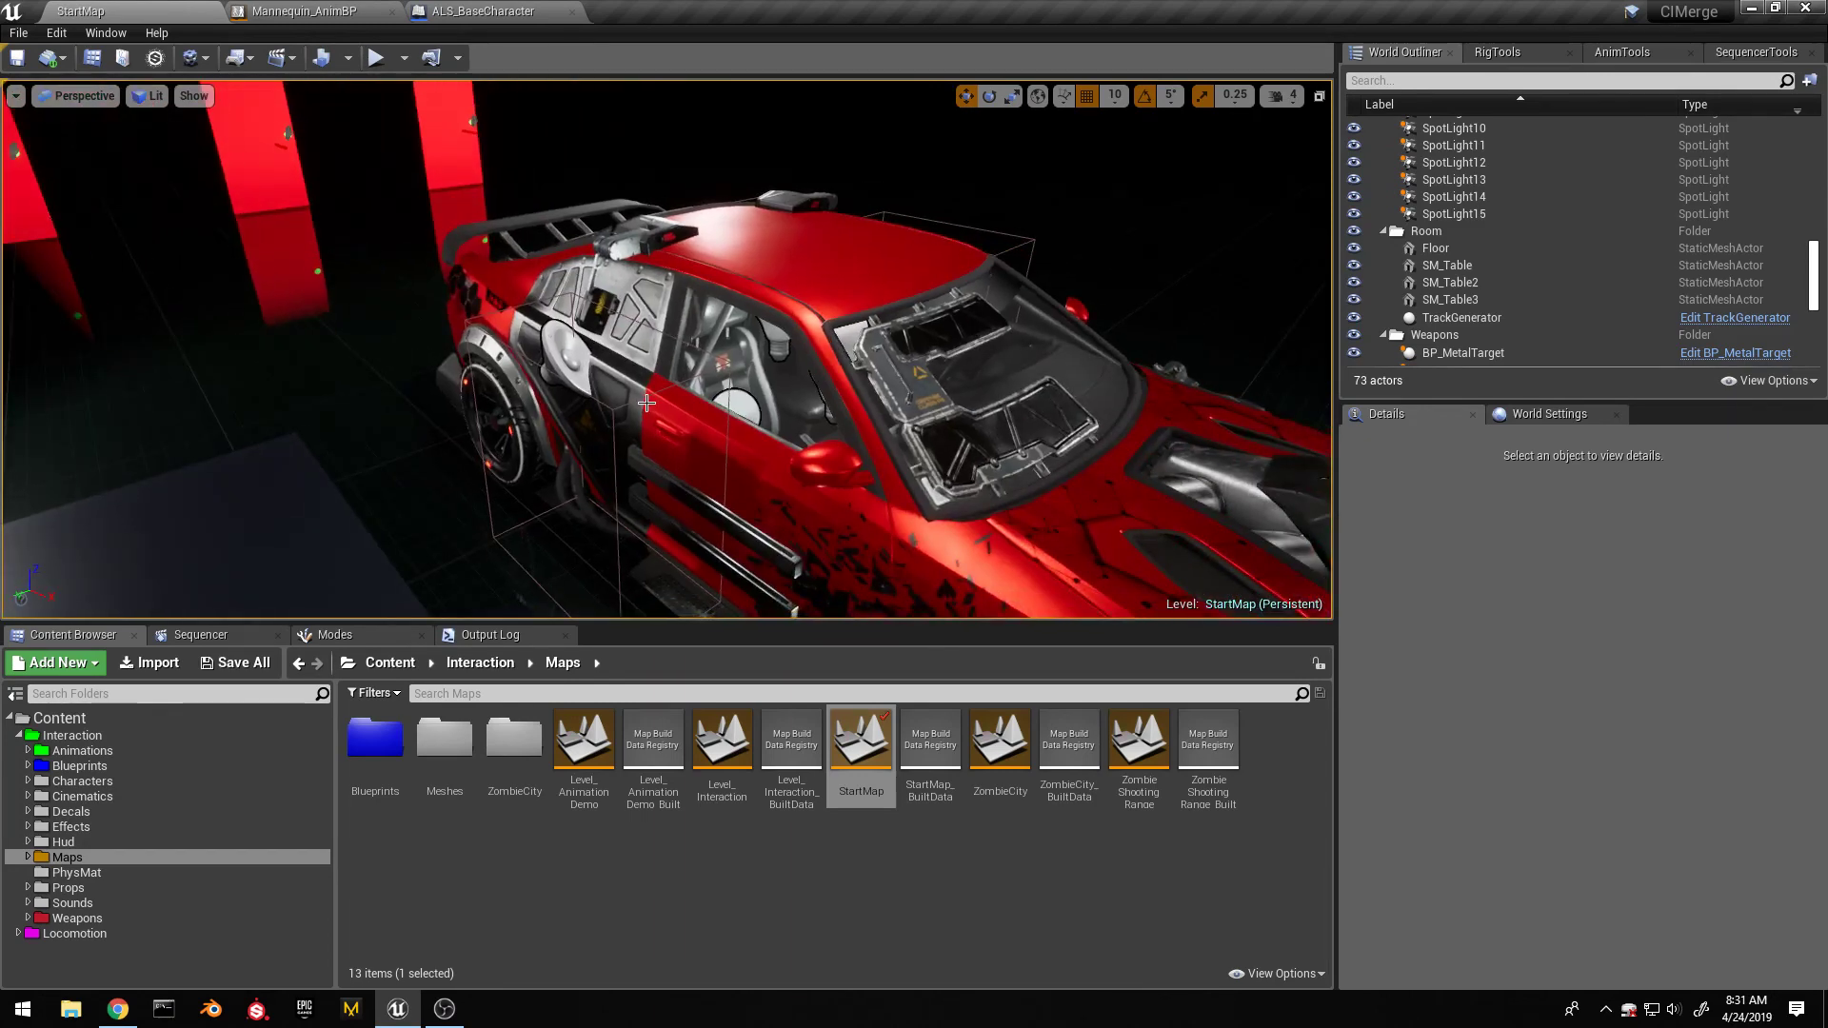